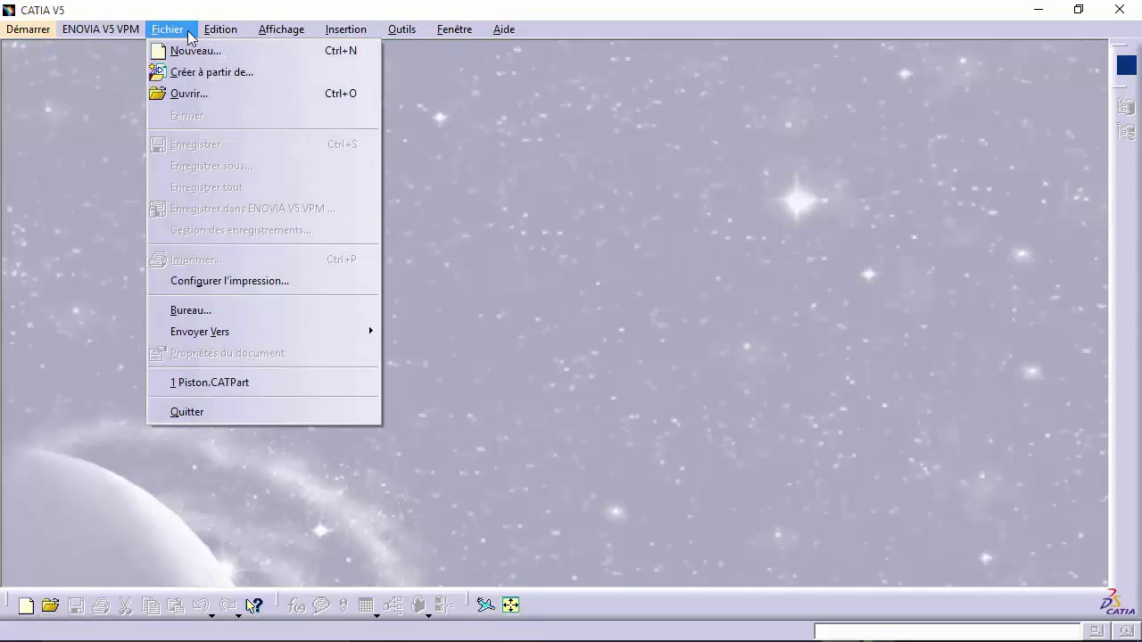
Create a new Part document named Bielle with a geometrical set.
{"action": "left_click", "coordinate": [183, 49]}
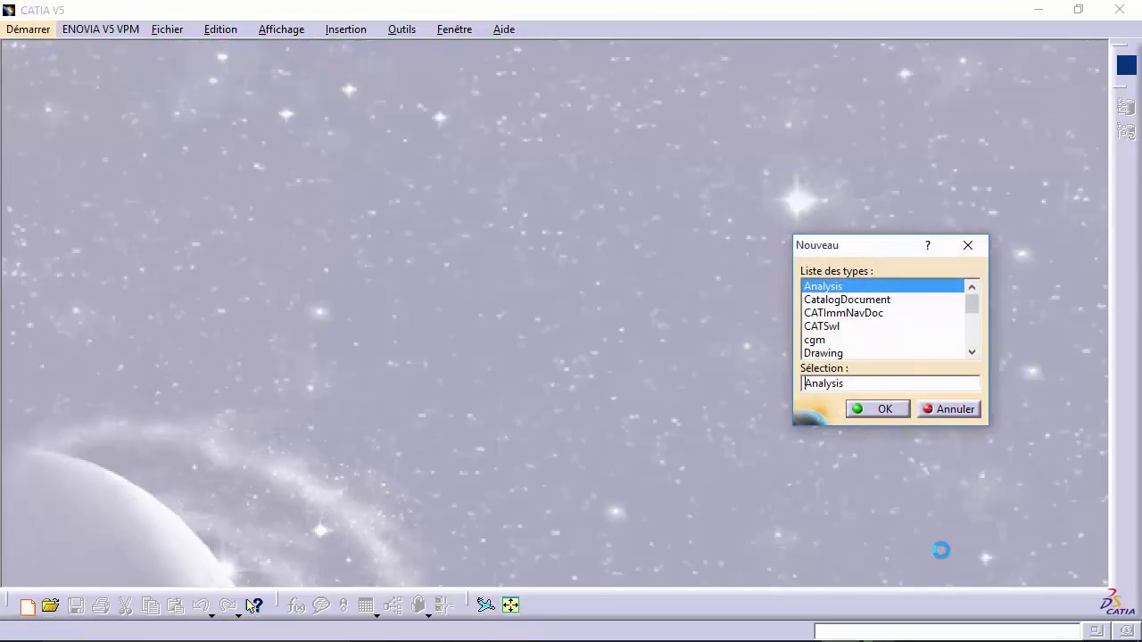
{"action": "left_click", "coordinate": [971, 355]}
{"action": "left_click", "coordinate": [972, 355]}
{"action": "left_click", "coordinate": [972, 355]}
{"action": "left_click", "coordinate": [974, 356]}
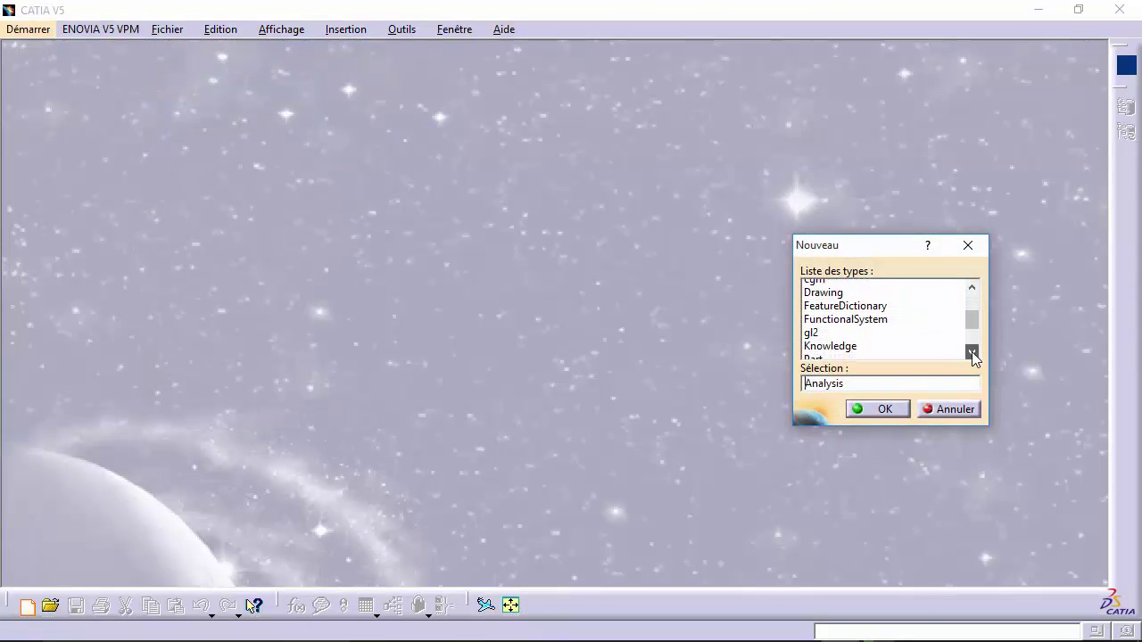
{"action": "left_click", "coordinate": [972, 355]}
{"action": "left_click", "coordinate": [812, 338]}
{"action": "left_click", "coordinate": [878, 409]}
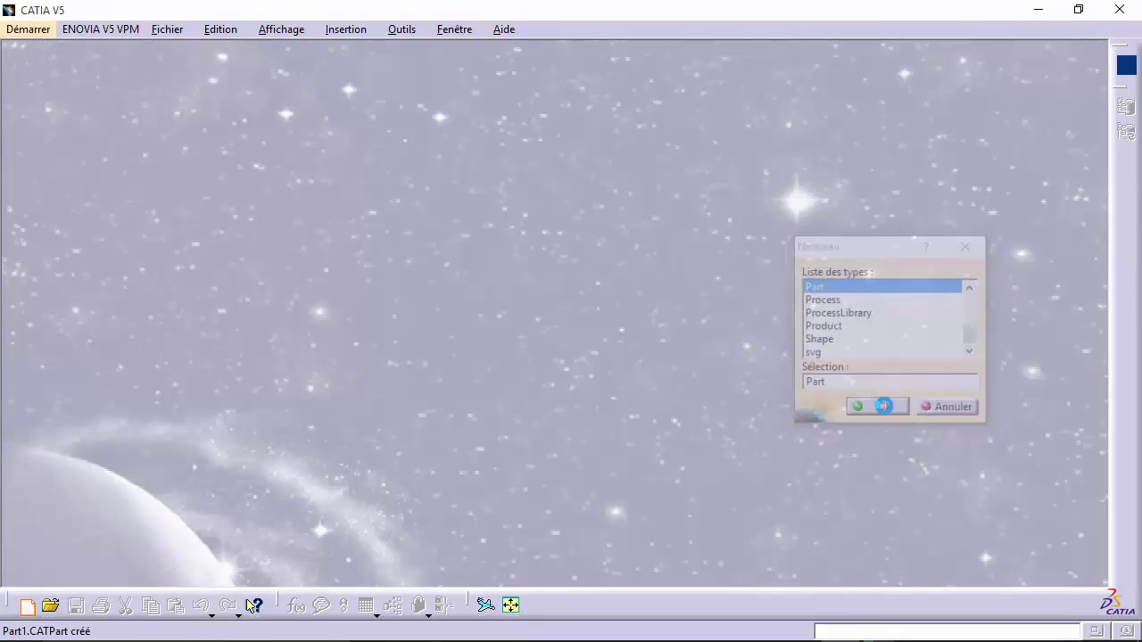
{"action": "left_click", "coordinate": [876, 464]}
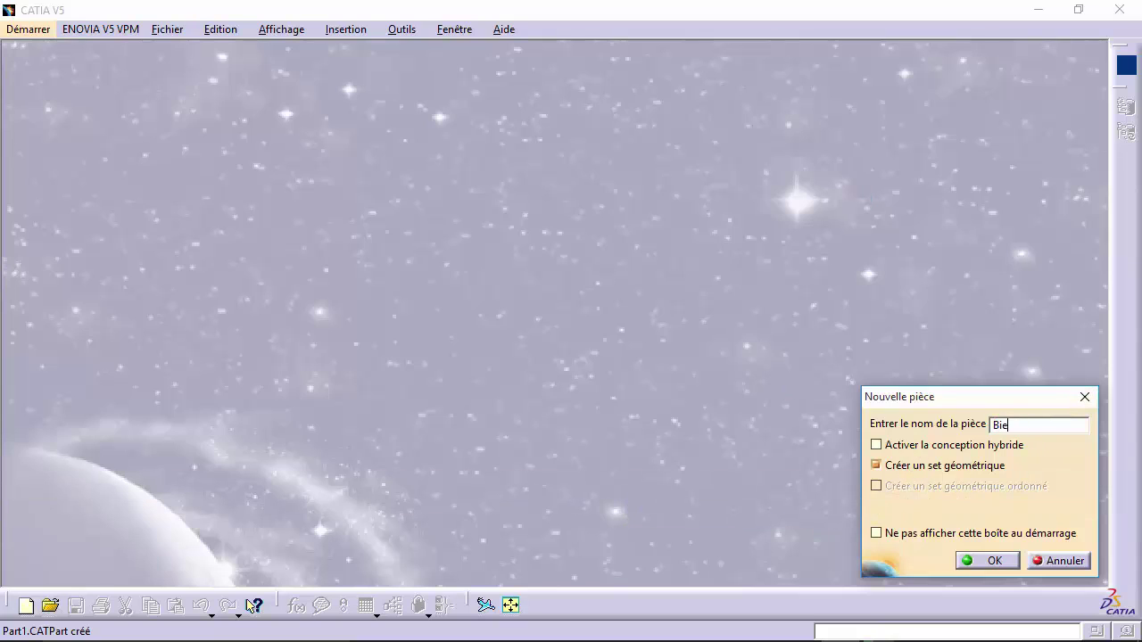
{"action": "key", "text": "Return"}
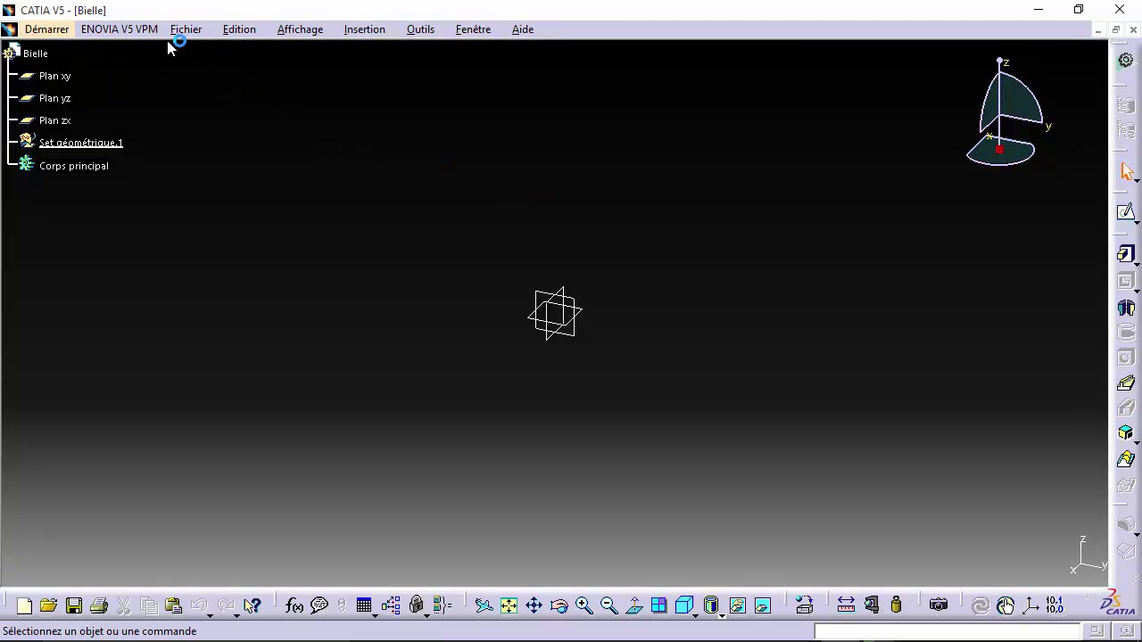
Save the part as Bielle of type CATPart in the 3D folder.
{"action": "left_click", "coordinate": [185, 32]}
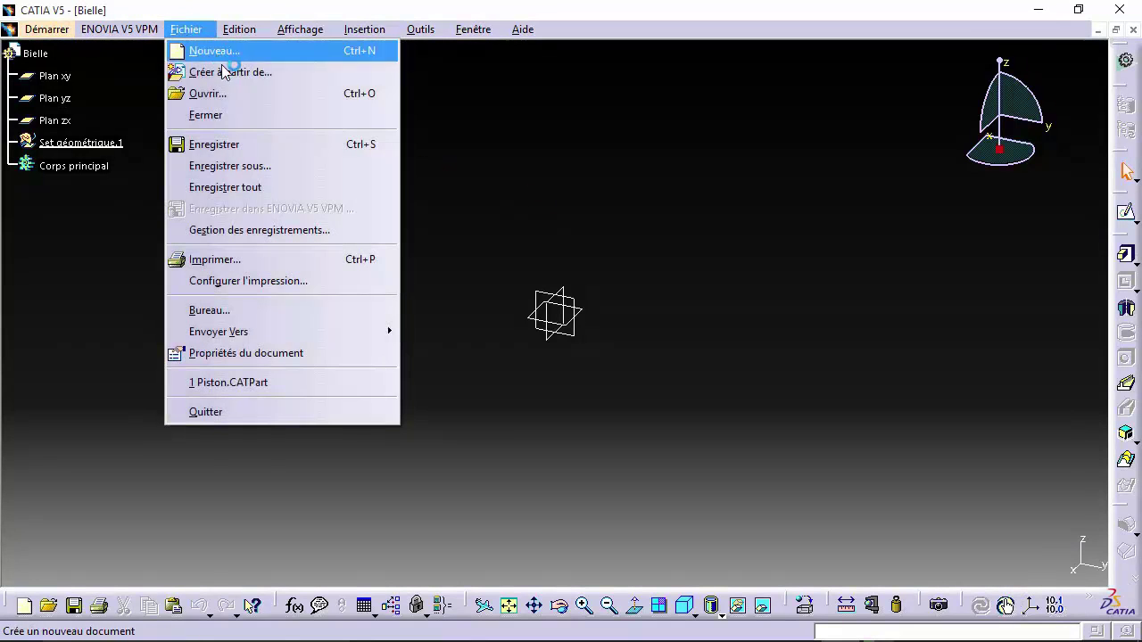
{"action": "left_click", "coordinate": [223, 166]}
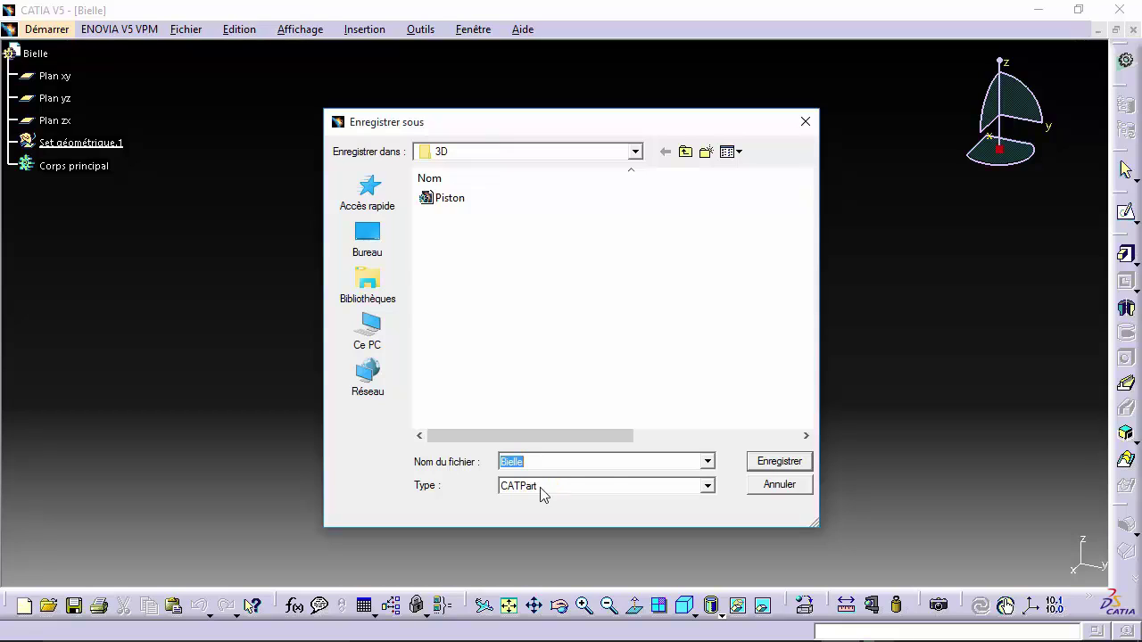
{"action": "left_click", "coordinate": [753, 458]}
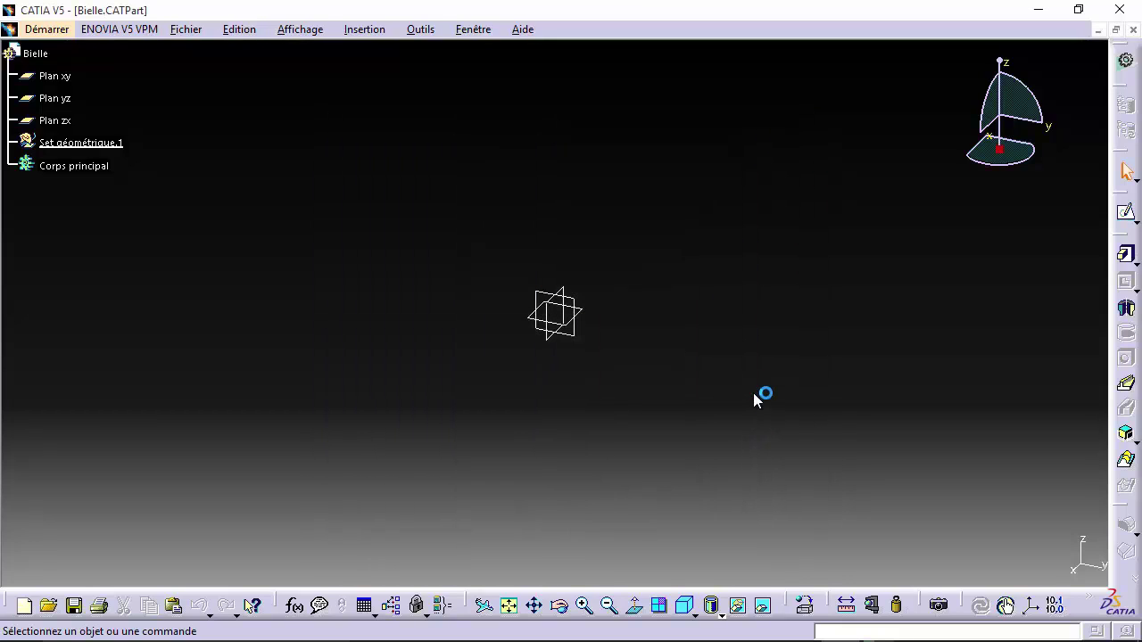
Open a sketch on the yz plane and draw a horizontal axis about 51 mm long starting at the origin.
{"action": "left_click", "coordinate": [553, 298]}
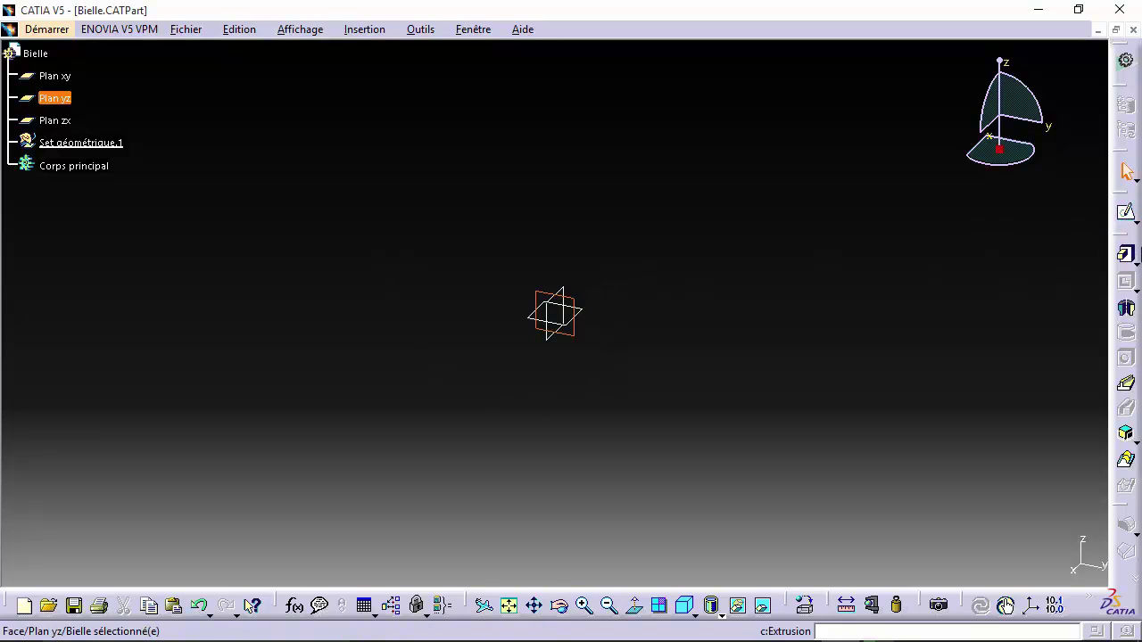
{"action": "left_click", "coordinate": [1126, 216]}
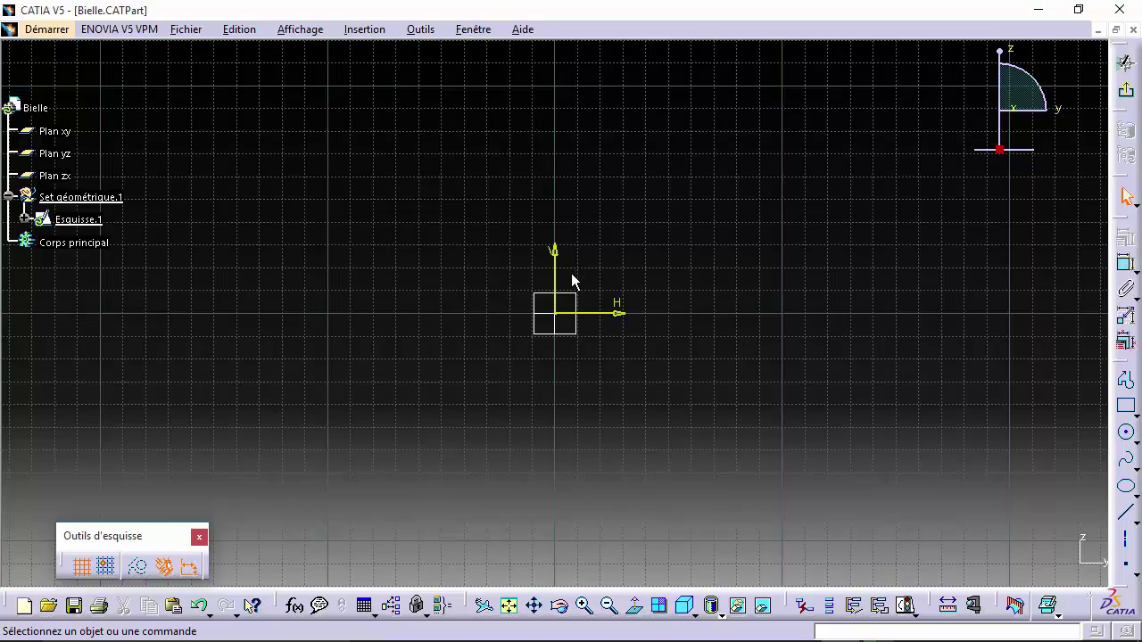
{"action": "left_click", "coordinate": [1127, 548]}
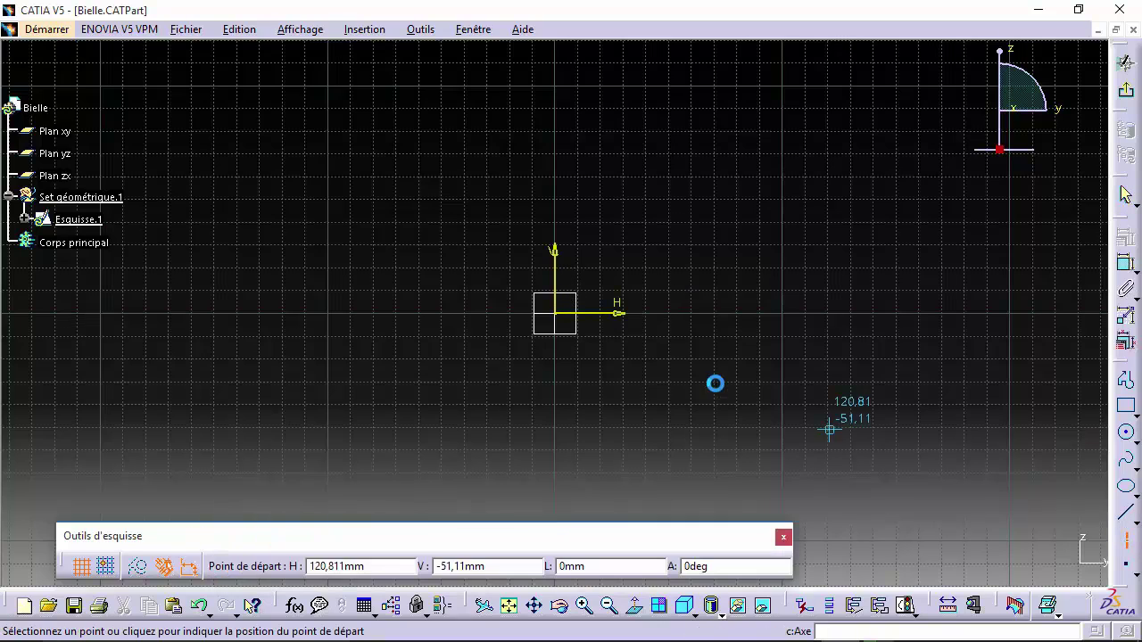
{"action": "left_click", "coordinate": [556, 314]}
{"action": "left_click", "coordinate": [671, 313]}
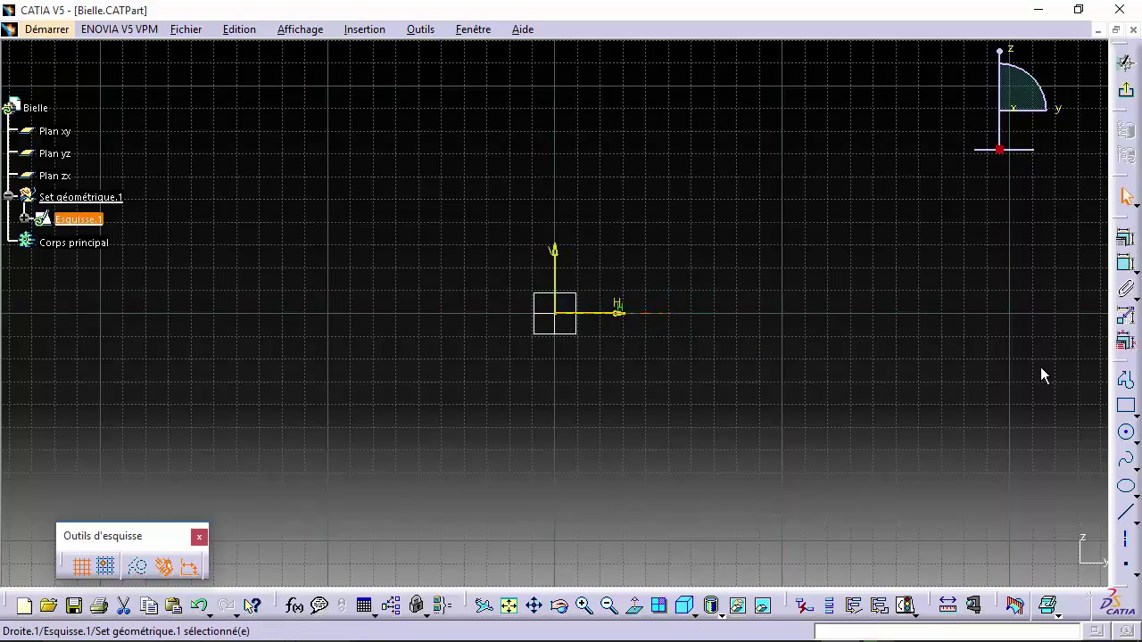
Dimension the length of the horizontal axis and set it to 4 mm.
{"action": "left_click", "coordinate": [1127, 264]}
{"action": "left_click", "coordinate": [651, 313]}
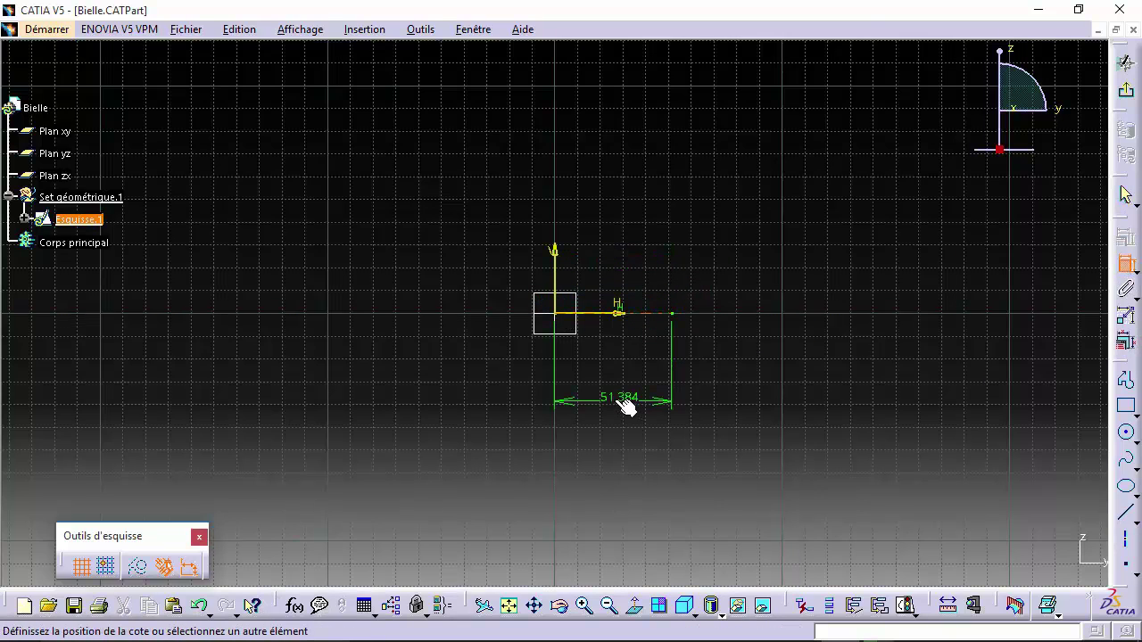
{"action": "double_click", "coordinate": [618, 403]}
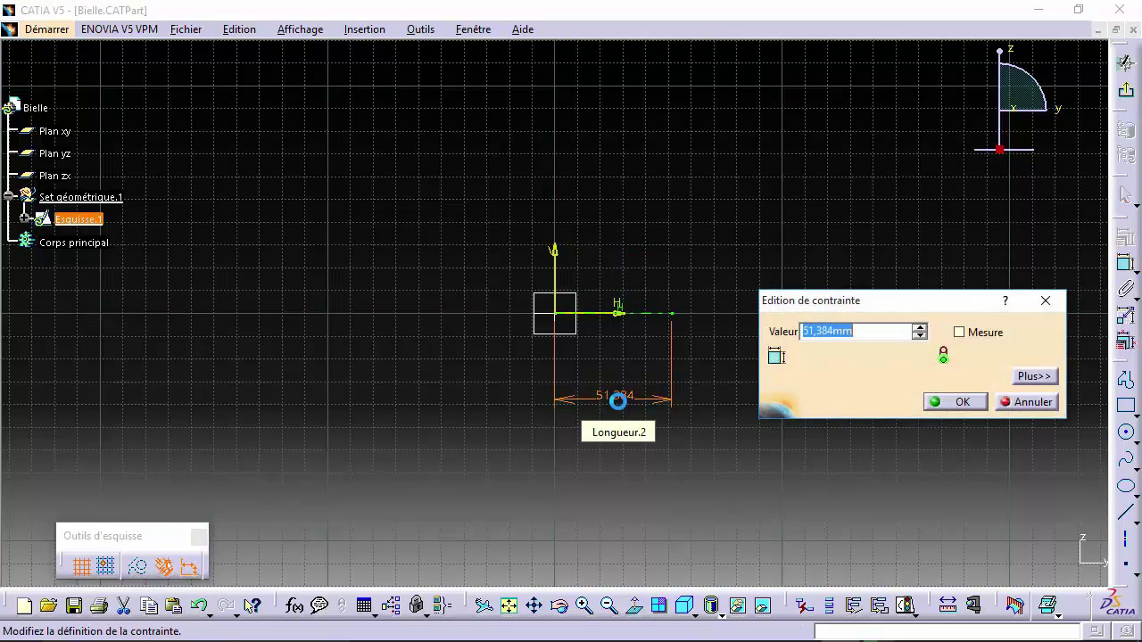
{"action": "type", "text": "30"}
{"action": "key", "text": "Return"}
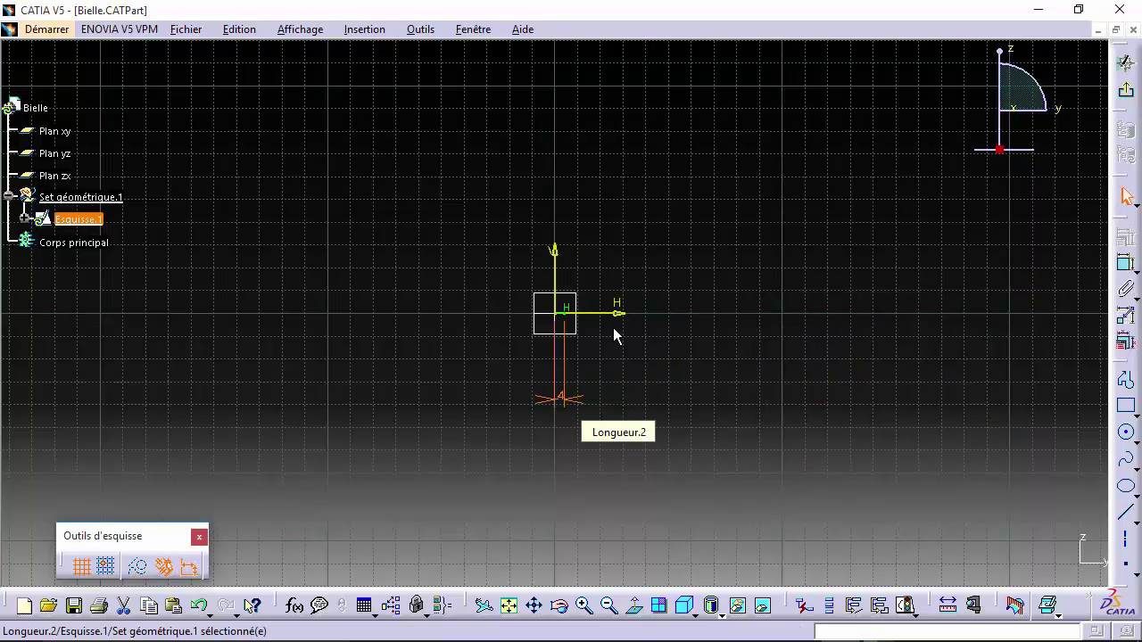
Move the axis length dimension closer beneath the axis.
{"action": "mouse_move", "coordinate": [564, 318]}
{"action": "middle_mouse_down"}
{"action": "mouse_move", "coordinate": [571, 176]}
{"action": "mouse_move", "coordinate": [558, 41]}
{"action": "mouse_move", "coordinate": [538, 305]}
{"action": "mouse_move", "coordinate": [535, 220]}
{"action": "mouse_move", "coordinate": [576, 492]}
{"action": "middle_mouse_up"}
{"action": "left_click_drag", "start_coordinate": [568, 507], "coordinate": [572, 333]}
{"action": "middle_click_drag", "start_coordinate": [571, 333], "coordinate": [575, 26]}
{"action": "mouse_move", "coordinate": [637, 347]}
{"action": "middle_mouse_down"}
{"action": "mouse_move", "coordinate": [567, 373]}
{"action": "mouse_move", "coordinate": [542, 458]}
{"action": "middle_mouse_up"}
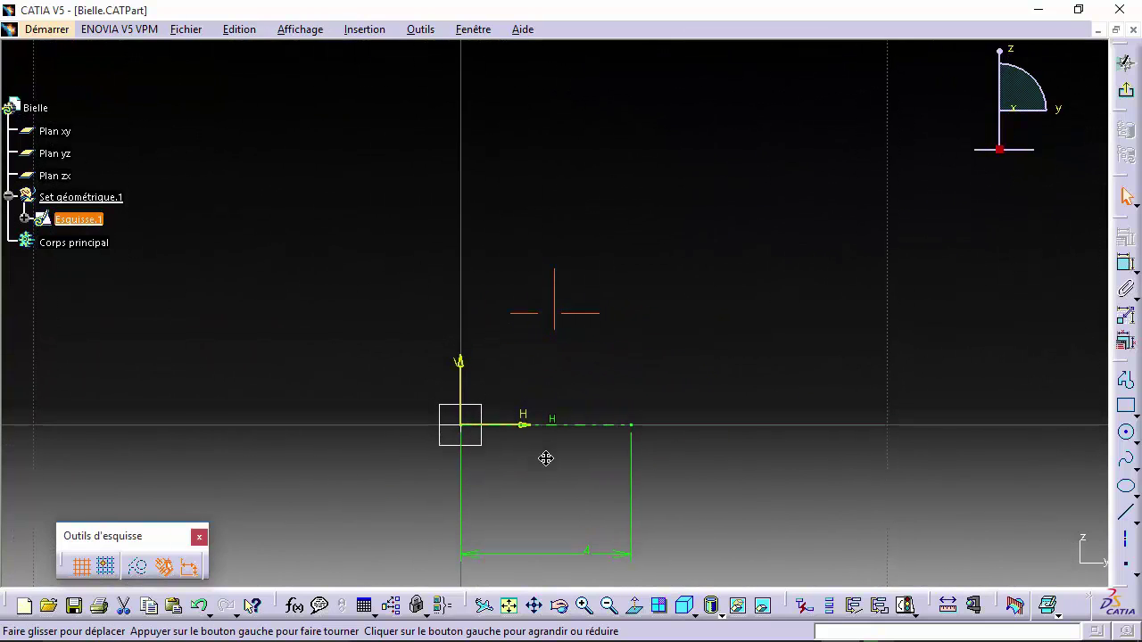
{"action": "left_click_drag", "start_coordinate": [601, 560], "coordinate": [541, 502]}
{"action": "left_click", "coordinate": [727, 477]}
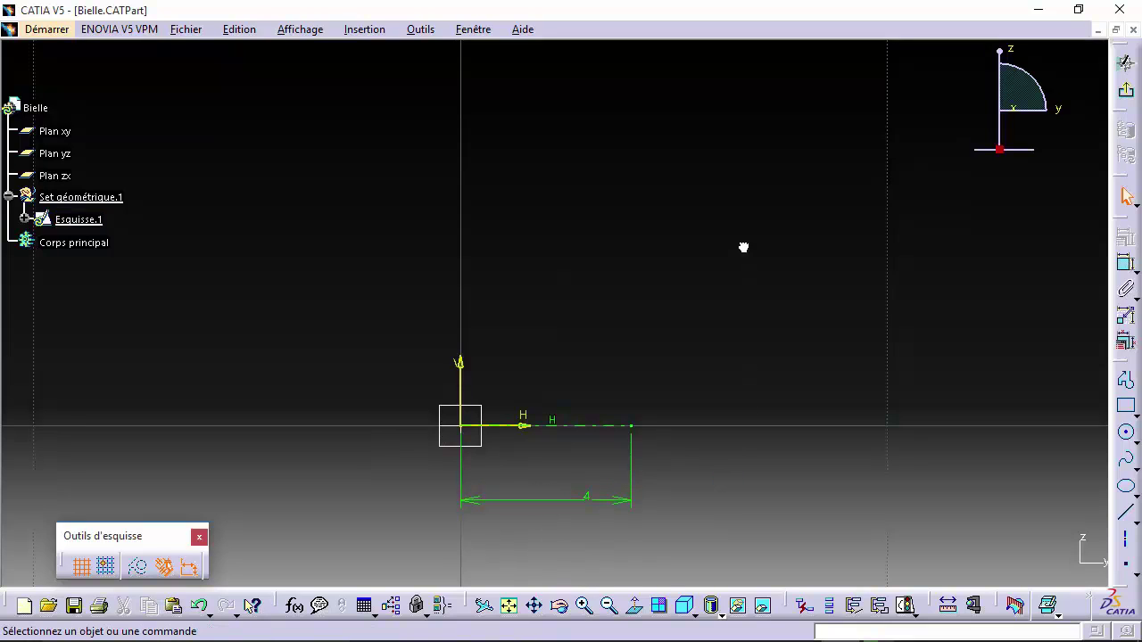
Draw a vertical profile line about 2.2 mm long on the V axis, starting about 5.5 mm above the origin.
{"action": "middle_click_drag", "start_coordinate": [623, 308], "coordinate": [618, 362]}
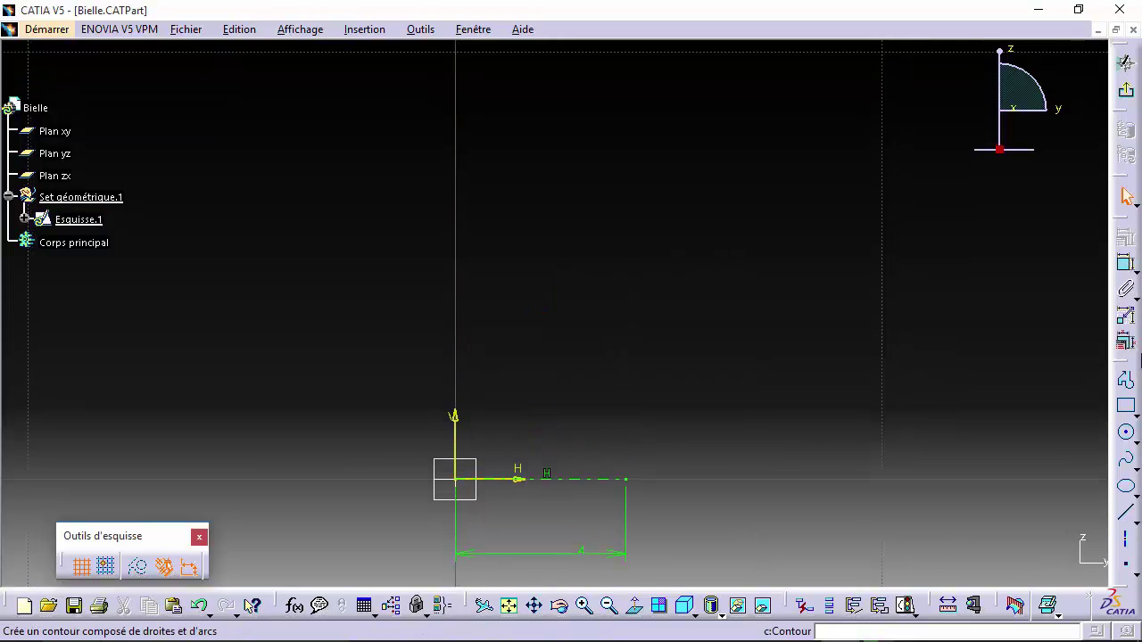
{"action": "left_click", "coordinate": [1126, 385]}
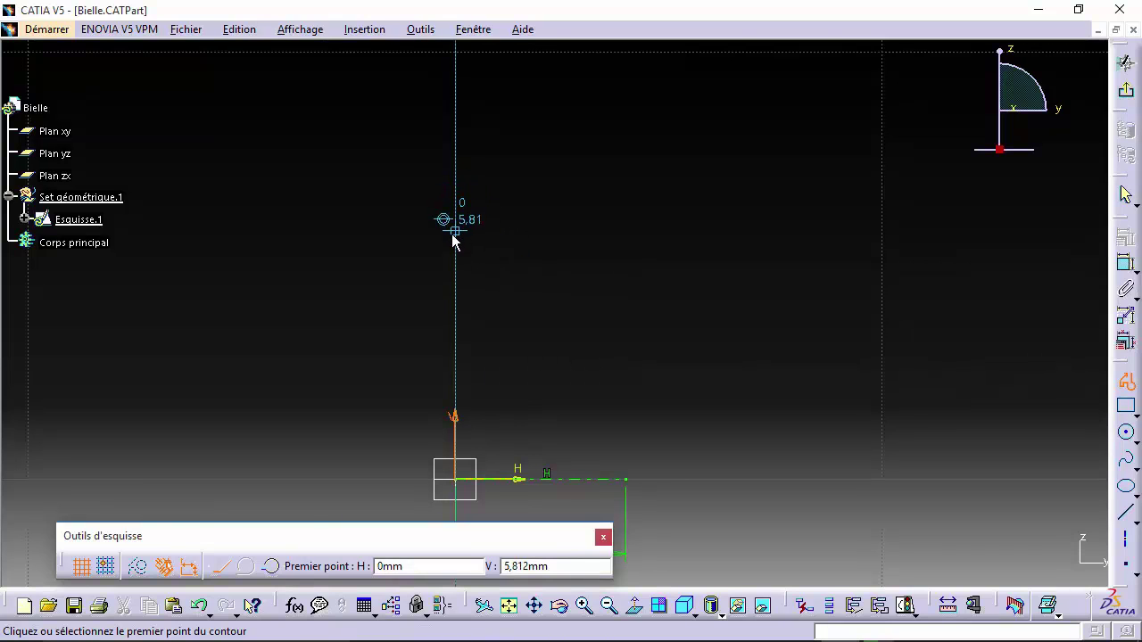
{"action": "left_click", "coordinate": [455, 241]}
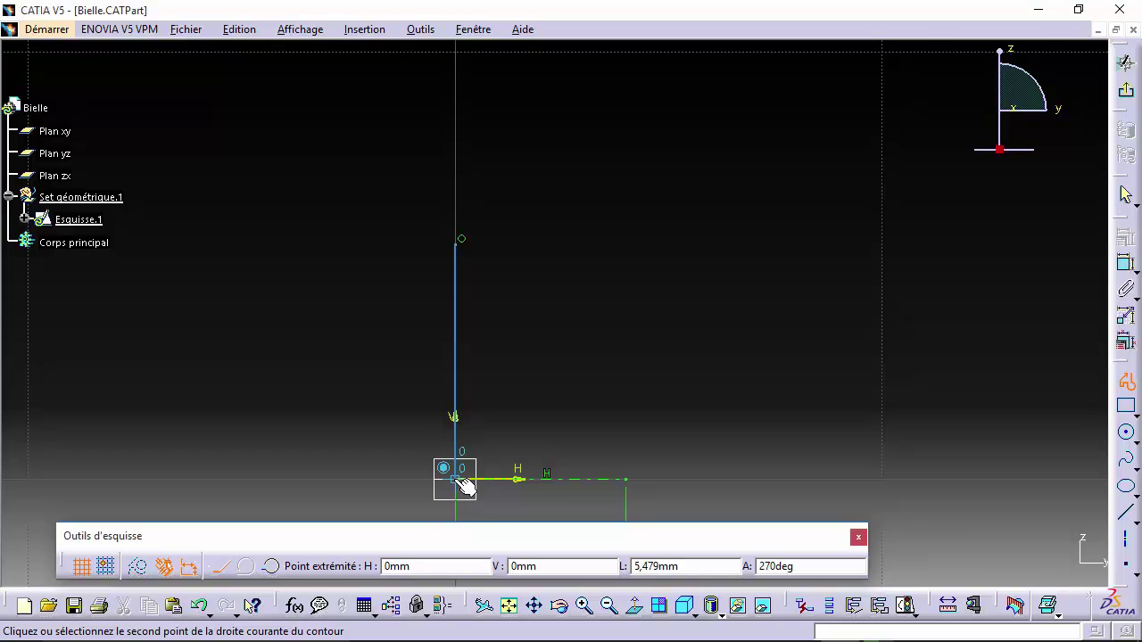
{"action": "left_click", "coordinate": [455, 152]}
{"action": "left_click", "coordinate": [571, 145]}
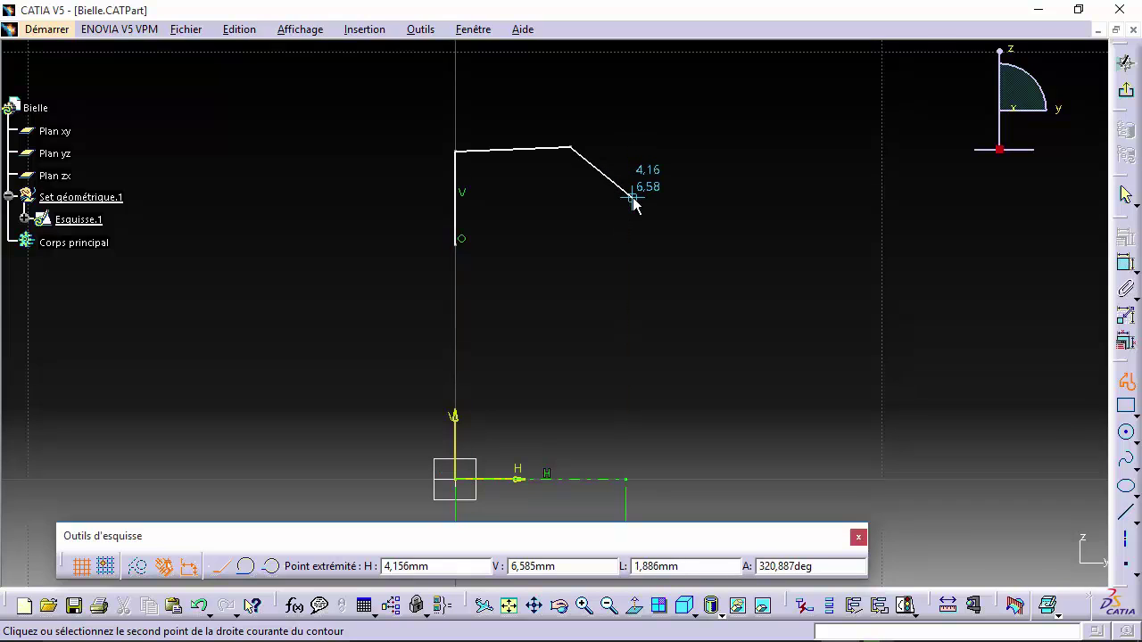
{"action": "key", "text": "Escape"}
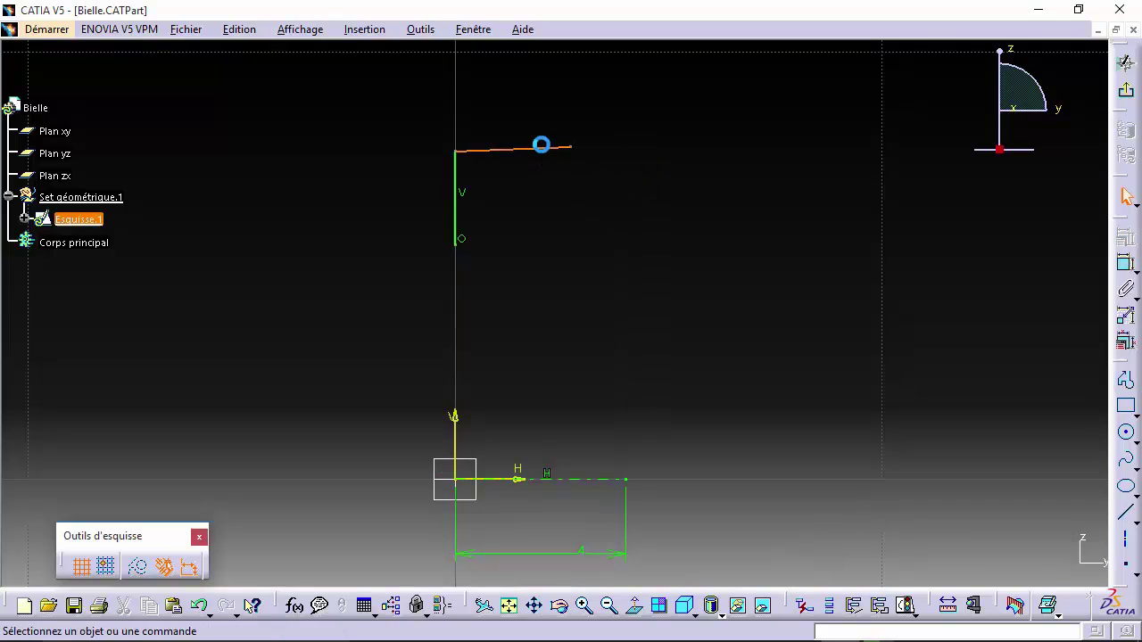
{"action": "left_click", "coordinate": [541, 144]}
{"action": "key", "text": "Delete"}
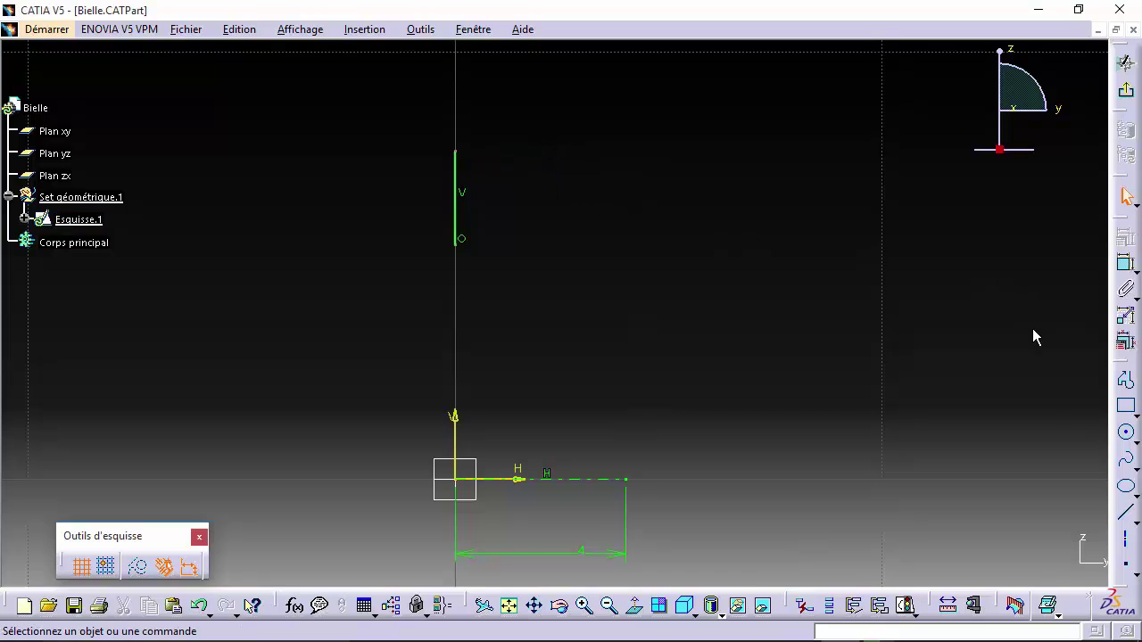
Close the profile with a top edge about 2.3 mm long, a slanted corner to H 4 mm, a vertical side and a horizontal base.
{"action": "left_click", "coordinate": [1125, 384]}
{"action": "left_click", "coordinate": [459, 154]}
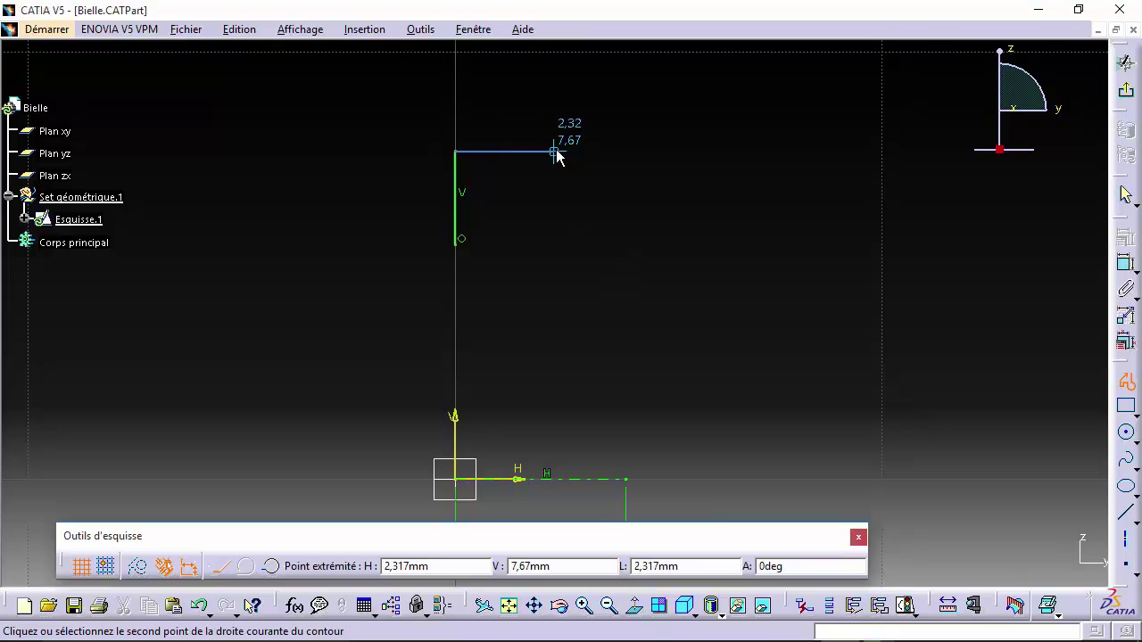
{"action": "left_click", "coordinate": [555, 153]}
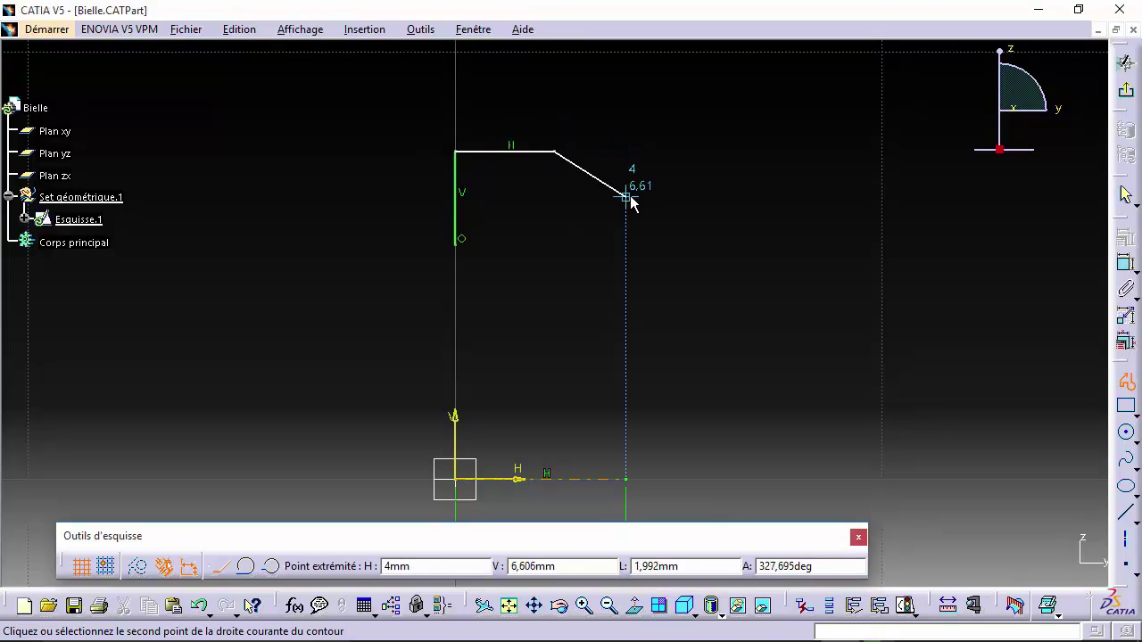
{"action": "left_click", "coordinate": [627, 198]}
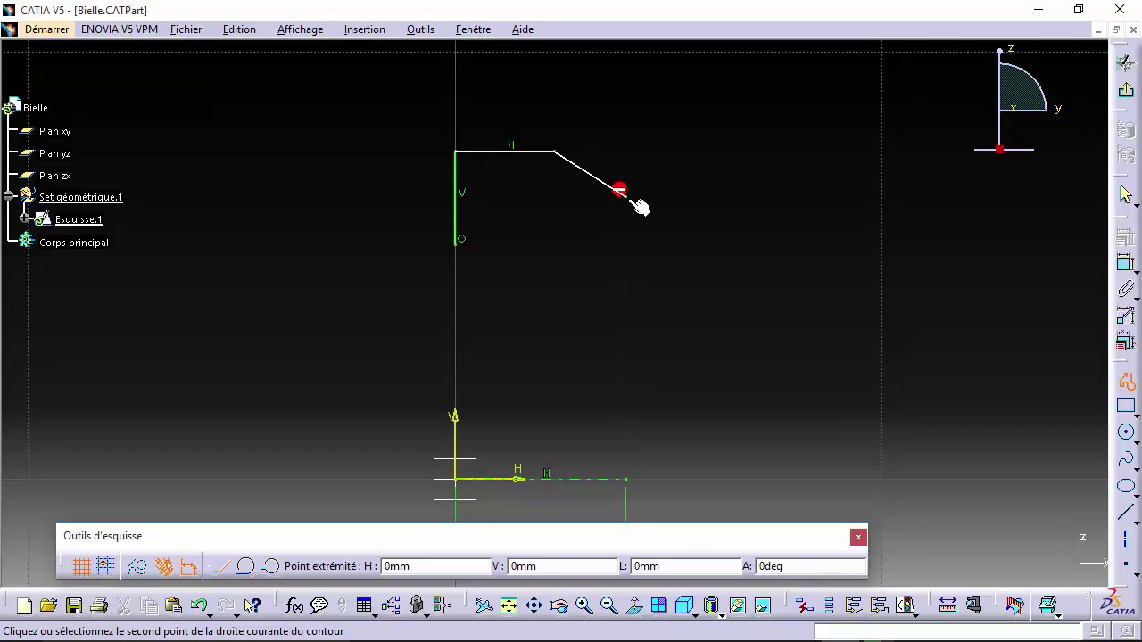
{"action": "left_click", "coordinate": [626, 246]}
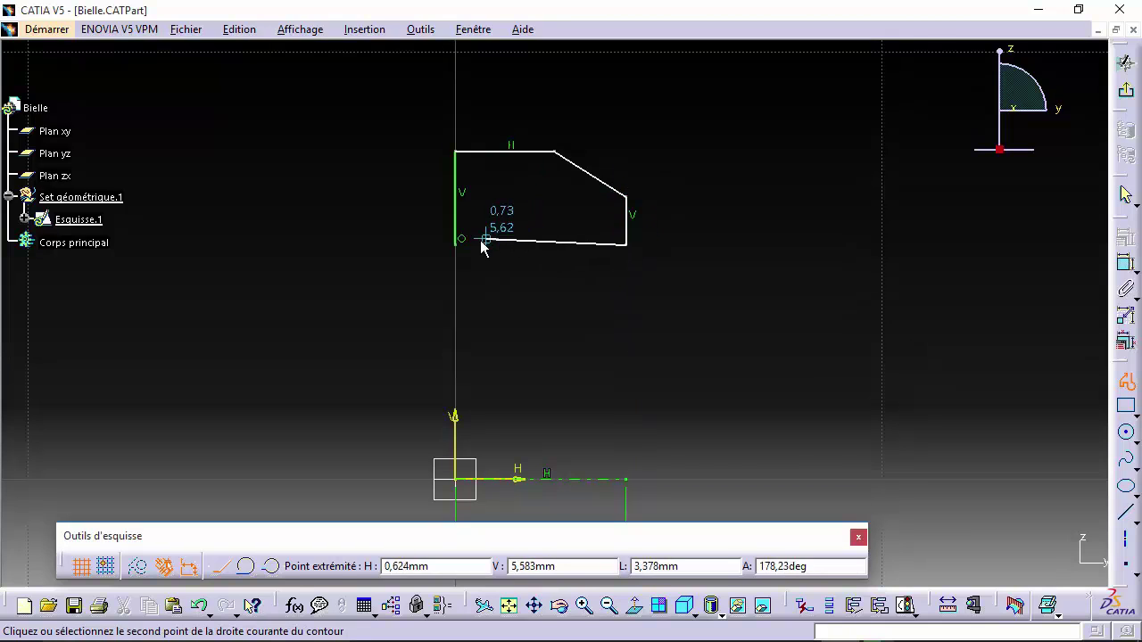
{"action": "left_click", "coordinate": [455, 245]}
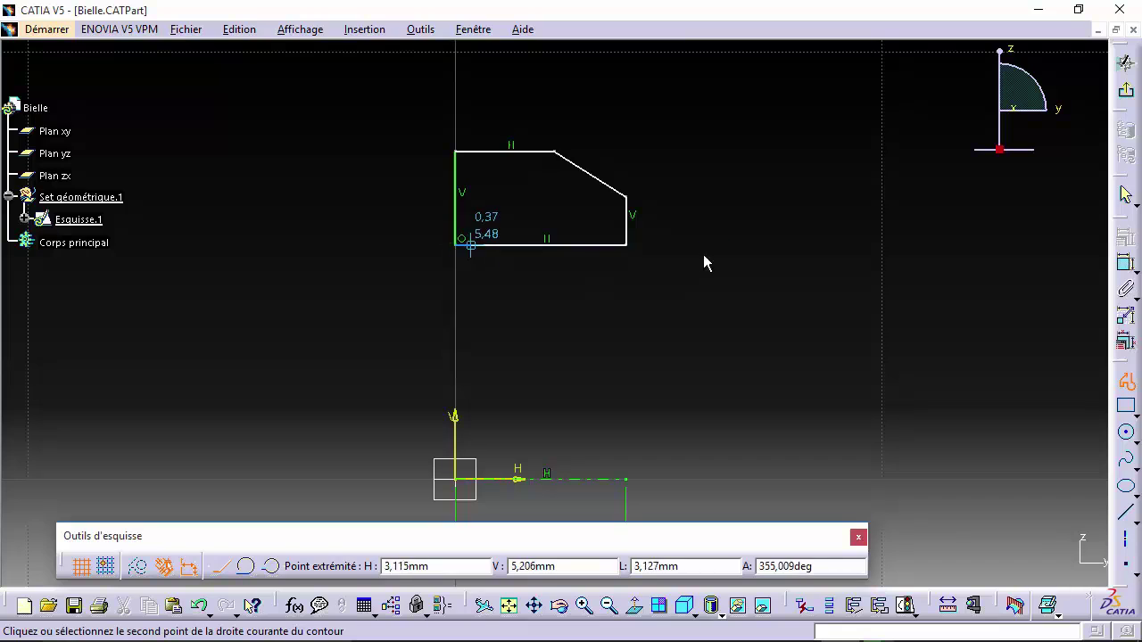
Dimension the slanted edge in the horizontal measure direction and set it to 1 mm.
{"action": "left_click", "coordinate": [1126, 262]}
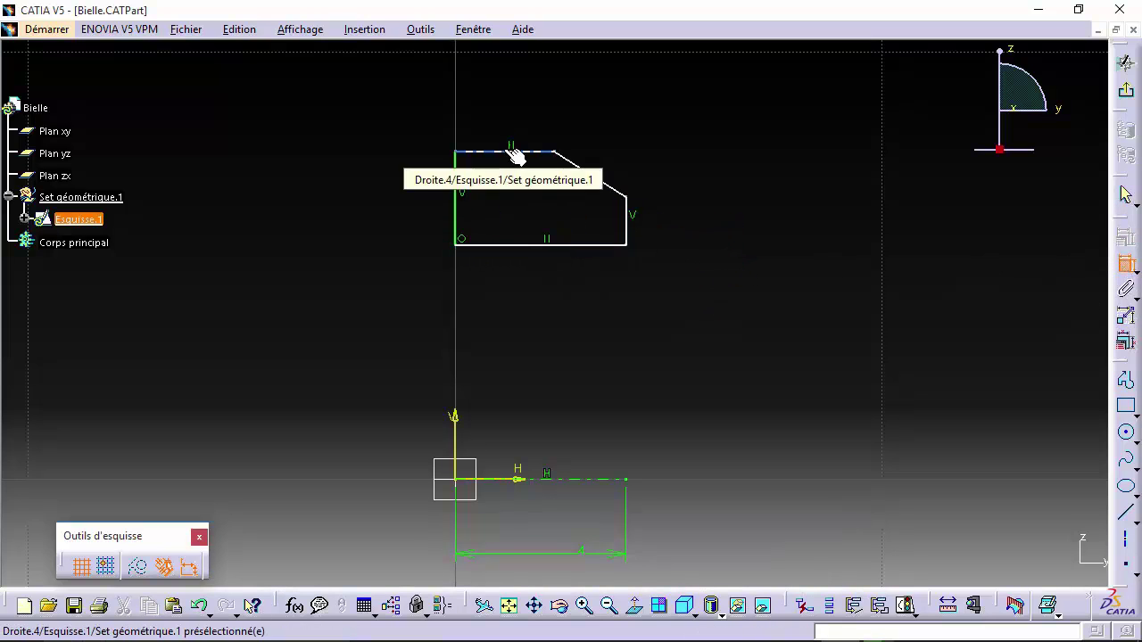
{"action": "left_click", "coordinate": [573, 166]}
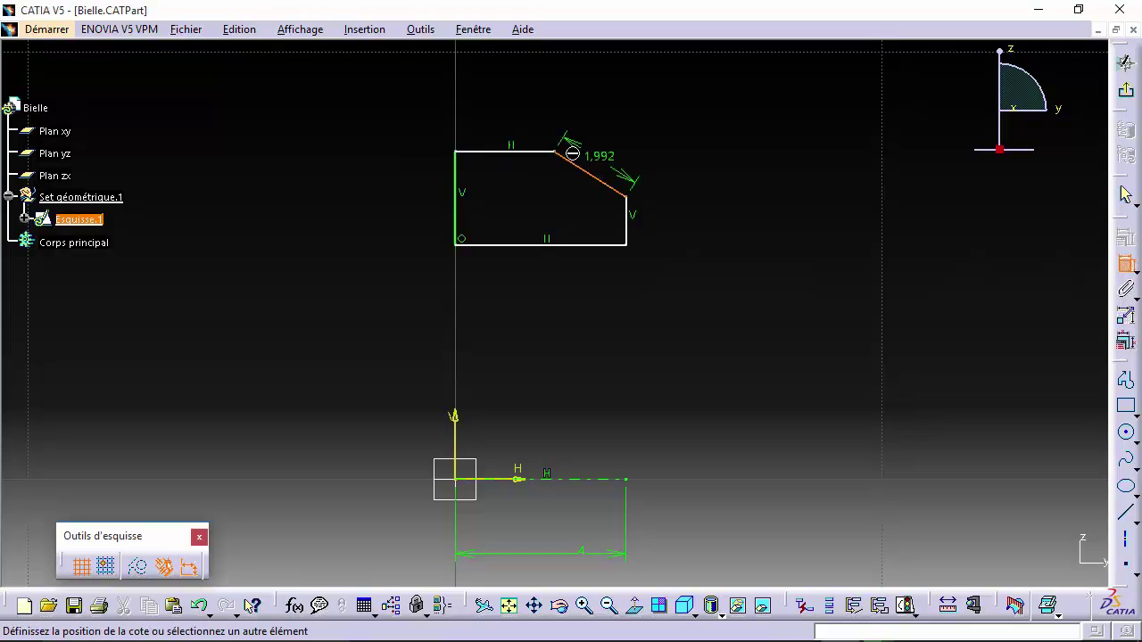
{"action": "right_click", "coordinate": [602, 104]}
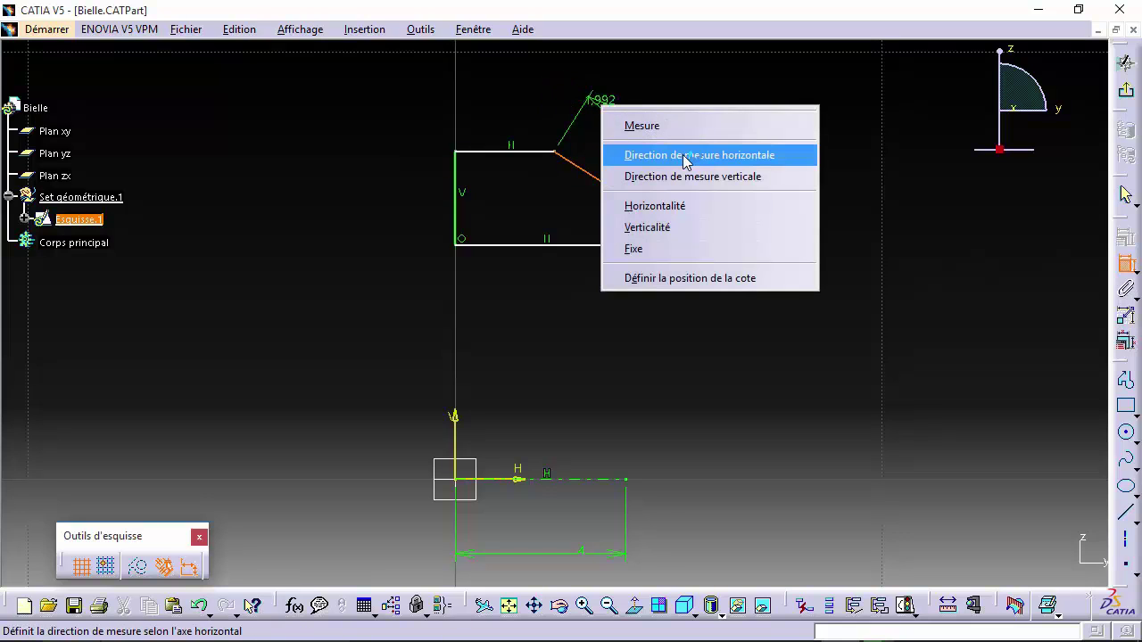
{"action": "left_click", "coordinate": [685, 155]}
{"action": "left_click", "coordinate": [596, 100]}
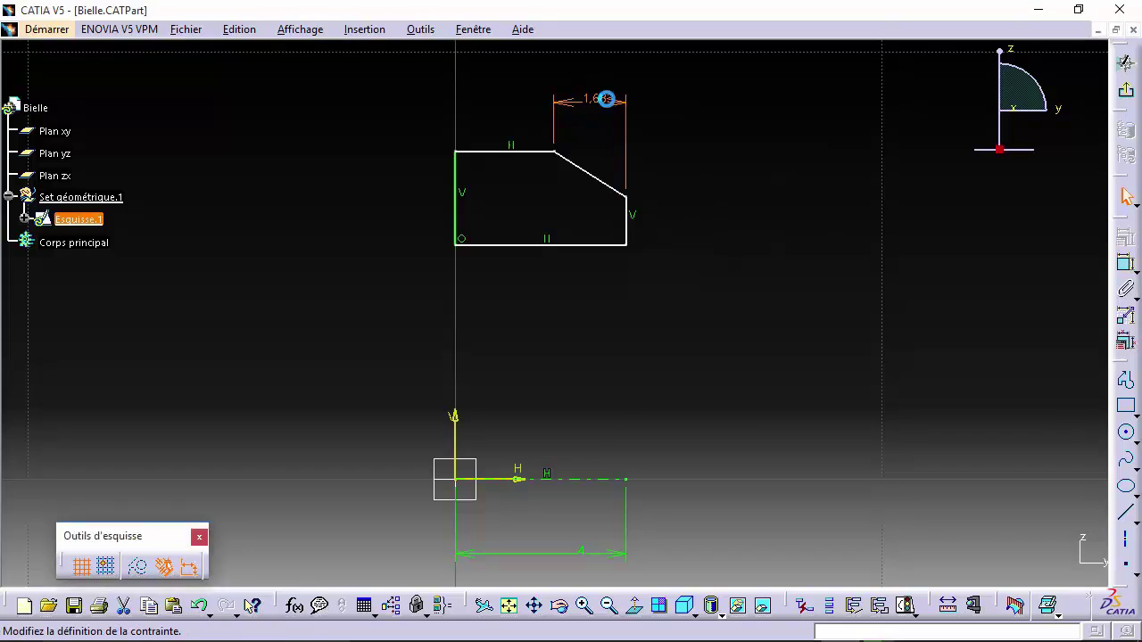
{"action": "double_click", "coordinate": [605, 98]}
{"action": "type", "text": "1"}
{"action": "key", "text": "Return"}
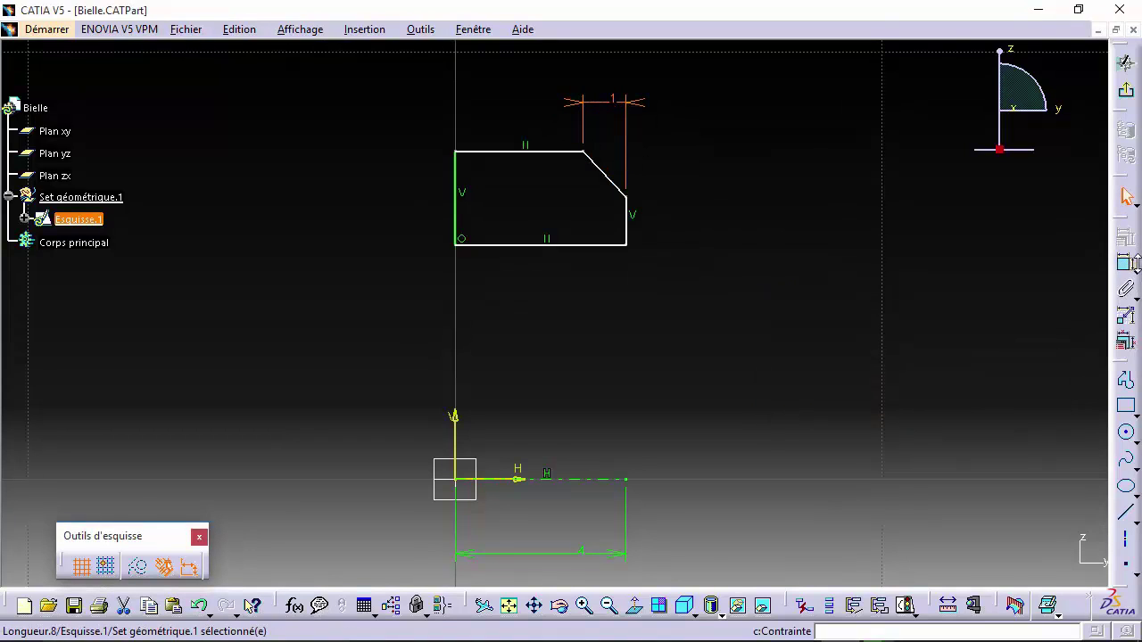
Dimension the slanted edge in the vertical measure direction and set it to 1 mm.
{"action": "left_click", "coordinate": [603, 175]}
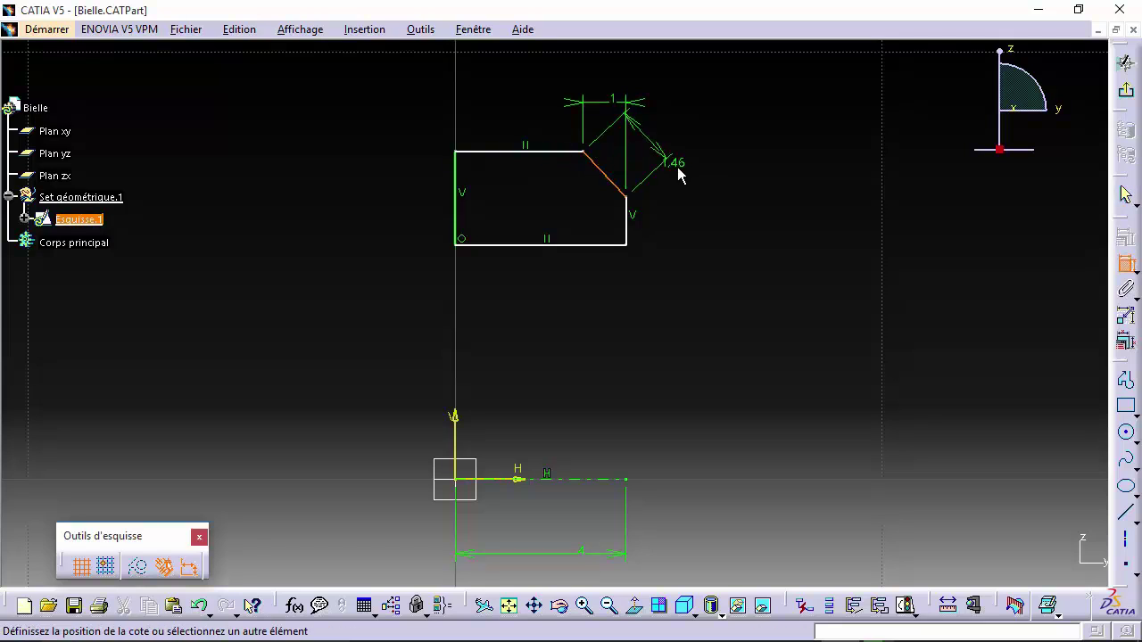
{"action": "right_click", "coordinate": [681, 174]}
{"action": "left_click", "coordinate": [731, 241]}
{"action": "left_click", "coordinate": [733, 212]}
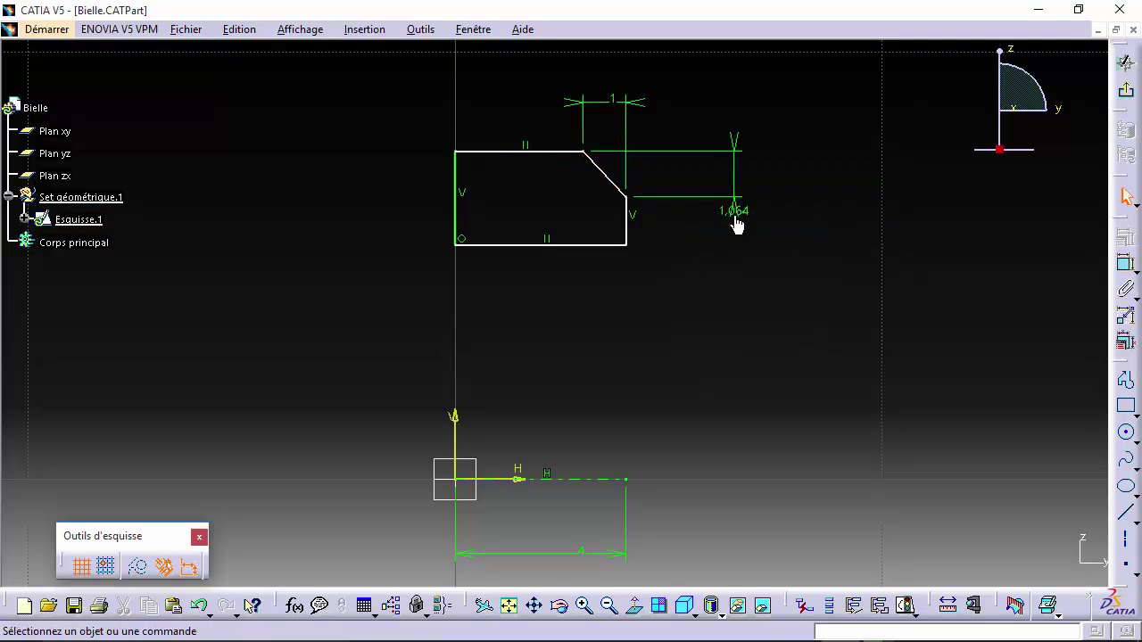
{"action": "double_click", "coordinate": [735, 211]}
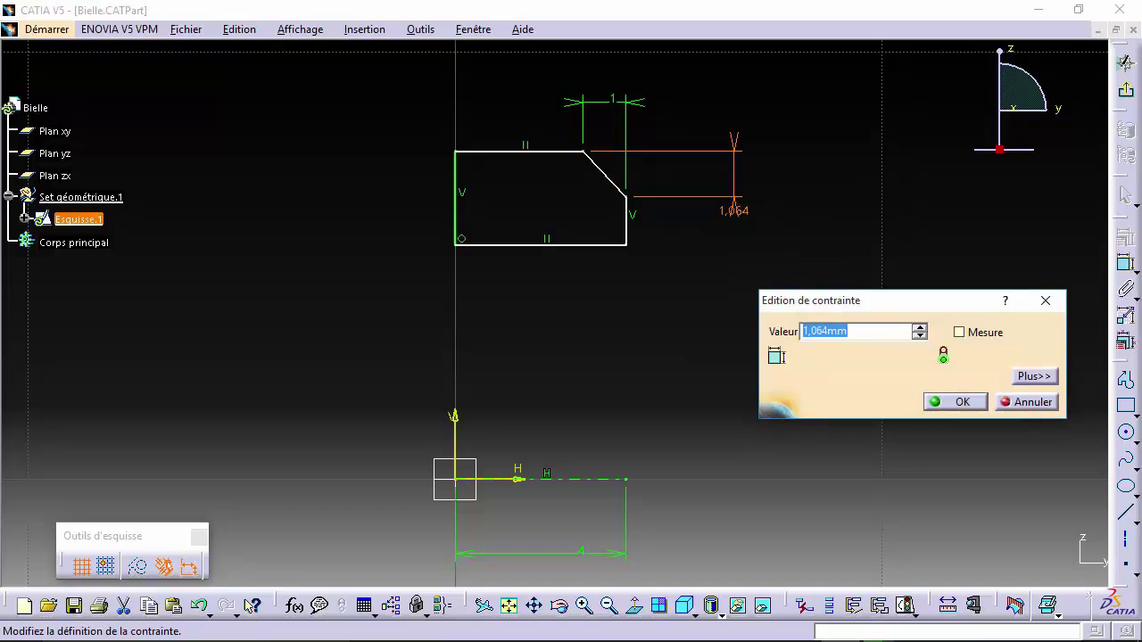
{"action": "type", "text": "5mm"}
{"action": "key", "text": "Return"}
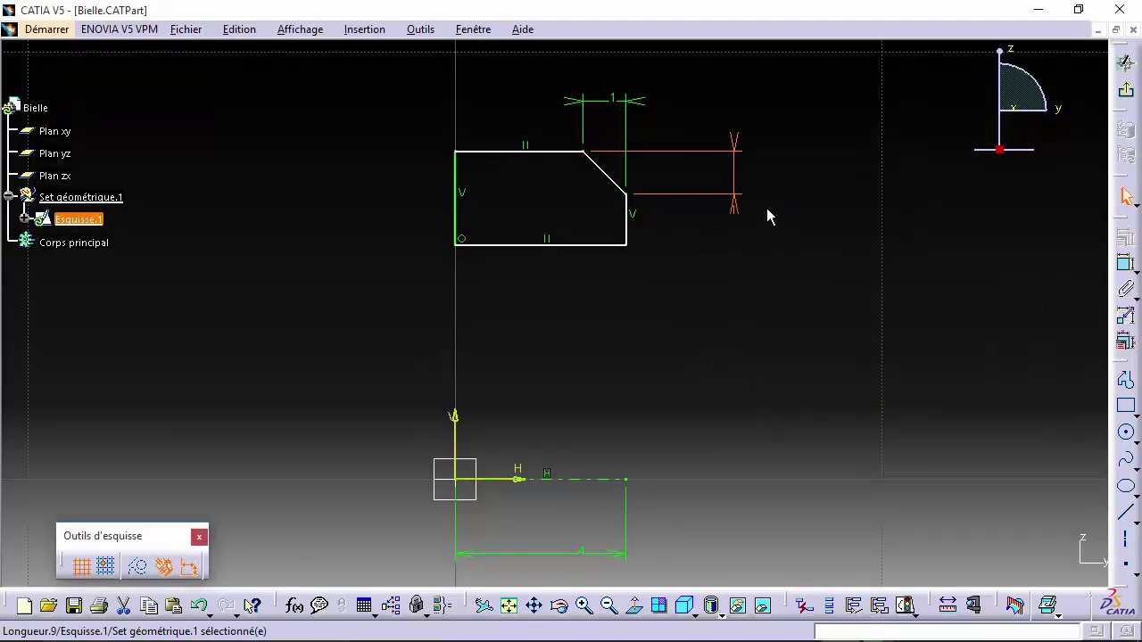
Dimension the short vertical side below the slanted edge and set its length to 1 mm.
{"action": "left_click", "coordinate": [1129, 266]}
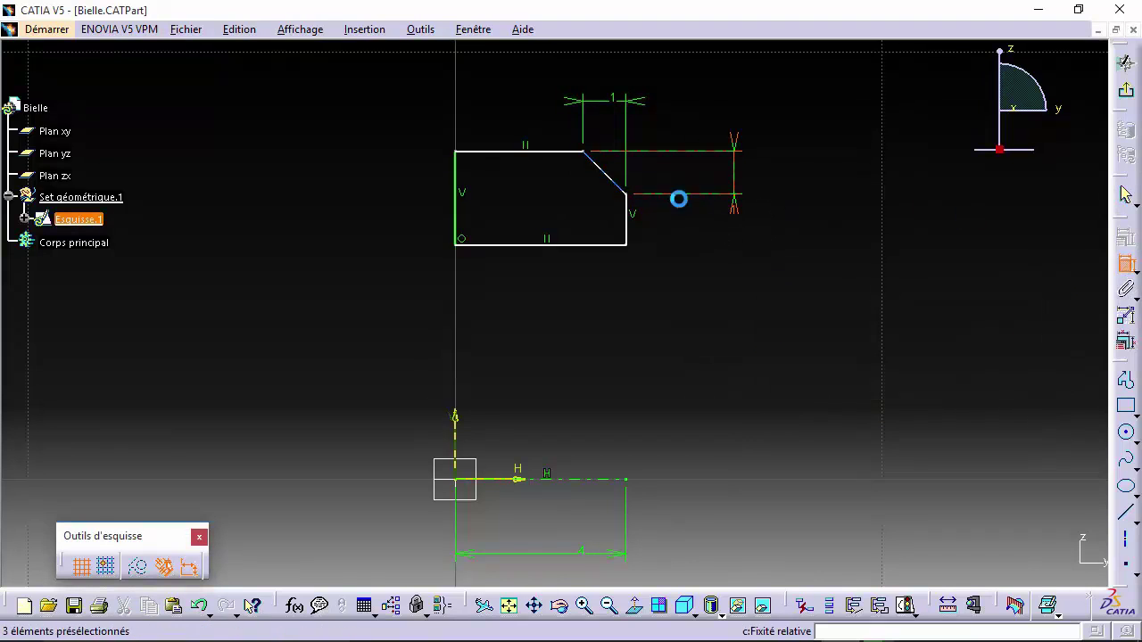
{"action": "left_click", "coordinate": [627, 223]}
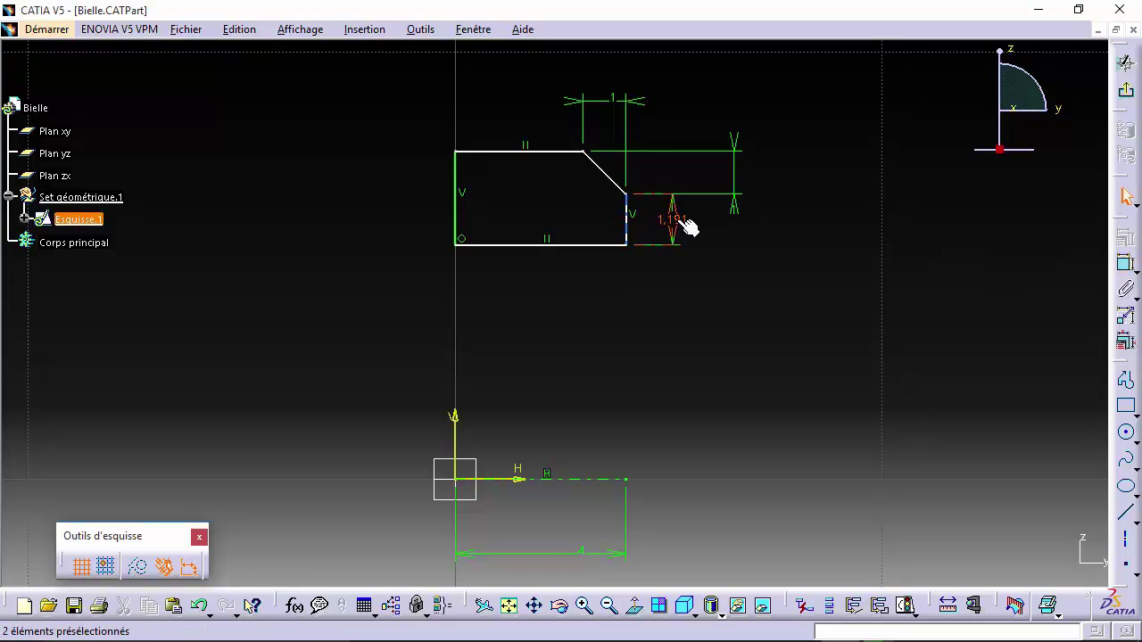
{"action": "double_click", "coordinate": [675, 220]}
{"action": "type", "text": "1"}
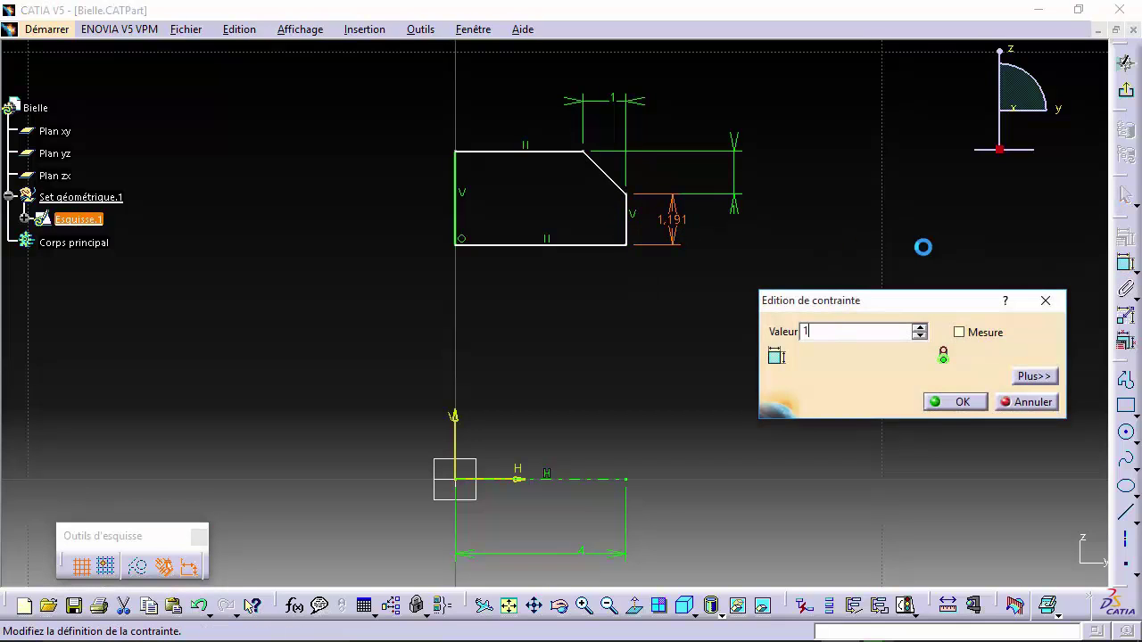
{"action": "key", "text": "Return"}
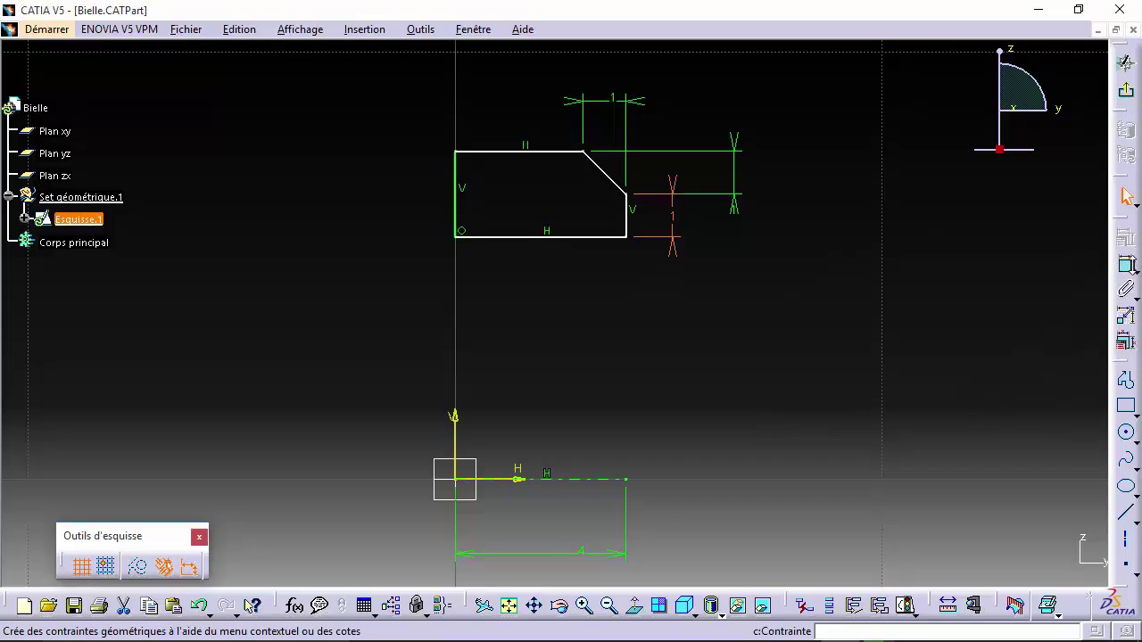
{"action": "left_click", "coordinate": [1127, 267]}
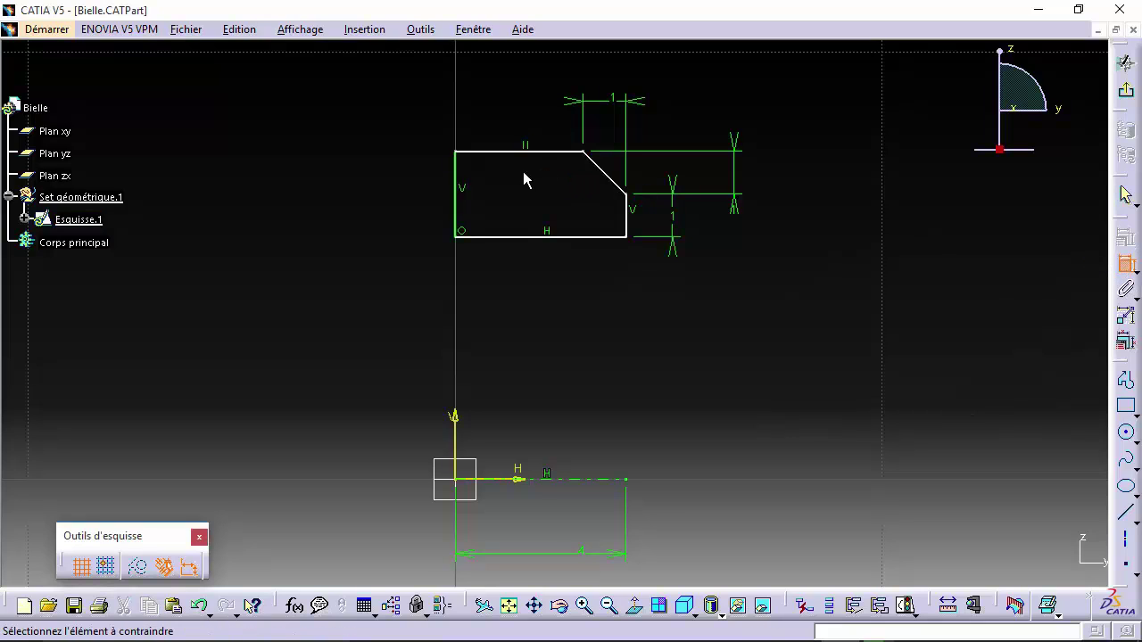
{"action": "left_click", "coordinate": [464, 152]}
{"action": "left_click", "coordinate": [496, 238]}
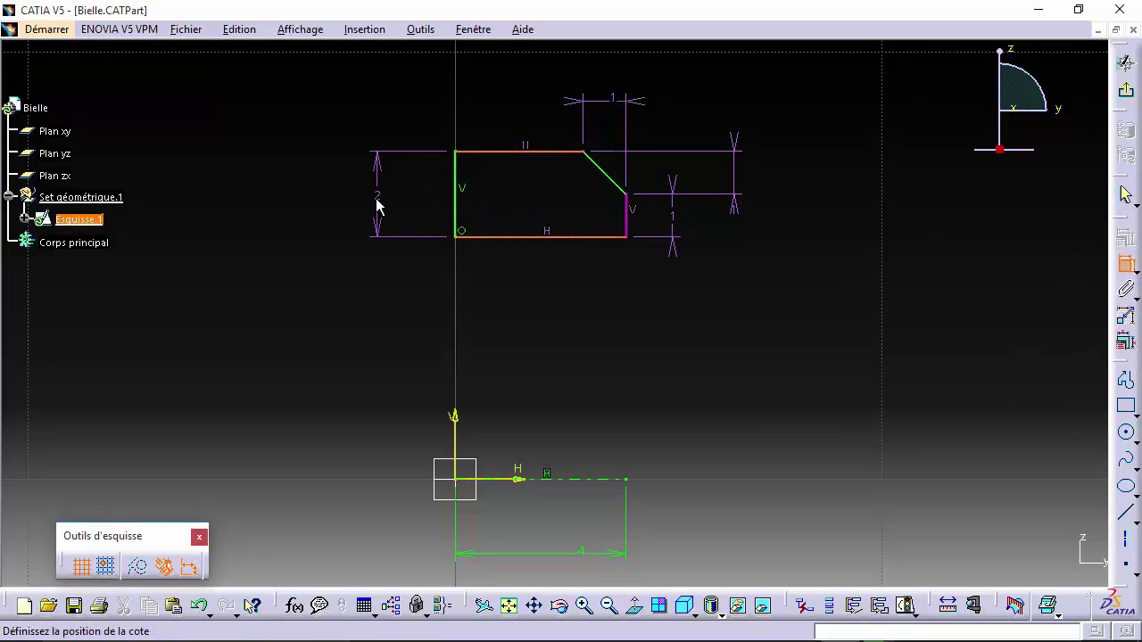
{"action": "key", "text": "Escape"}
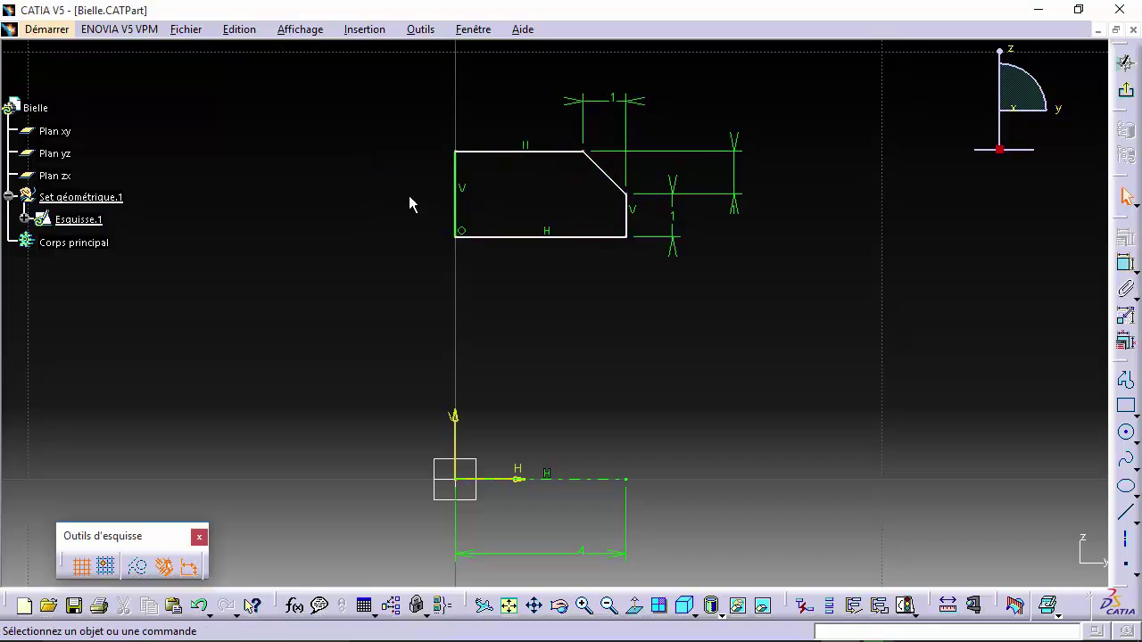
Dimension the distance from the profile's top edge to the horizontal axis and set it to 8 mm.
{"action": "left_click", "coordinate": [1126, 263]}
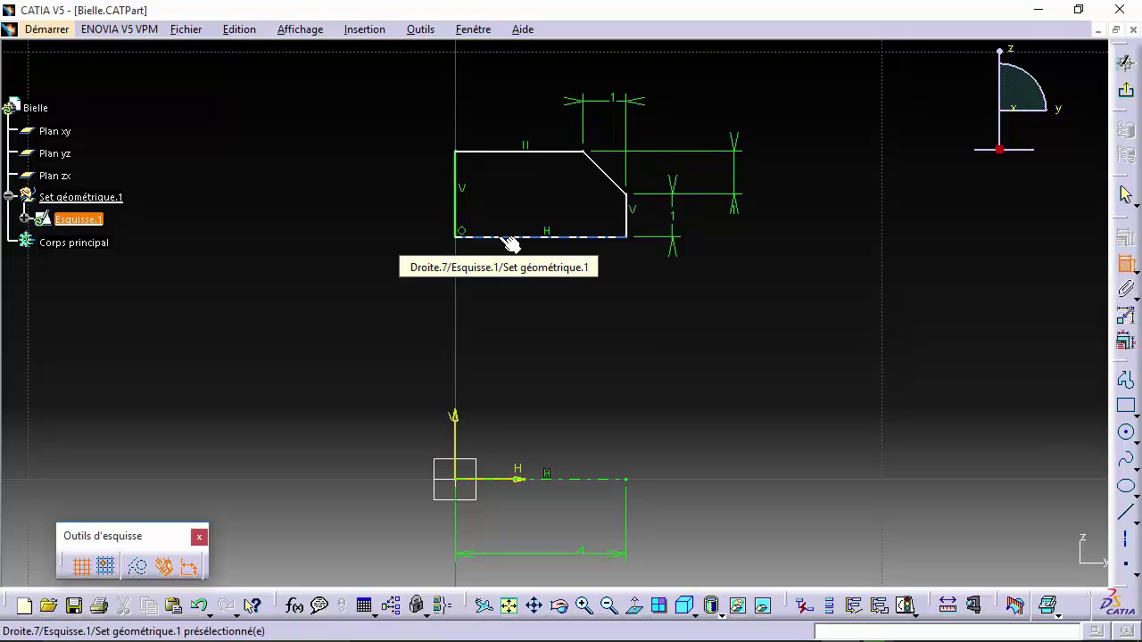
{"action": "left_click", "coordinate": [505, 152]}
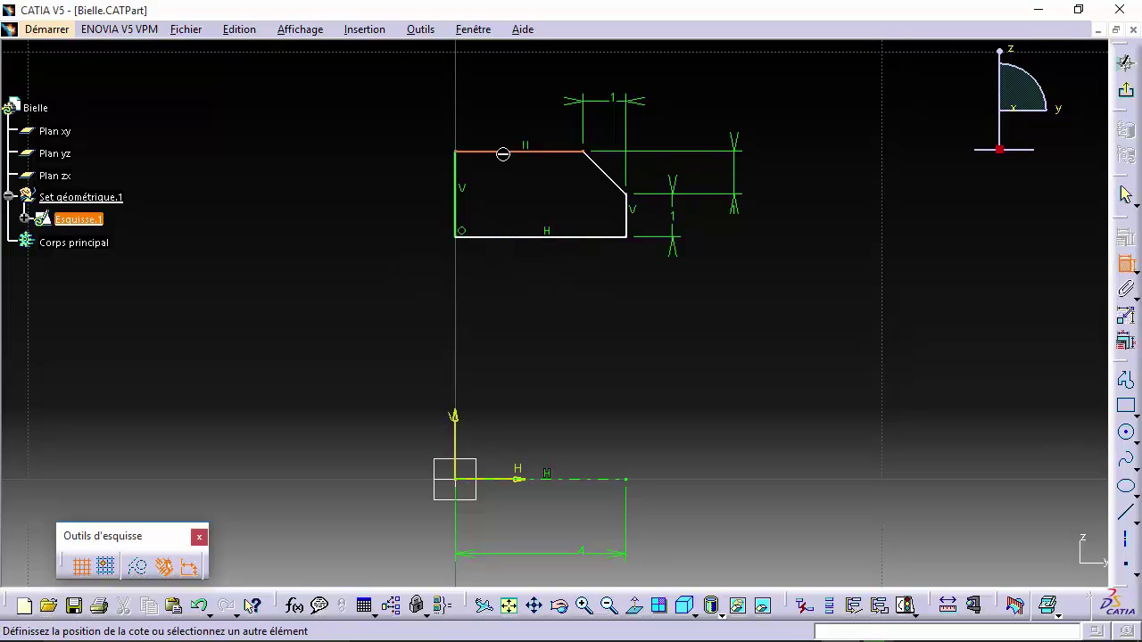
{"action": "left_click", "coordinate": [571, 481]}
{"action": "left_click", "coordinate": [374, 355]}
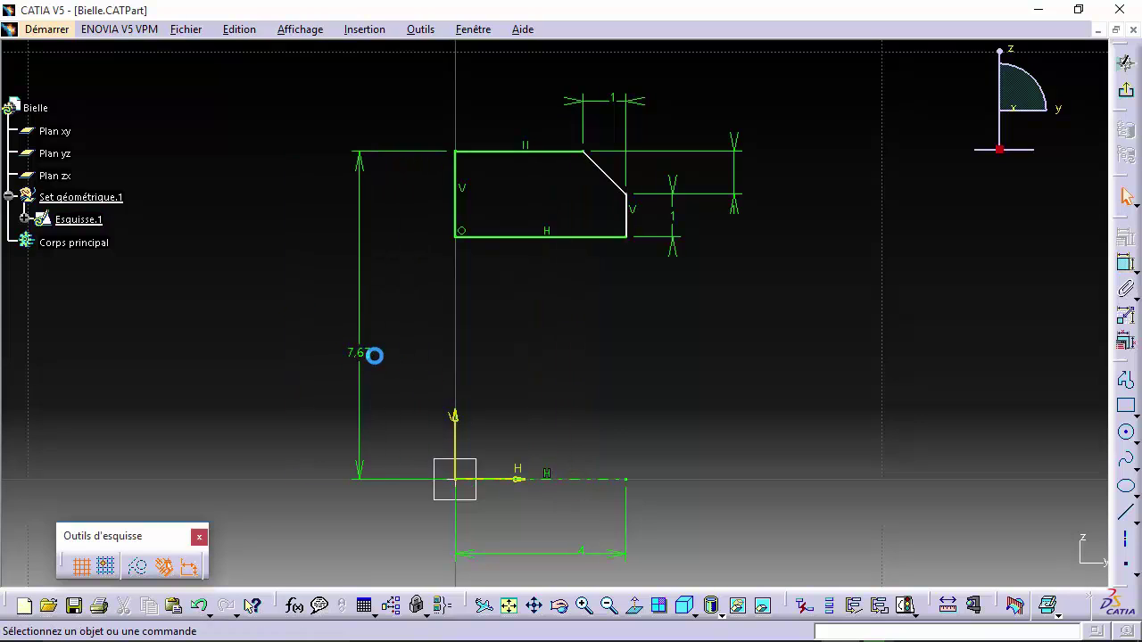
{"action": "double_click", "coordinate": [366, 354]}
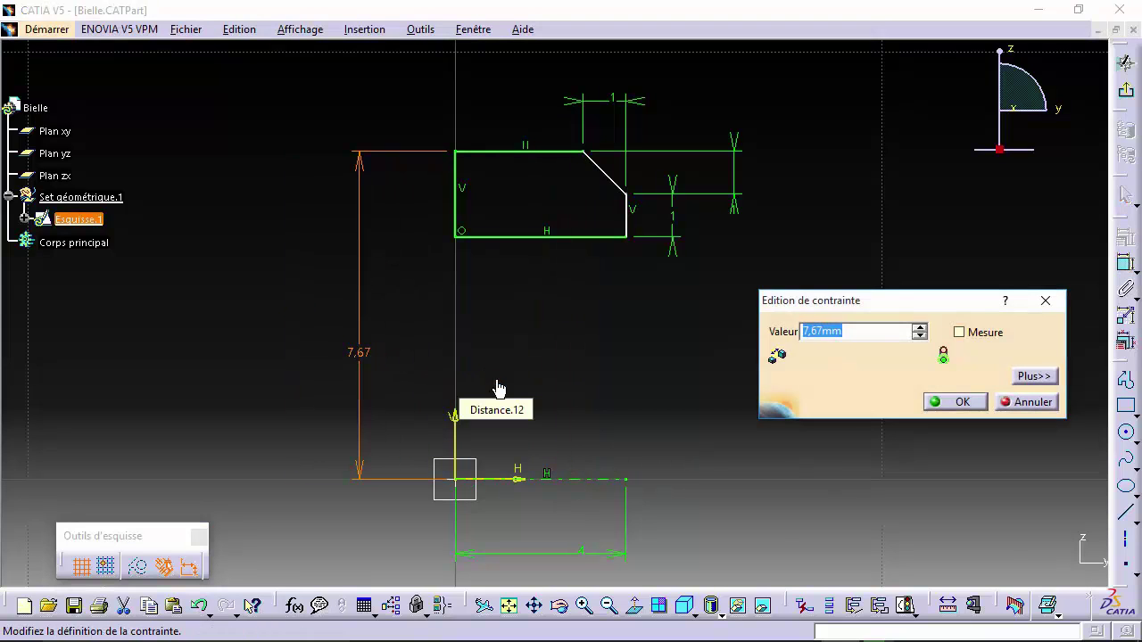
{"action": "type", "text": "8"}
{"action": "key", "text": "Return"}
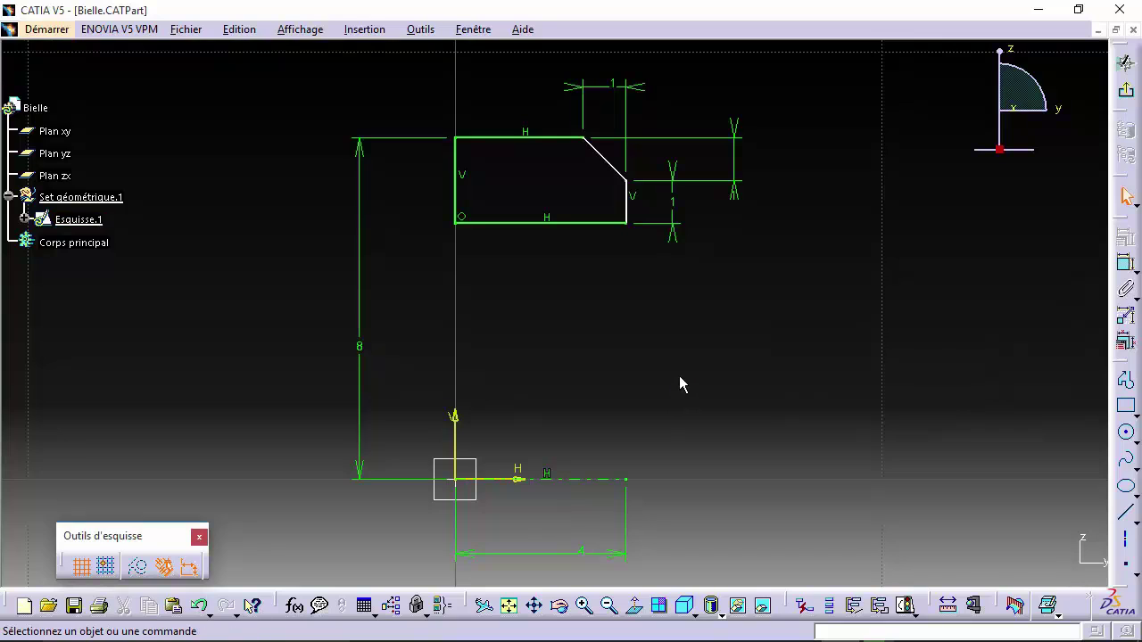
Constrain the profile's short vertical side to be coincident with the free end point of the axis, and exit the sketch.
{"action": "mouse_move", "coordinate": [636, 203]}
{"action": "left_mouse_down"}
{"action": "mouse_move", "coordinate": [605, 196]}
{"action": "mouse_move", "coordinate": [613, 221]}
{"action": "left_mouse_up"}
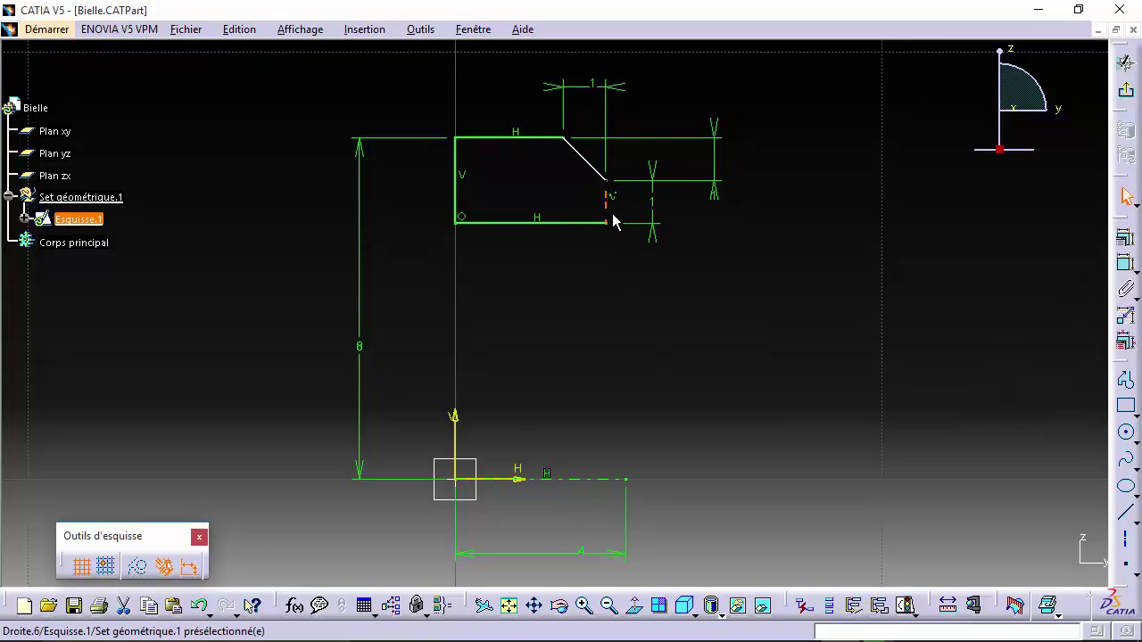
{"action": "left_click", "coordinate": [627, 480], "text": "ctrl"}
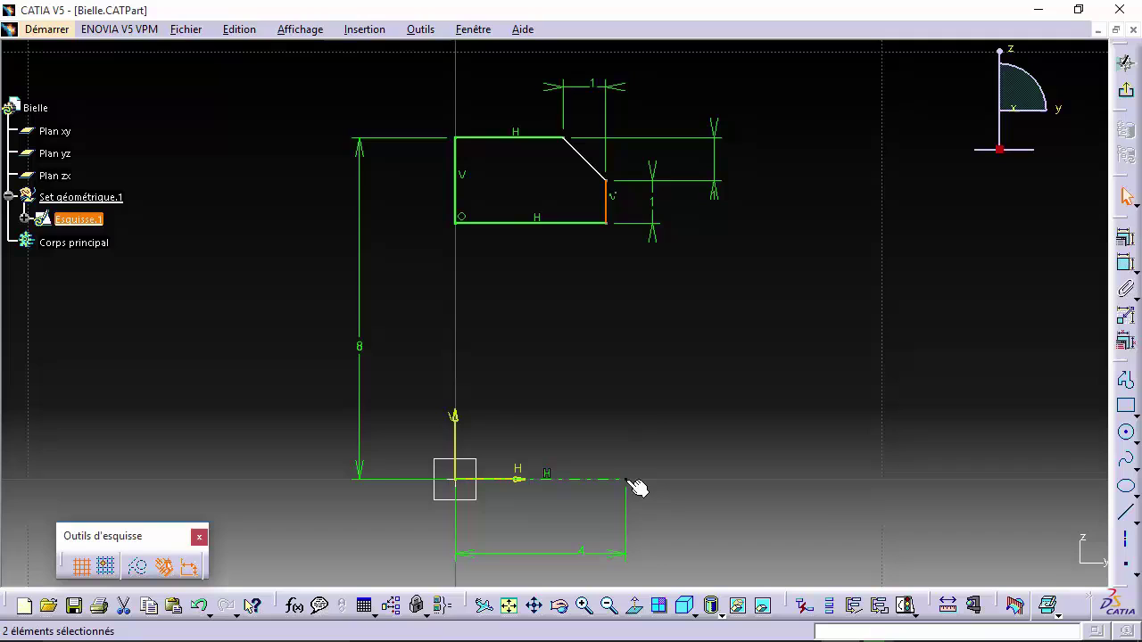
{"action": "left_click", "coordinate": [1122, 239]}
{"action": "left_click", "coordinate": [1032, 391]}
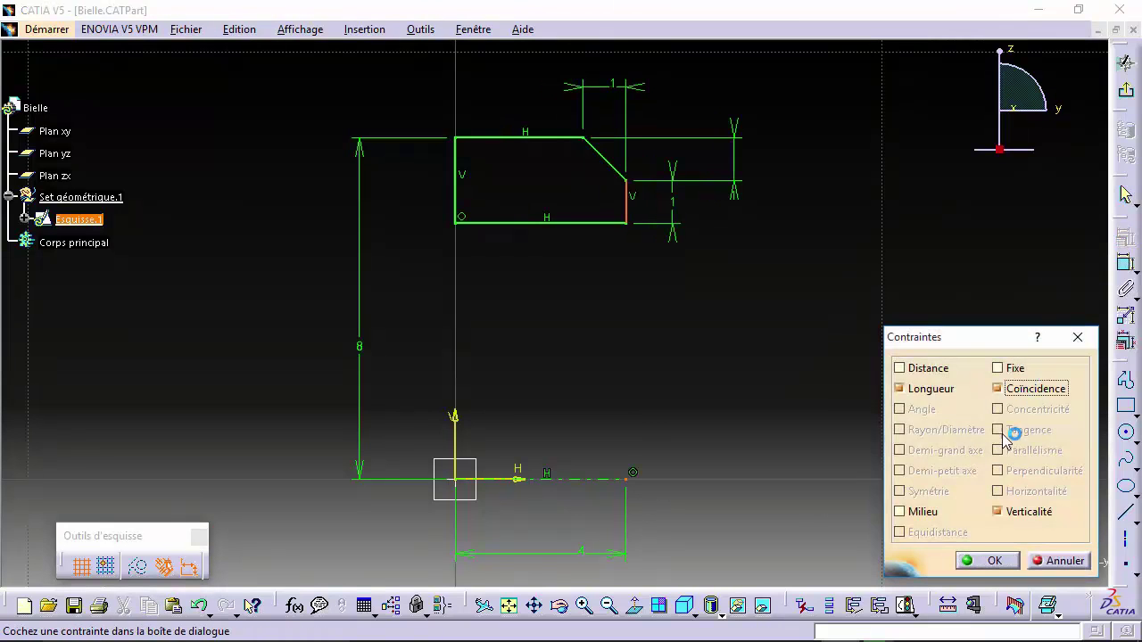
{"action": "left_click", "coordinate": [985, 564]}
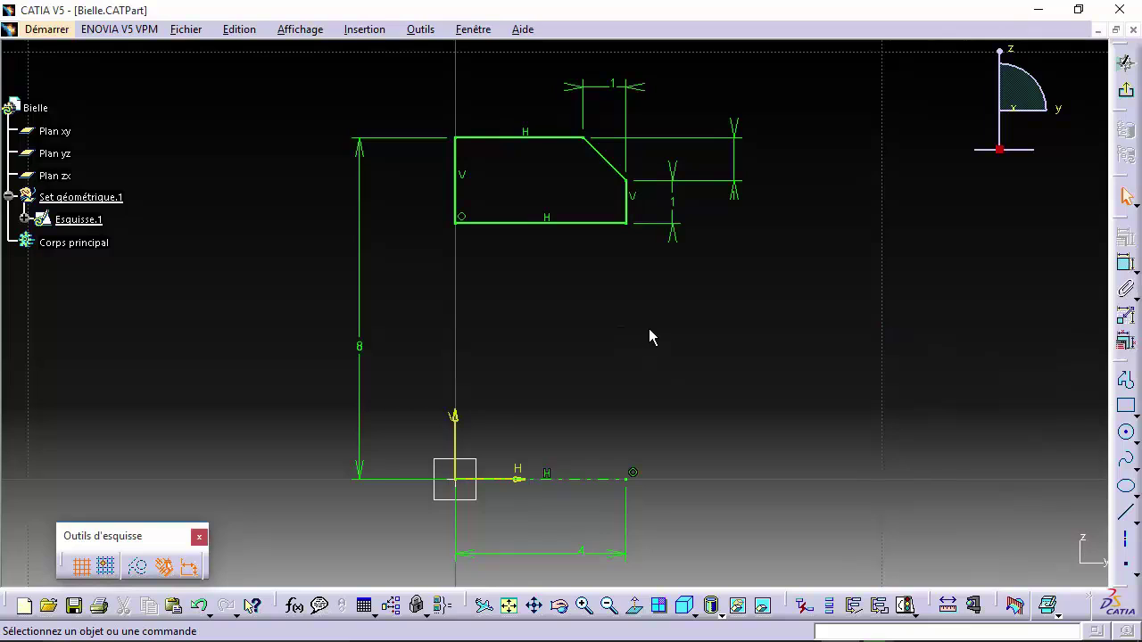
{"action": "left_click", "coordinate": [1122, 93]}
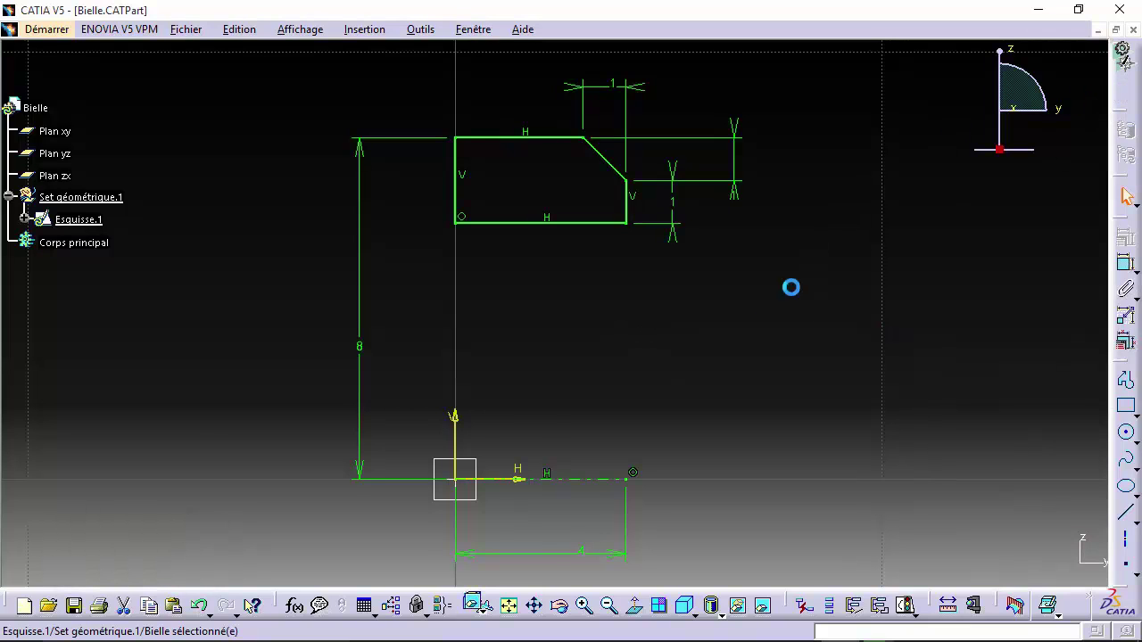
{"action": "mouse_move", "coordinate": [573, 309]}
{"action": "middle_mouse_down"}
{"action": "mouse_move", "coordinate": [565, 402]}
{"action": "mouse_move", "coordinate": [535, 409]}
{"action": "mouse_move", "coordinate": [533, 386]}
{"action": "middle_mouse_up"}
{"action": "left_click", "coordinate": [1125, 307]}
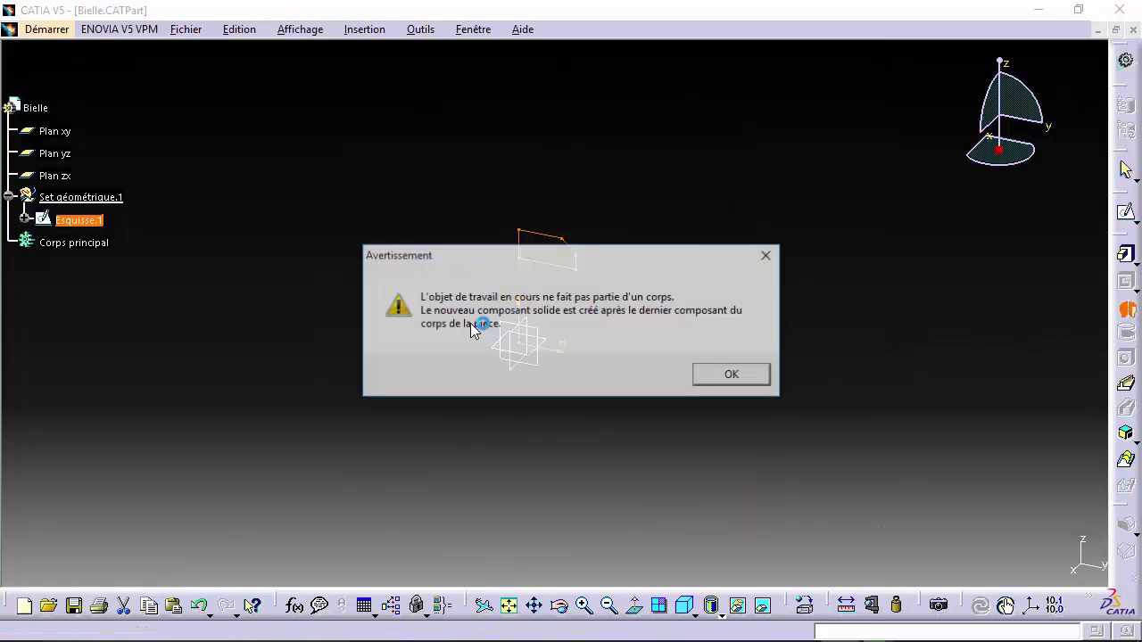
{"action": "left_click", "coordinate": [733, 375]}
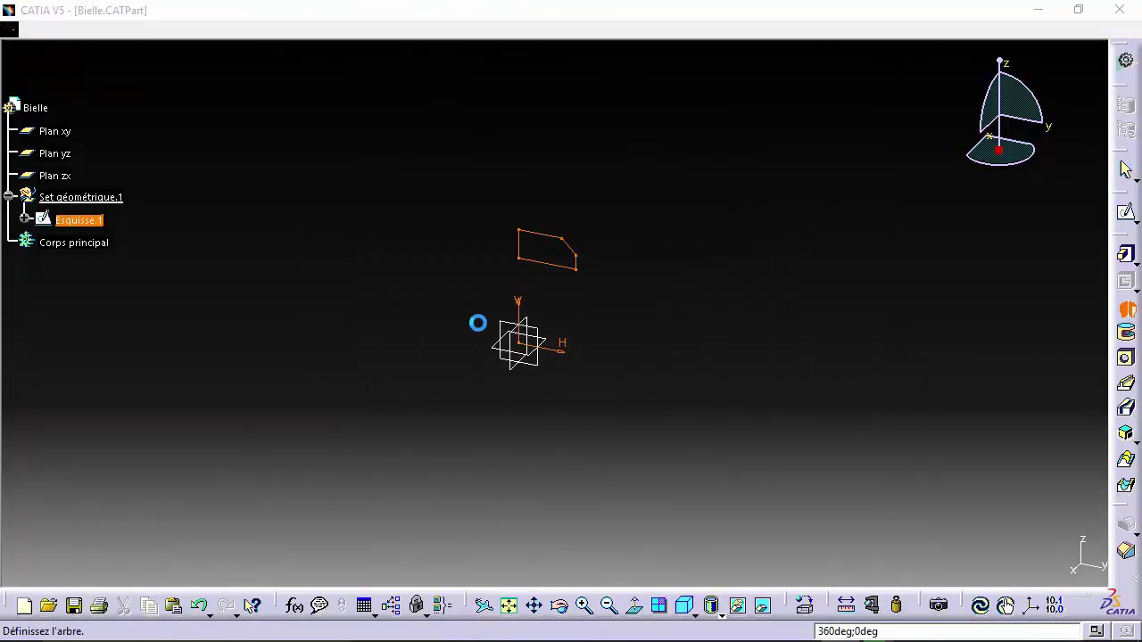
{"action": "left_click", "coordinate": [995, 560]}
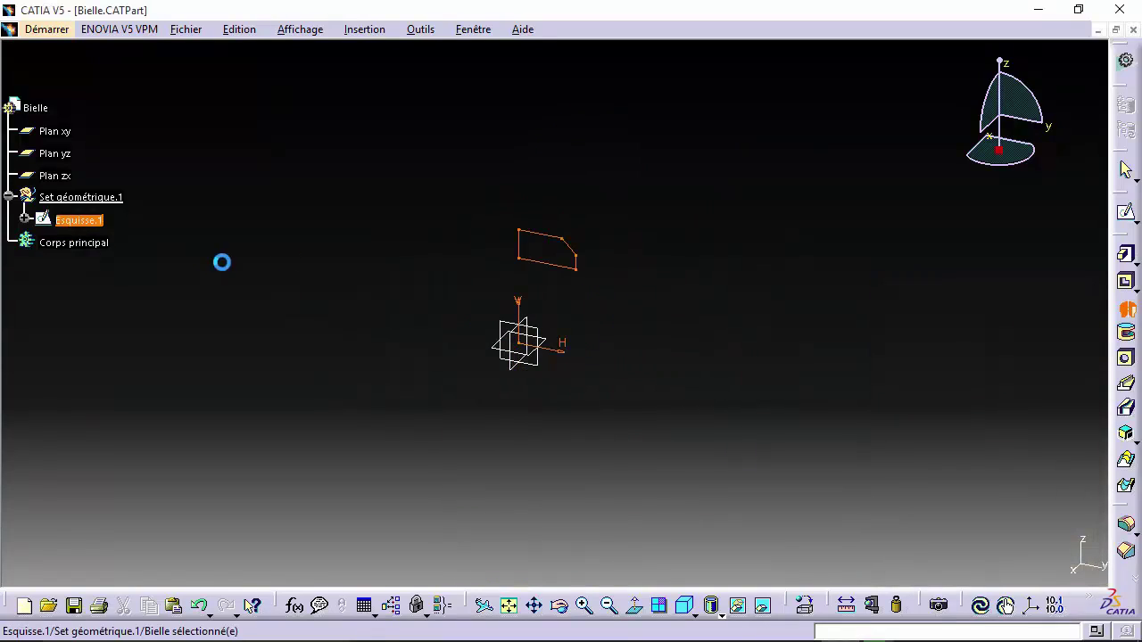
Move Esquisse.1 from Set géométrique.1 into Corps principal and define that body as the work object.
{"action": "left_click_drag", "start_coordinate": [69, 220], "coordinate": [68, 242]}
{"action": "left_click", "coordinate": [79, 220]}
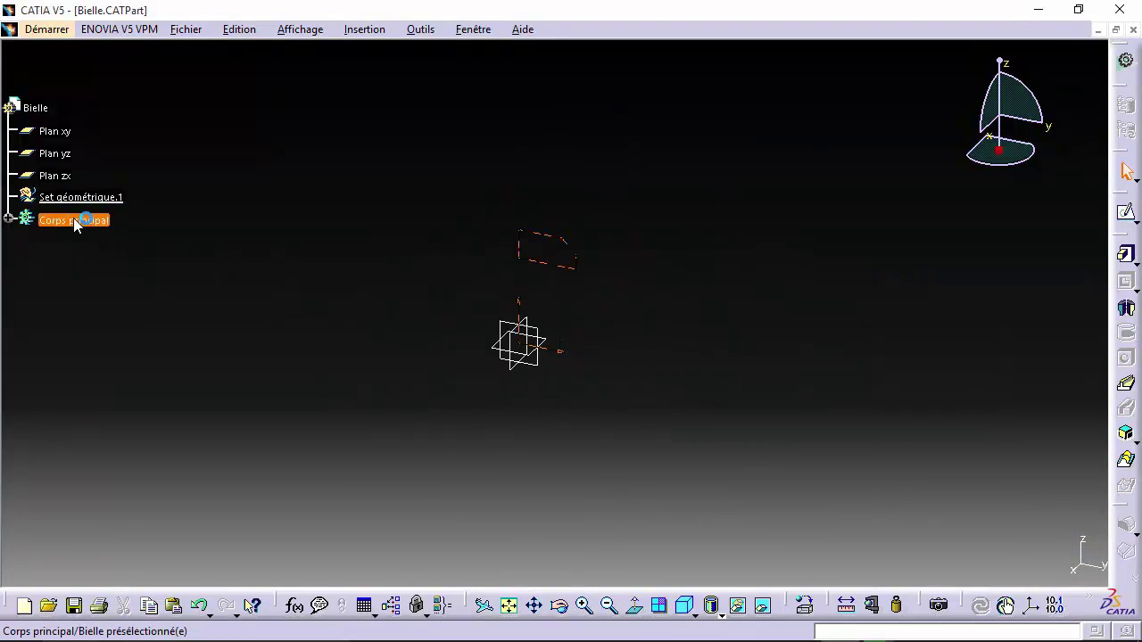
{"action": "right_click", "coordinate": [76, 221]}
{"action": "left_click", "coordinate": [128, 346]}
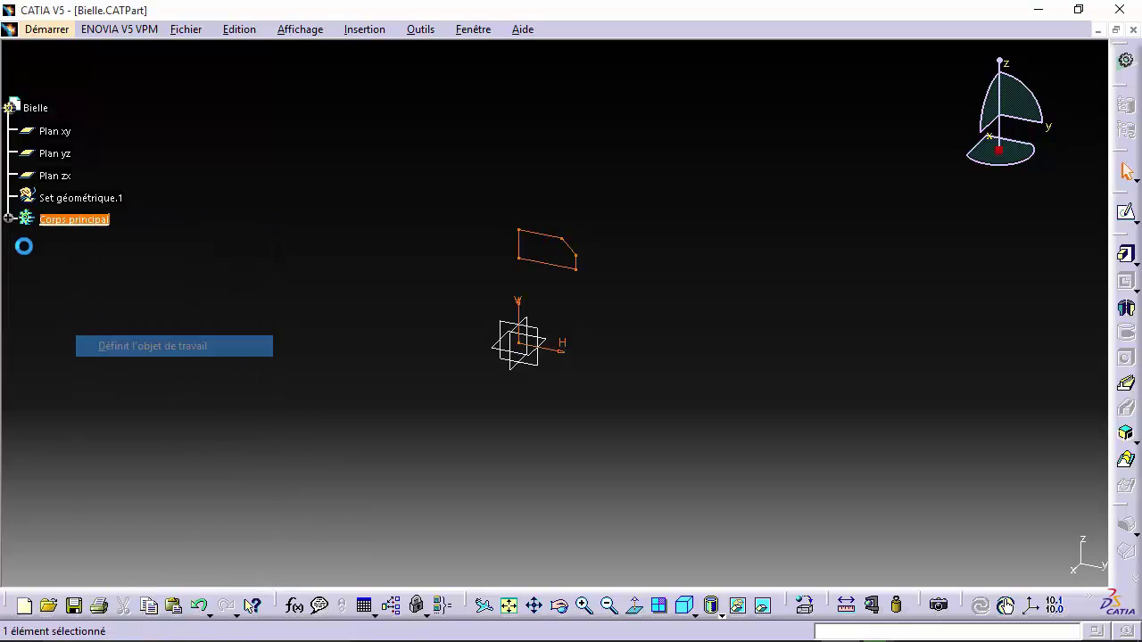
{"action": "left_click", "coordinate": [8, 219]}
{"action": "left_click", "coordinate": [152, 358]}
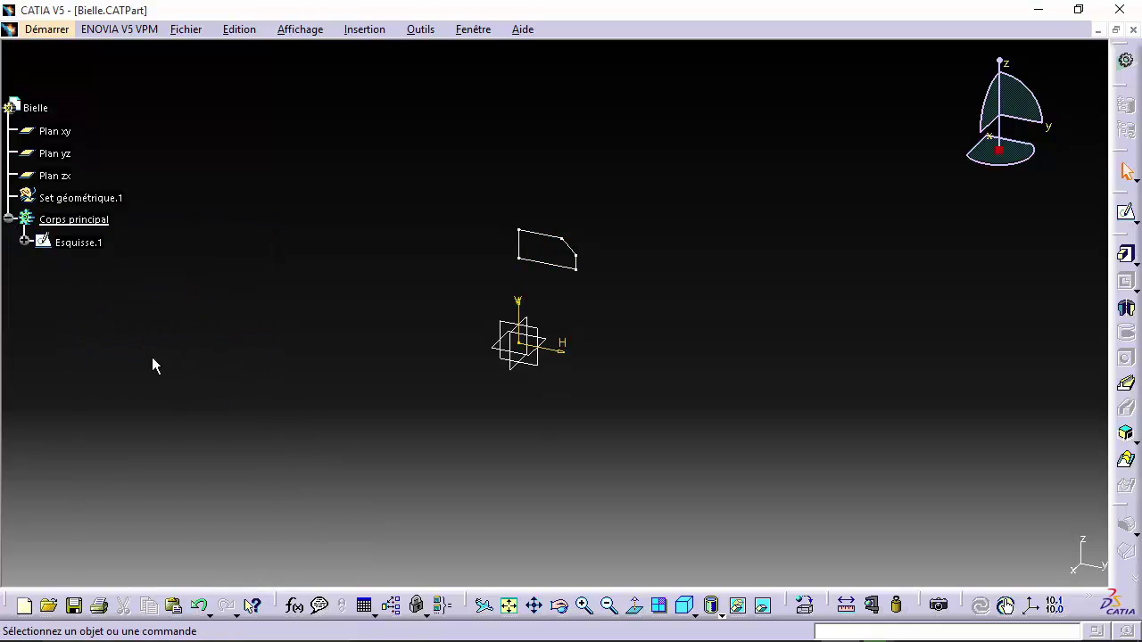
Revolve Esquisse.1 through 360 degrees about the sketch axis to create a solid ring.
{"action": "double_click", "coordinate": [83, 244]}
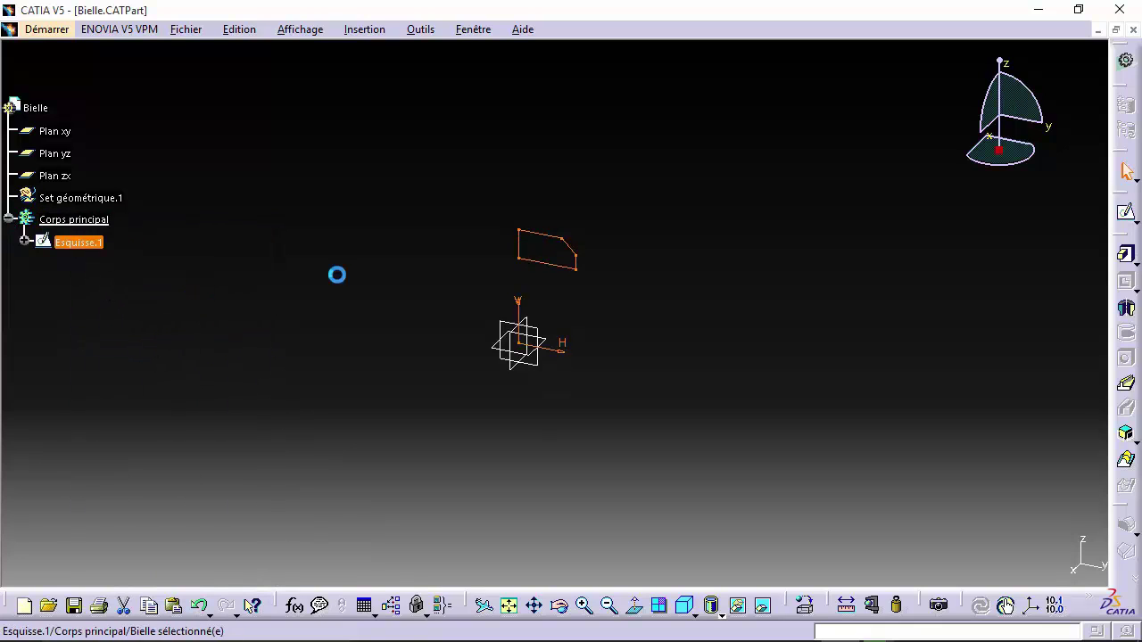
{"action": "left_click", "coordinate": [1125, 308]}
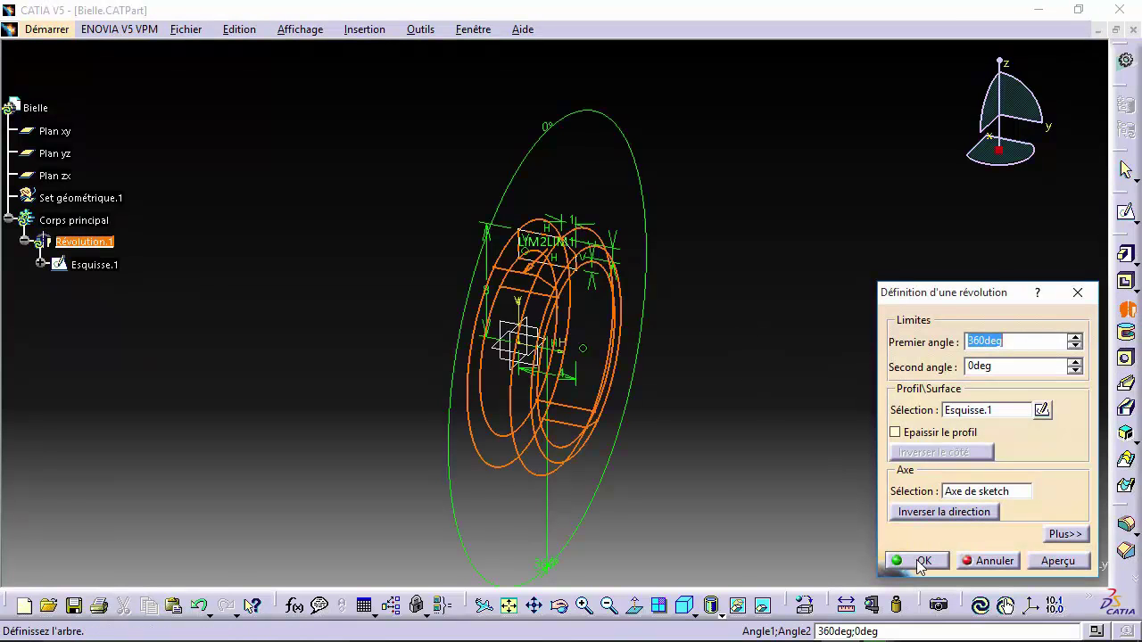
{"action": "left_click", "coordinate": [920, 564]}
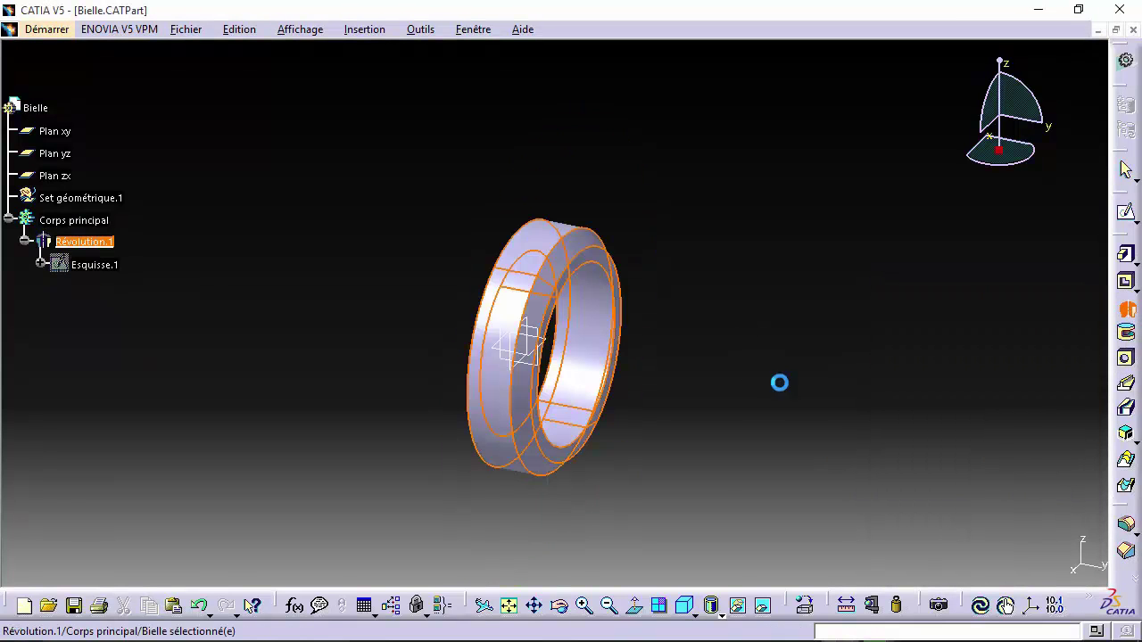
Set the edge thickness of Corps principal to 1: 0,13 mm in its graphic properties.
{"action": "left_click", "coordinate": [73, 233]}
{"action": "right_click", "coordinate": [64, 228]}
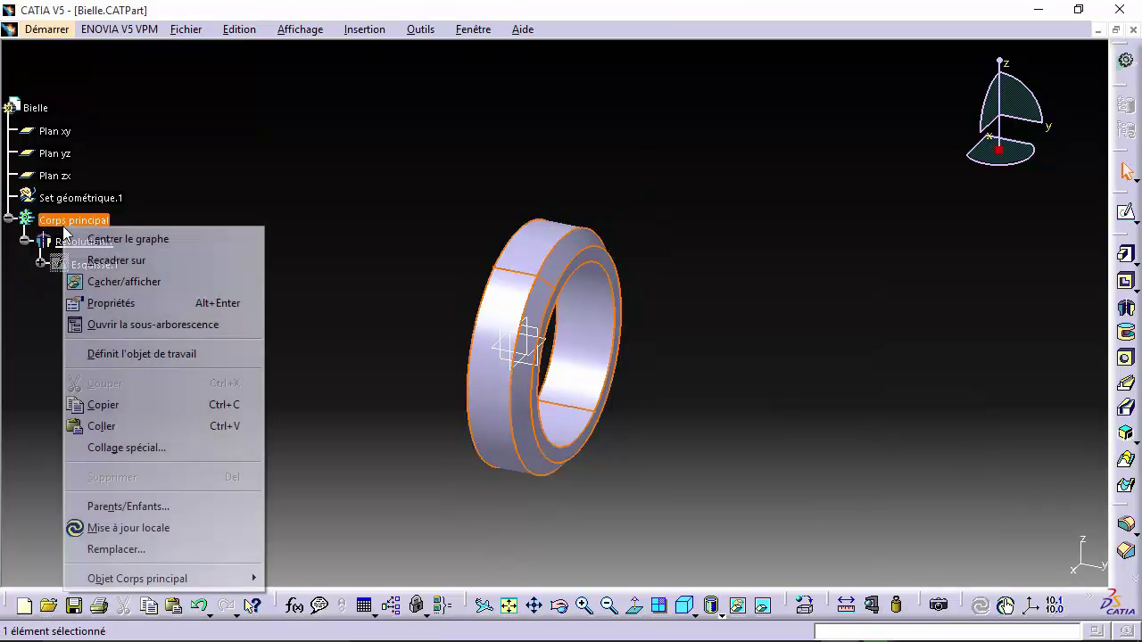
{"action": "left_click", "coordinate": [125, 303]}
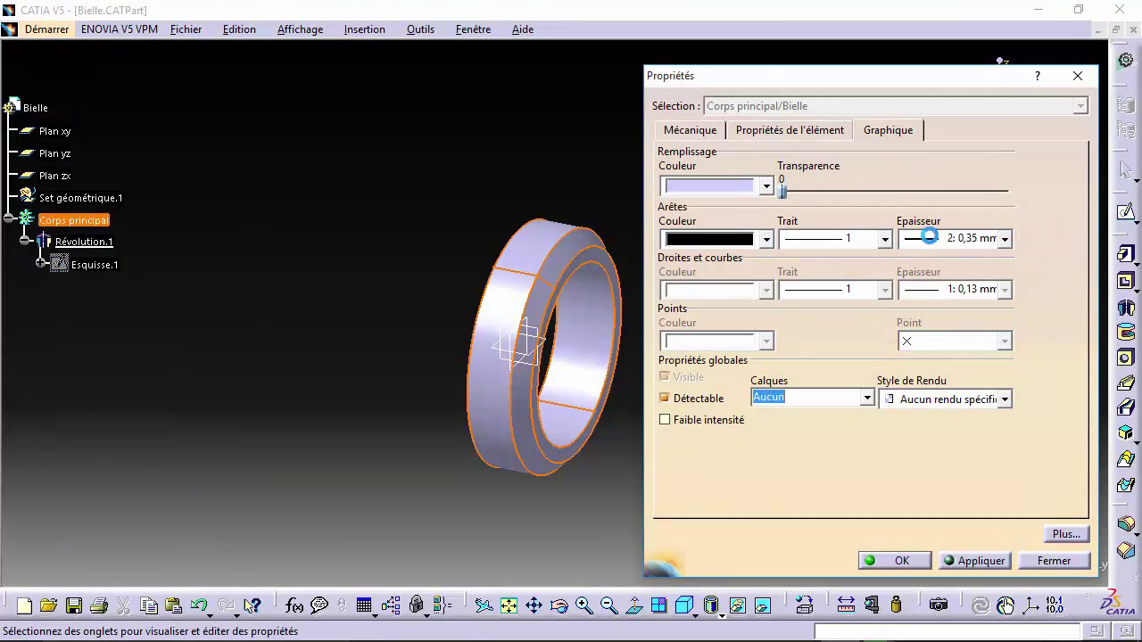
{"action": "left_click", "coordinate": [929, 236]}
{"action": "left_click", "coordinate": [933, 268]}
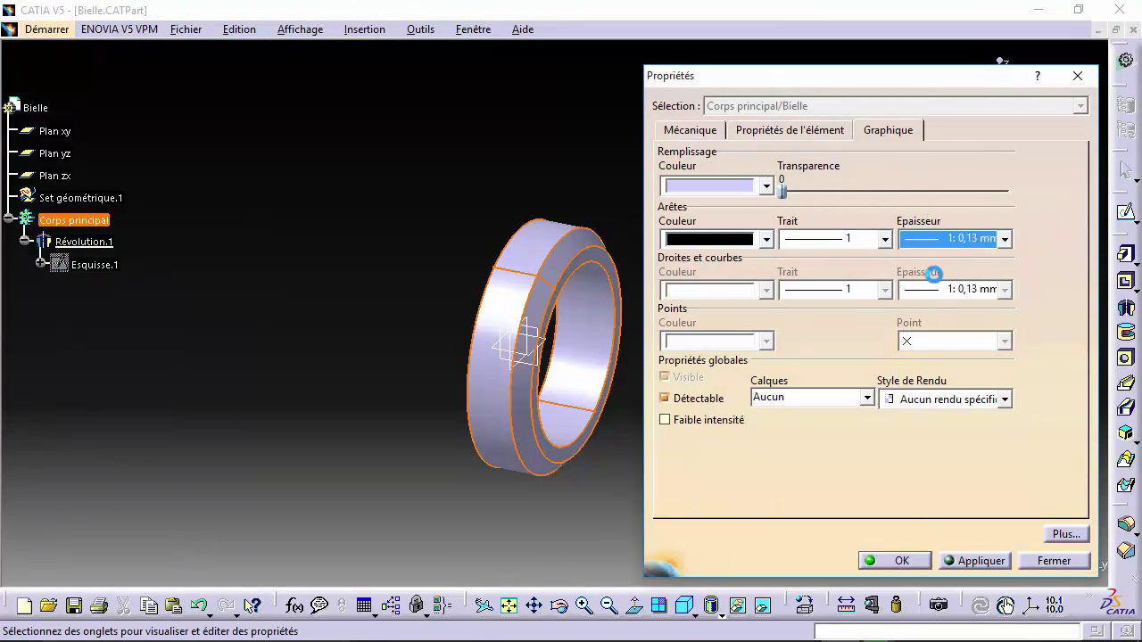
{"action": "left_click", "coordinate": [899, 559]}
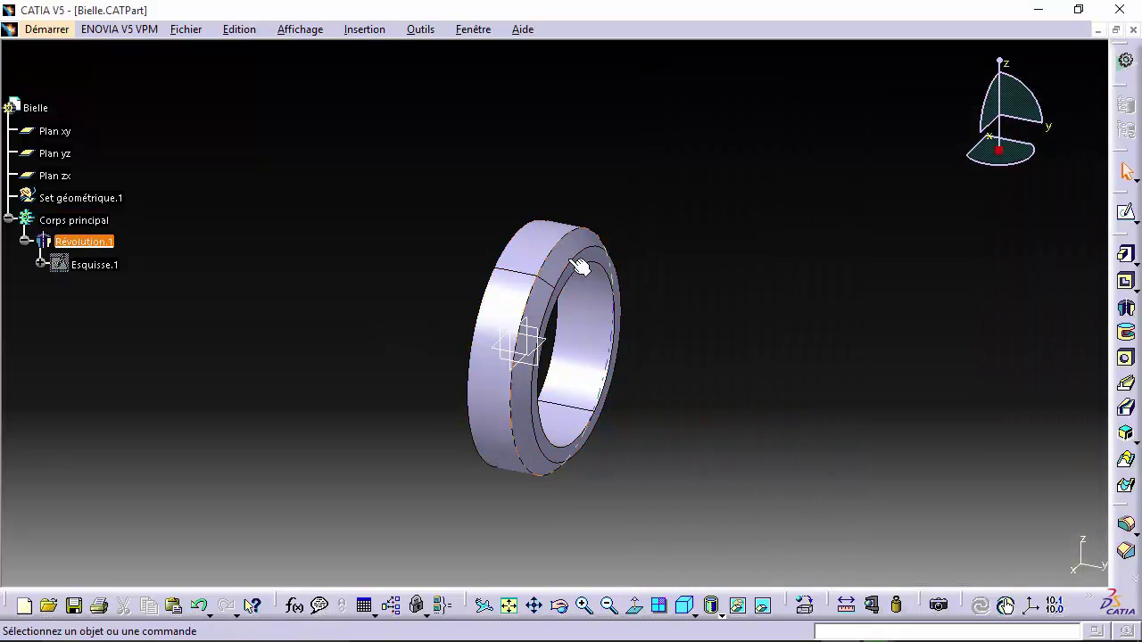
{"action": "middle_click_drag", "start_coordinate": [570, 261], "coordinate": [541, 324]}
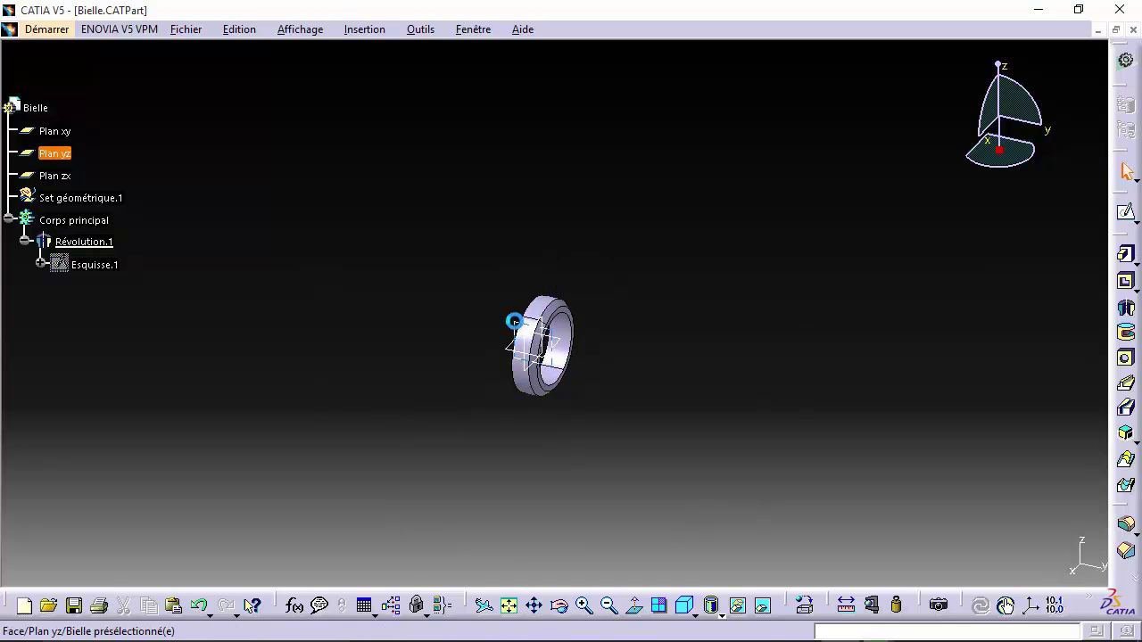
Start a sketch on the yz plane and draw a horizontal axis about 8 mm long, starting on the vertical reference about 32 mm above the origin.
{"action": "left_click", "coordinate": [523, 325]}
{"action": "left_click", "coordinate": [1126, 217]}
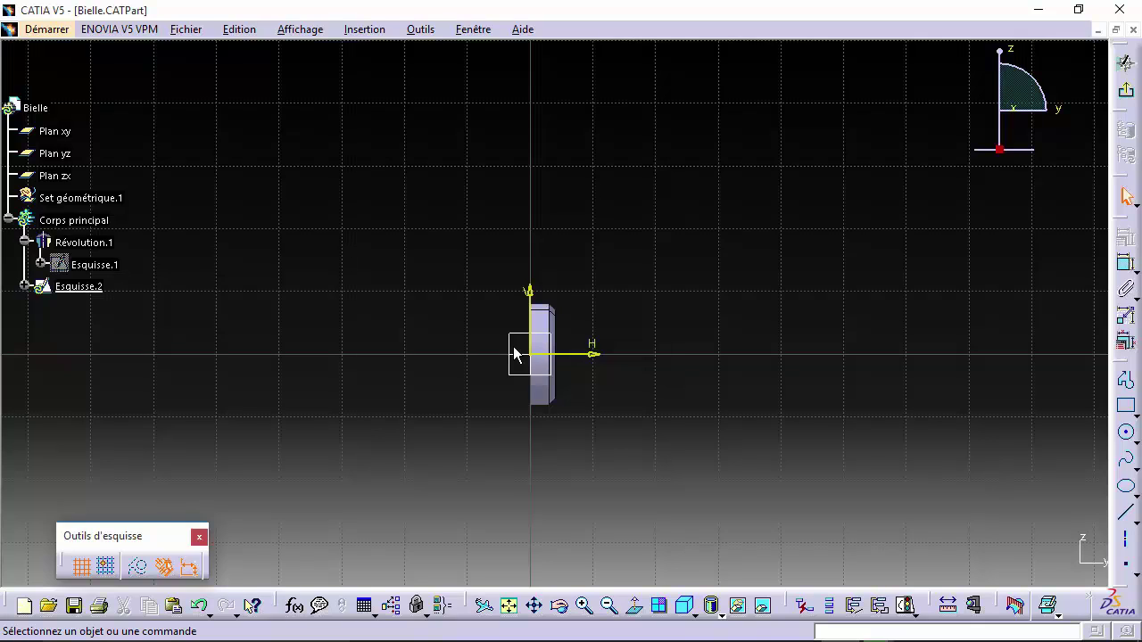
{"action": "left_click", "coordinate": [1125, 536]}
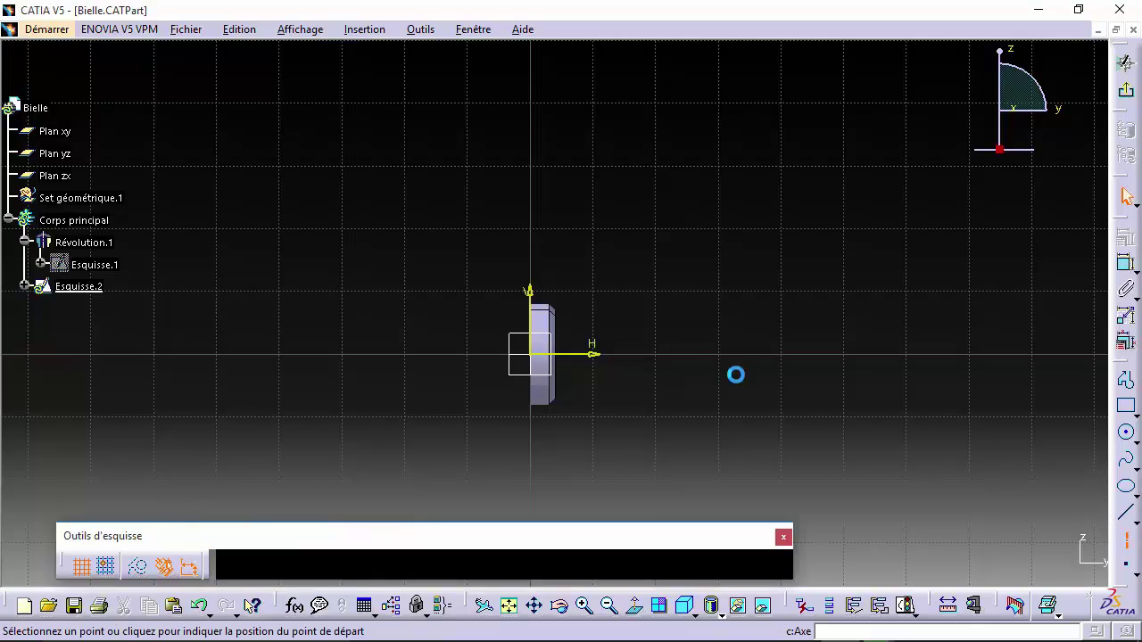
{"action": "left_click", "coordinate": [531, 153]}
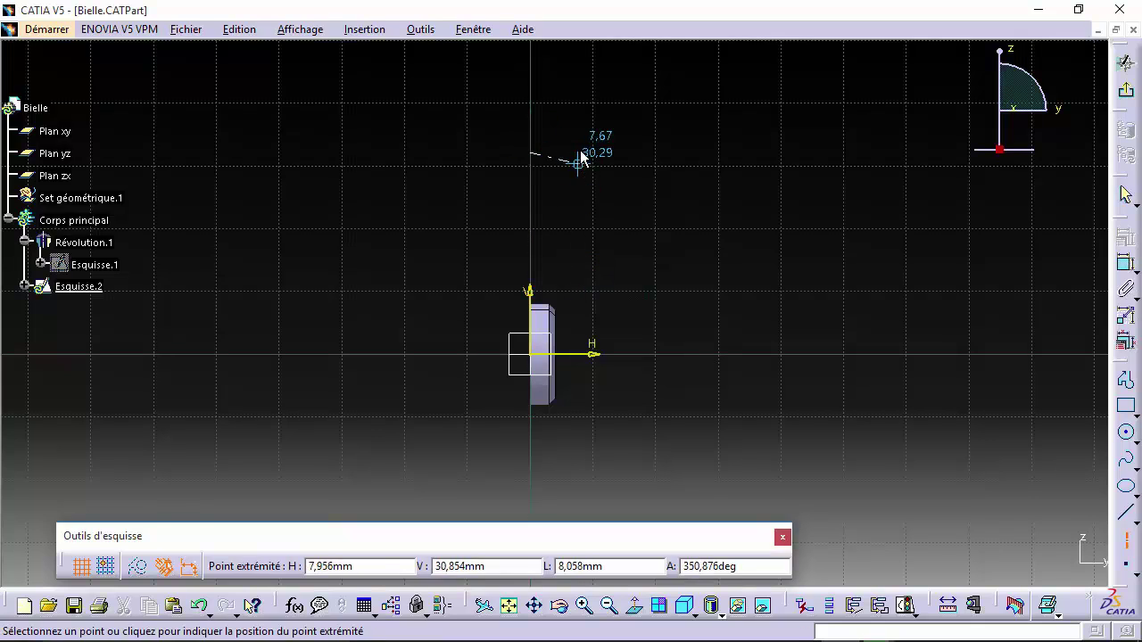
{"action": "left_click", "coordinate": [581, 153]}
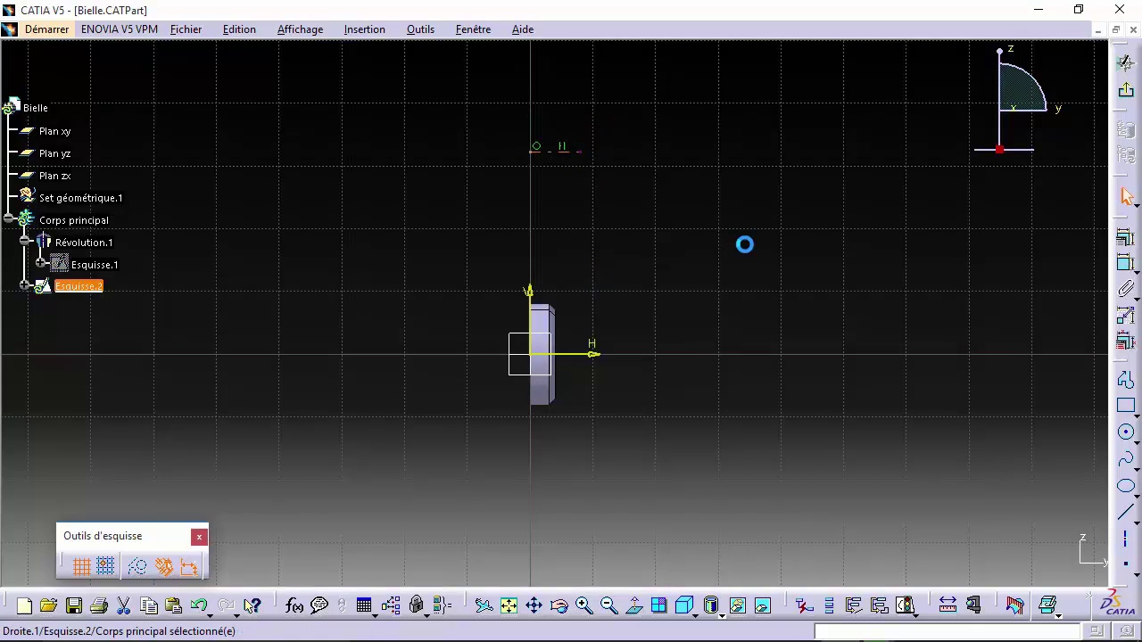
Dimension the vertical distance from the origin to the new axis line and set it to 45 mm.
{"action": "left_click", "coordinate": [1126, 263]}
{"action": "left_click", "coordinate": [561, 153]}
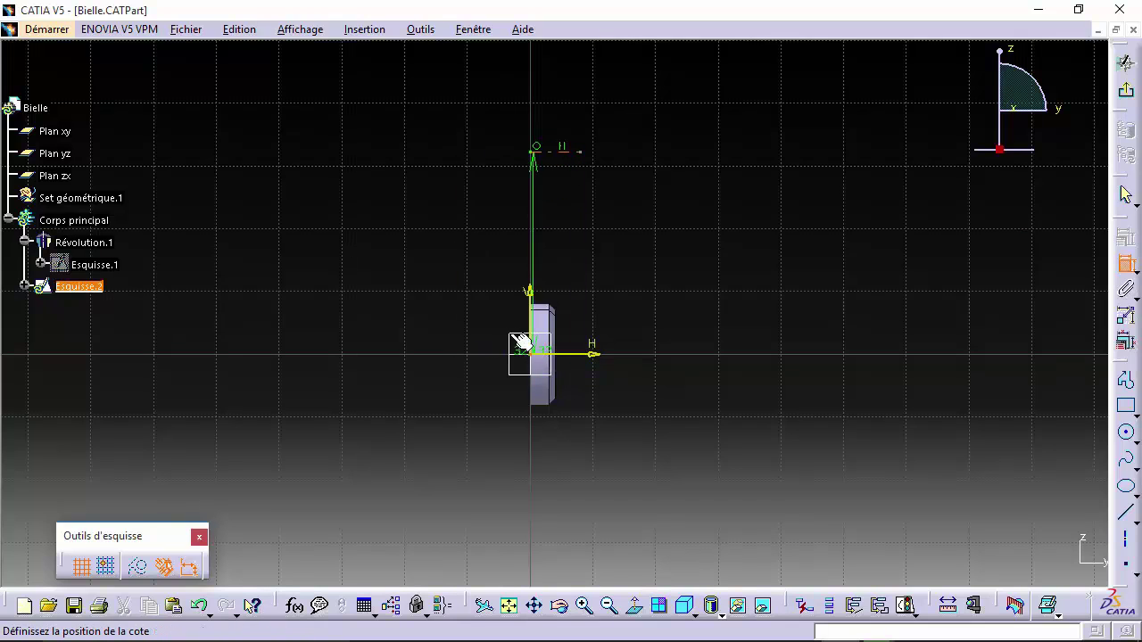
{"action": "left_click", "coordinate": [453, 281]}
{"action": "double_click", "coordinate": [454, 281]}
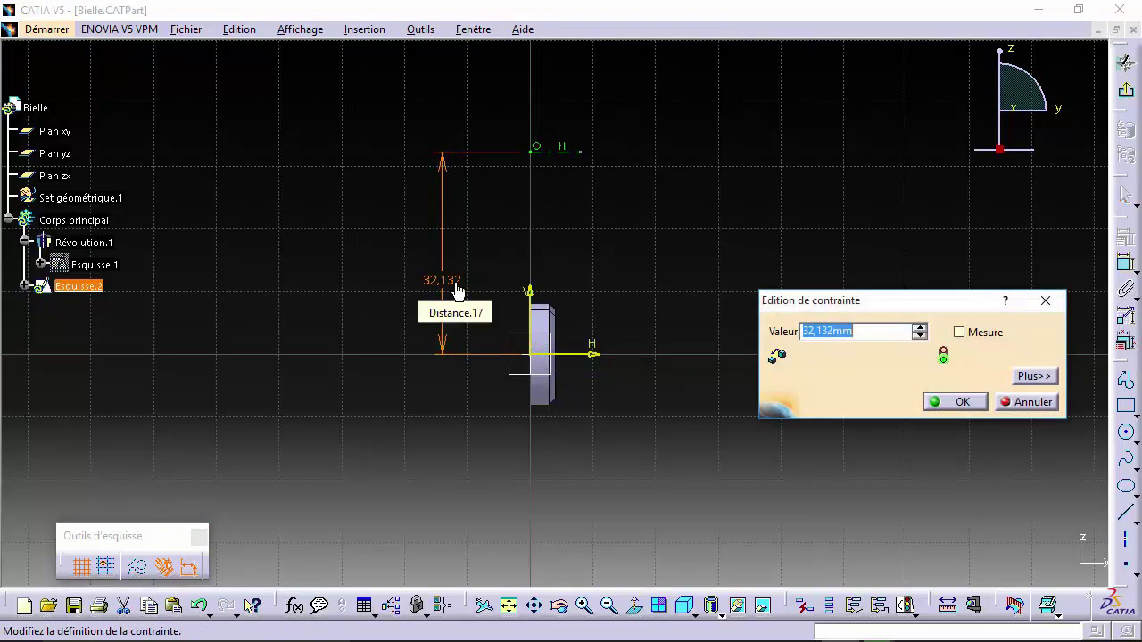
{"action": "type", "text": "45"}
{"action": "key", "text": "Return"}
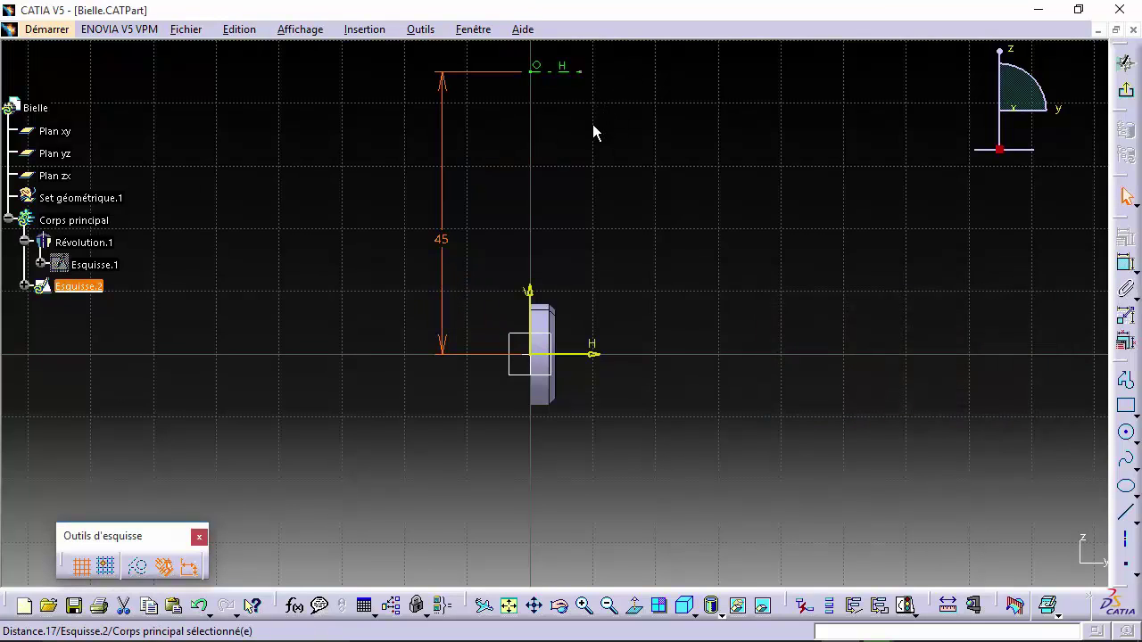
Dimension the length of the axis line and set it to 4 mm.
{"action": "mouse_move", "coordinate": [596, 132]}
{"action": "middle_mouse_down"}
{"action": "mouse_move", "coordinate": [538, 377]}
{"action": "mouse_move", "coordinate": [521, 237]}
{"action": "mouse_move", "coordinate": [642, 324]}
{"action": "mouse_move", "coordinate": [594, 329]}
{"action": "mouse_move", "coordinate": [684, 329]}
{"action": "middle_mouse_up"}
{"action": "left_click", "coordinate": [916, 366]}
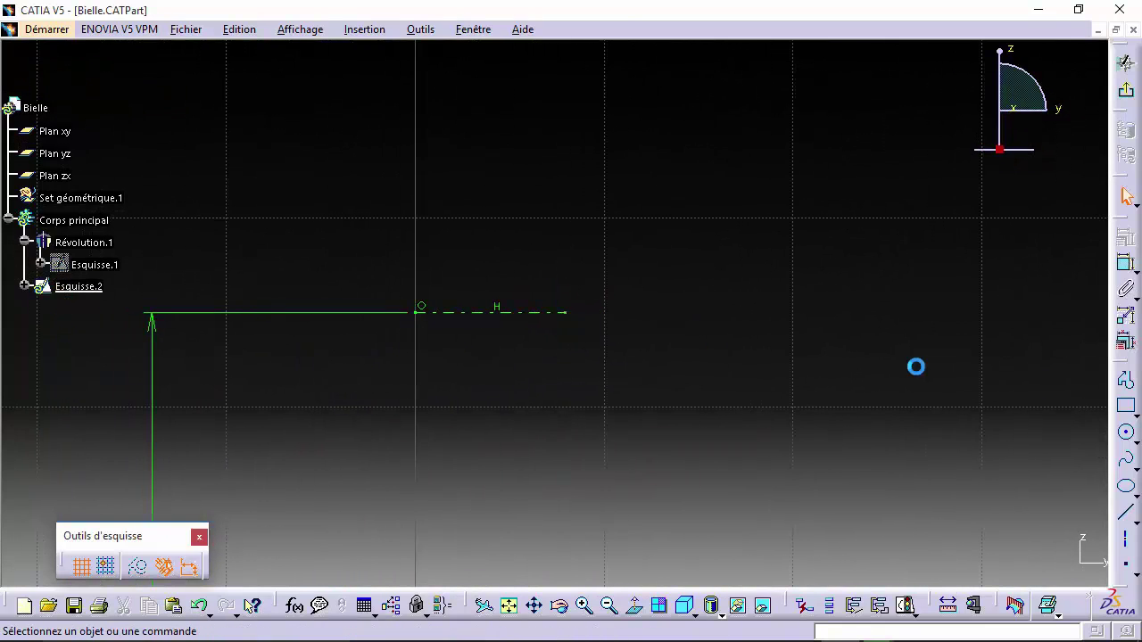
{"action": "left_click", "coordinate": [1126, 263]}
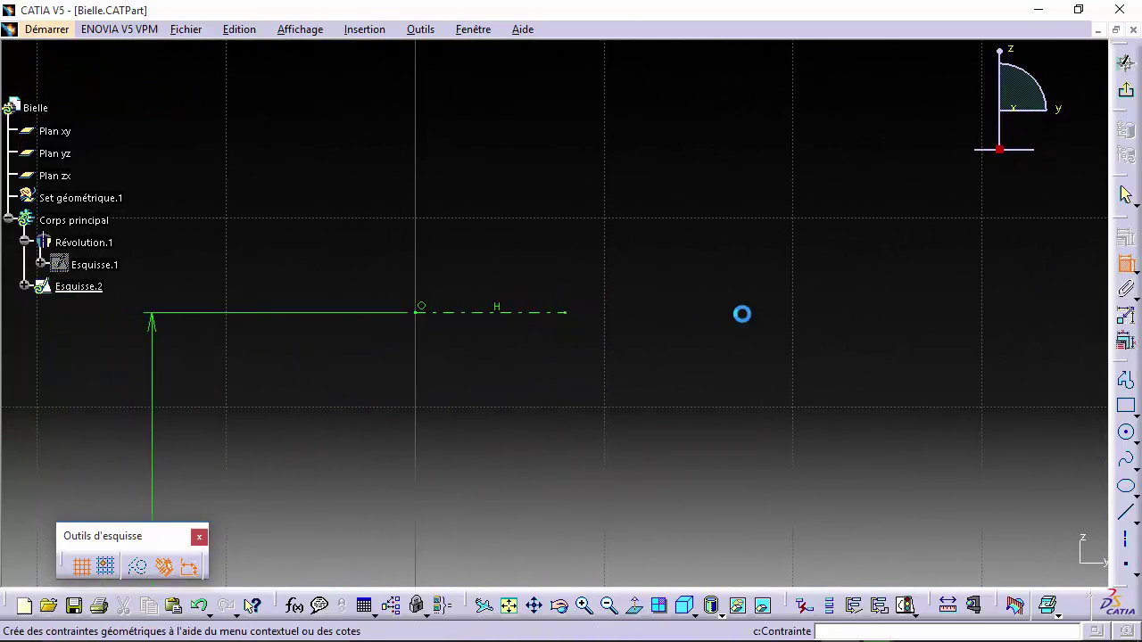
{"action": "left_click", "coordinate": [533, 313]}
{"action": "left_click", "coordinate": [497, 366]}
{"action": "double_click", "coordinate": [497, 362]}
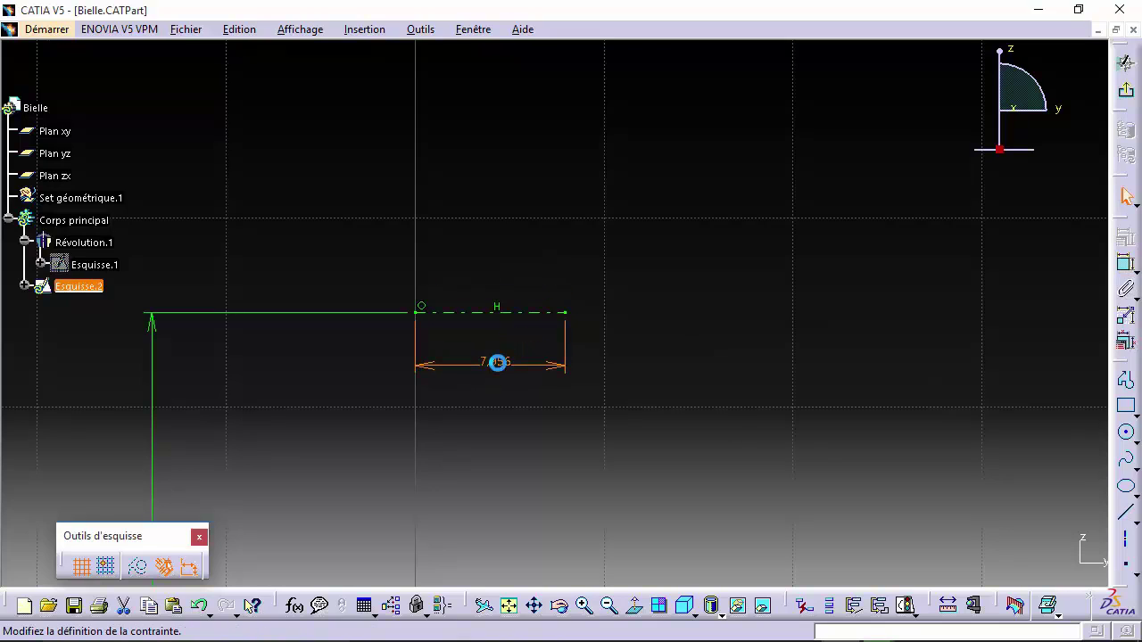
{"action": "type", "text": "4"}
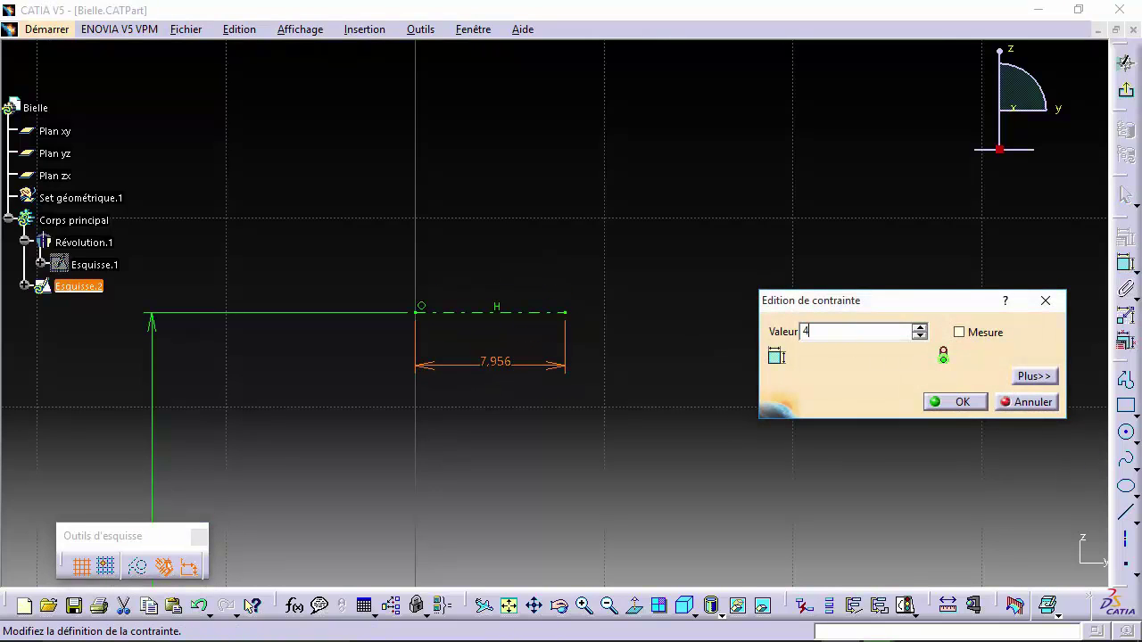
{"action": "key", "text": "Return"}
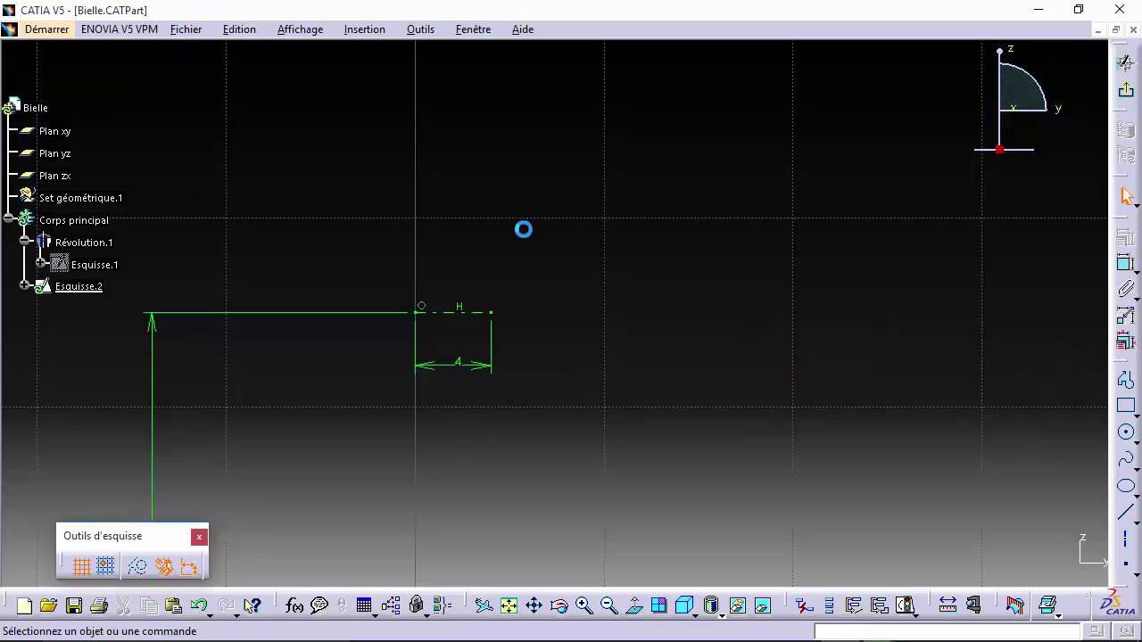
Sketch a closed five-sided profile with one sloped corner above the axis, starting on the vertical reference, about 4 mm wide and 1.7 mm high.
{"action": "mouse_move", "coordinate": [523, 229]}
{"action": "middle_mouse_down"}
{"action": "mouse_move", "coordinate": [532, 413]}
{"action": "mouse_move", "coordinate": [527, 327]}
{"action": "mouse_move", "coordinate": [490, 319]}
{"action": "middle_mouse_up"}
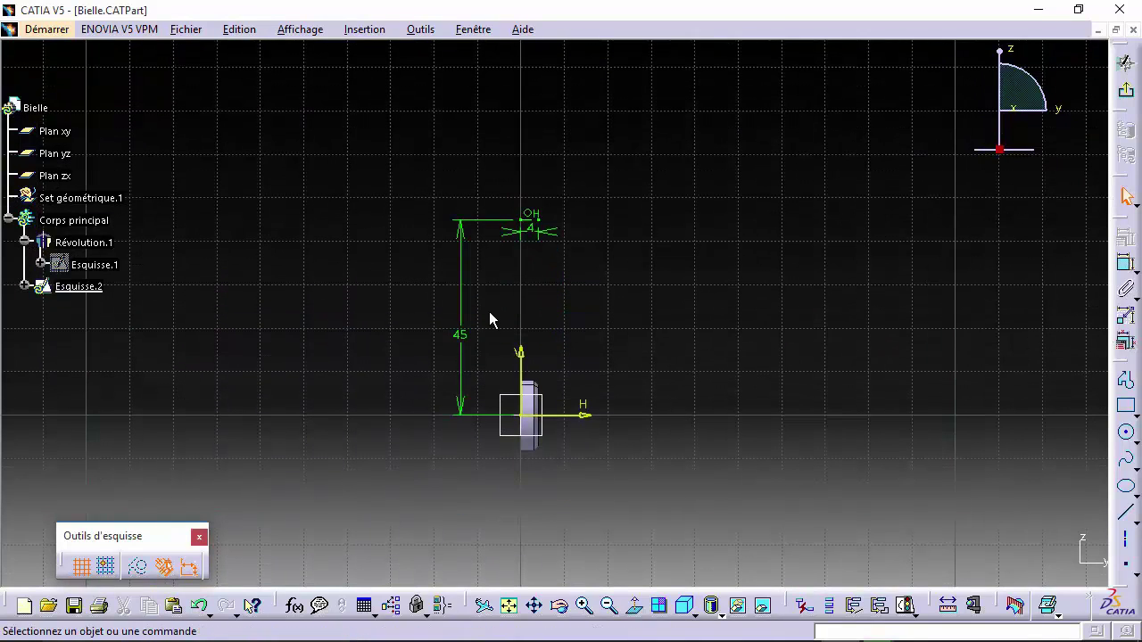
{"action": "mouse_move", "coordinate": [599, 280]}
{"action": "middle_mouse_down"}
{"action": "mouse_move", "coordinate": [612, 382]}
{"action": "mouse_move", "coordinate": [611, 178]}
{"action": "middle_mouse_up"}
{"action": "middle_click_drag", "start_coordinate": [604, 271], "coordinate": [664, 288]}
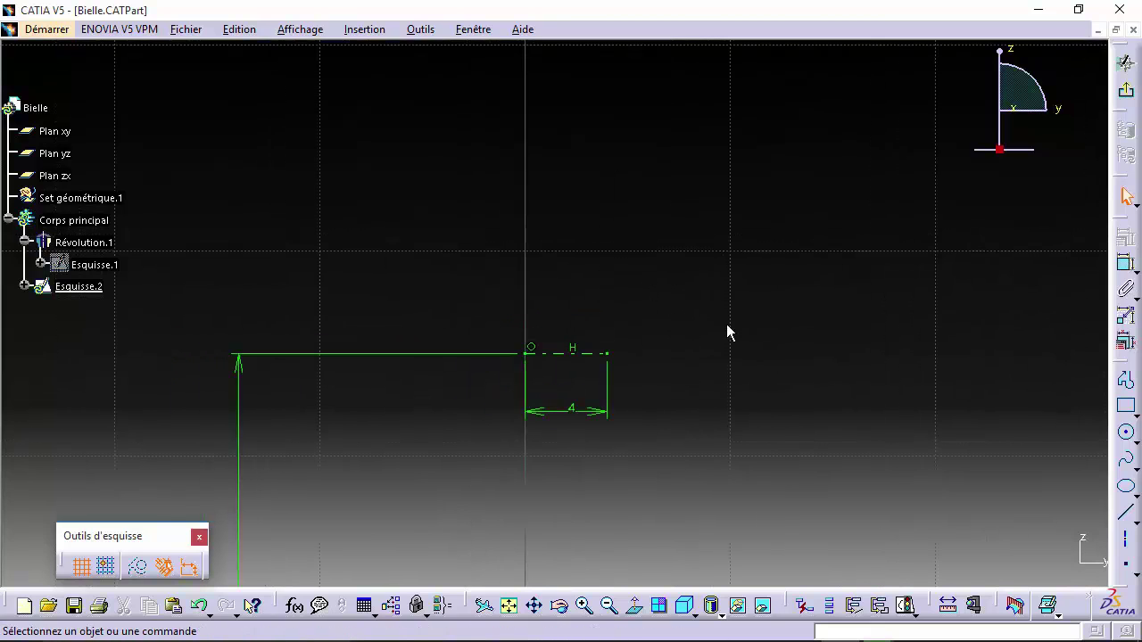
{"action": "mouse_move", "coordinate": [711, 342]}
{"action": "middle_mouse_down"}
{"action": "mouse_move", "coordinate": [729, 387]}
{"action": "mouse_move", "coordinate": [724, 297]}
{"action": "middle_mouse_up"}
{"action": "middle_click_drag", "start_coordinate": [751, 354], "coordinate": [707, 314]}
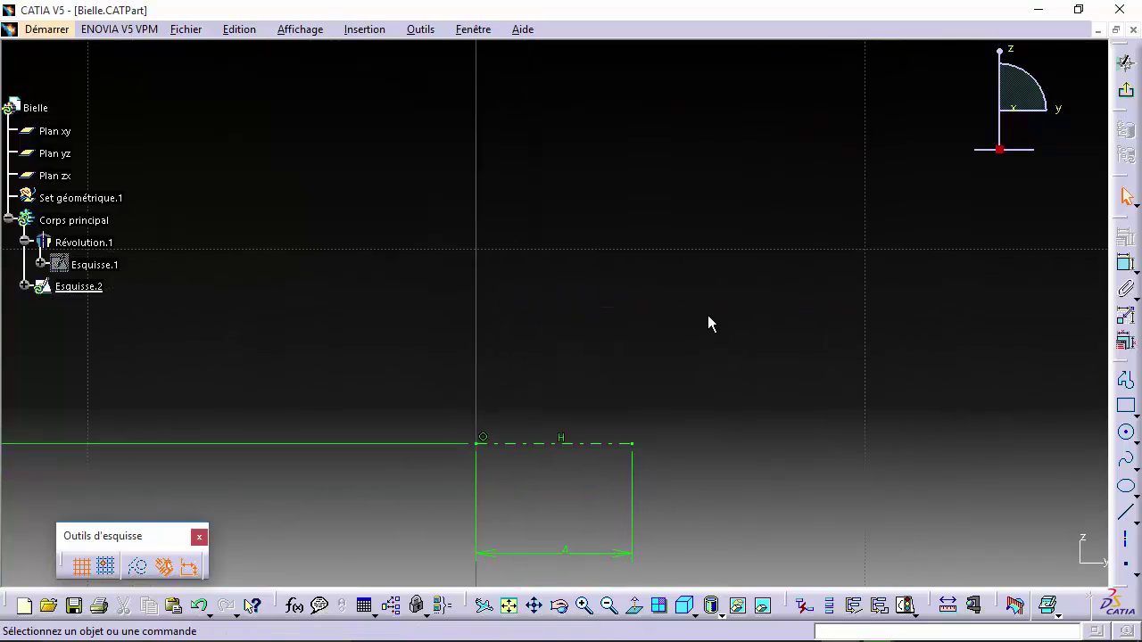
{"action": "left_click", "coordinate": [1126, 381]}
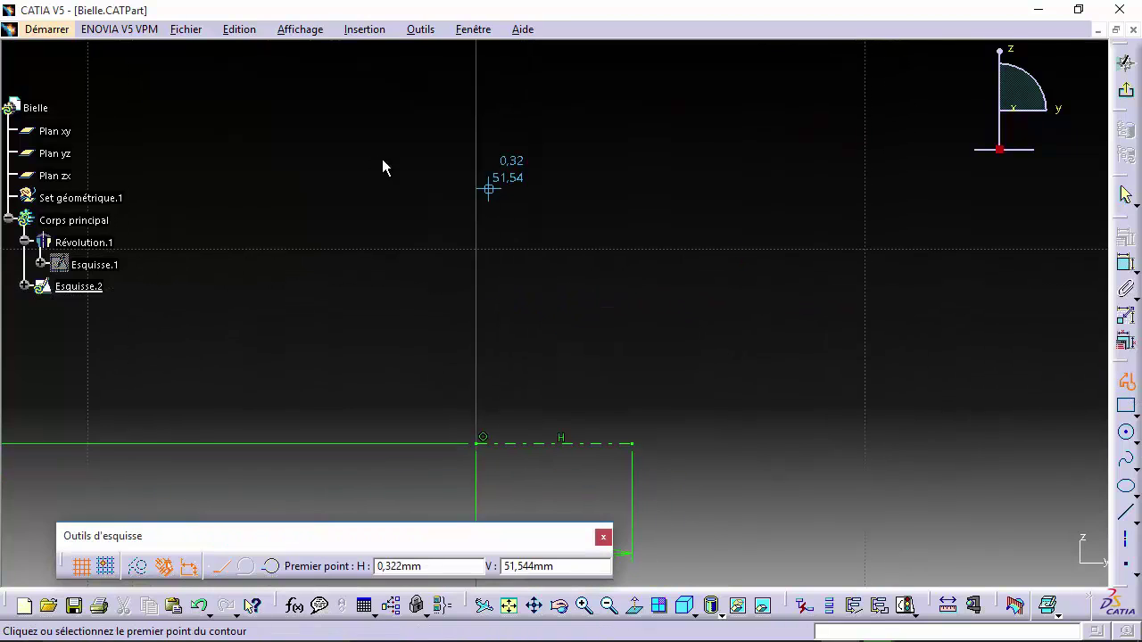
{"action": "left_click", "coordinate": [476, 176]}
{"action": "left_click", "coordinate": [476, 111]}
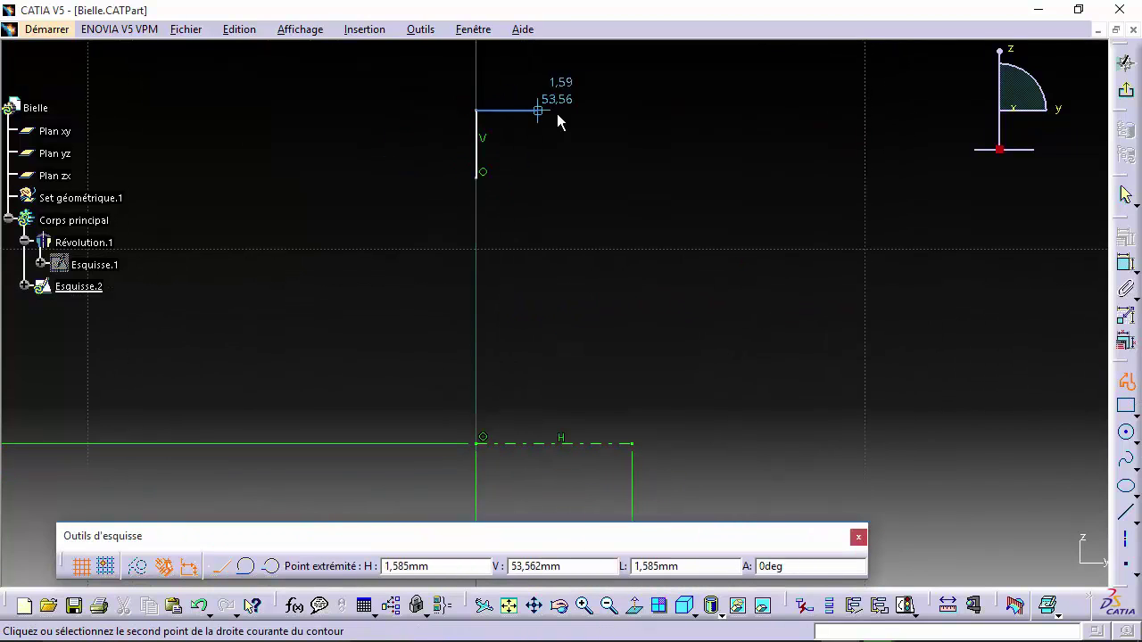
{"action": "left_click", "coordinate": [559, 112]}
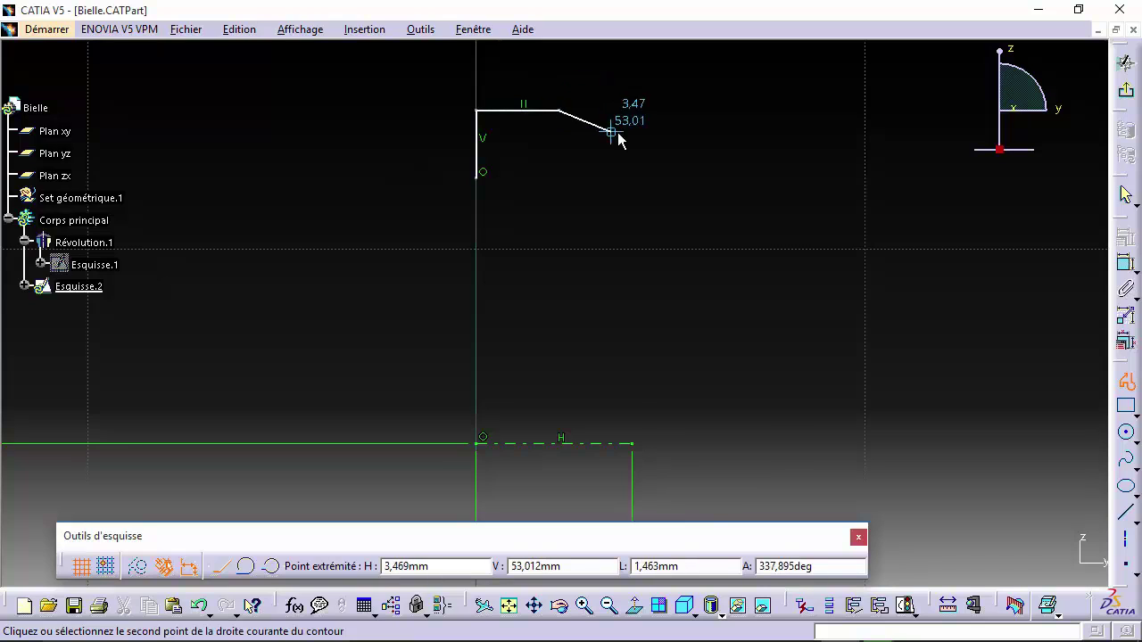
{"action": "left_click", "coordinate": [632, 140]}
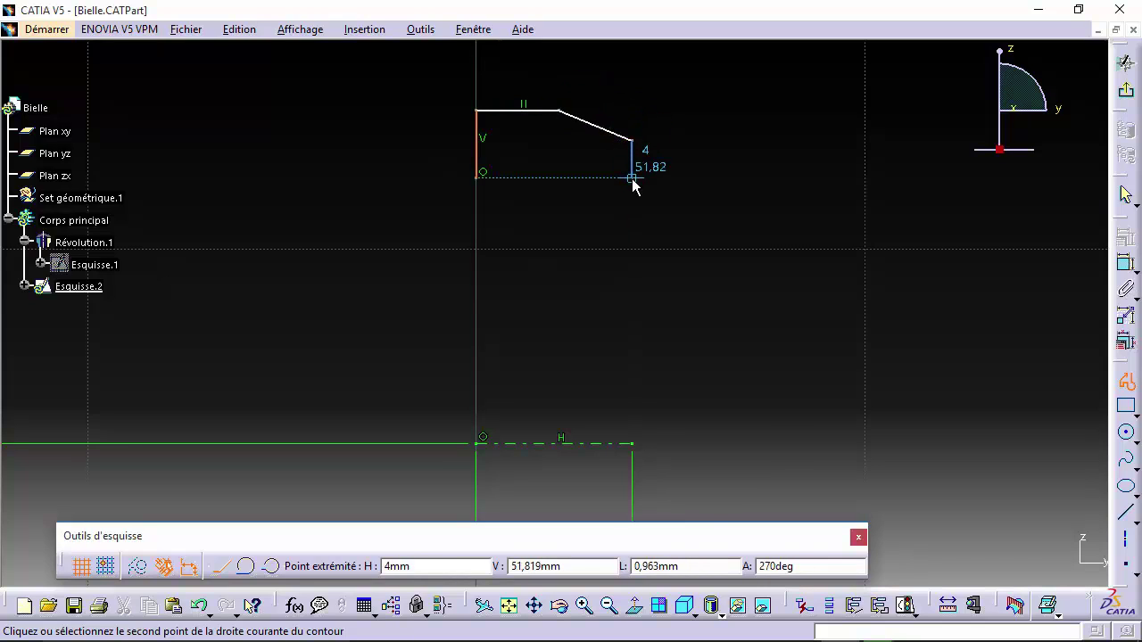
{"action": "left_click", "coordinate": [629, 178]}
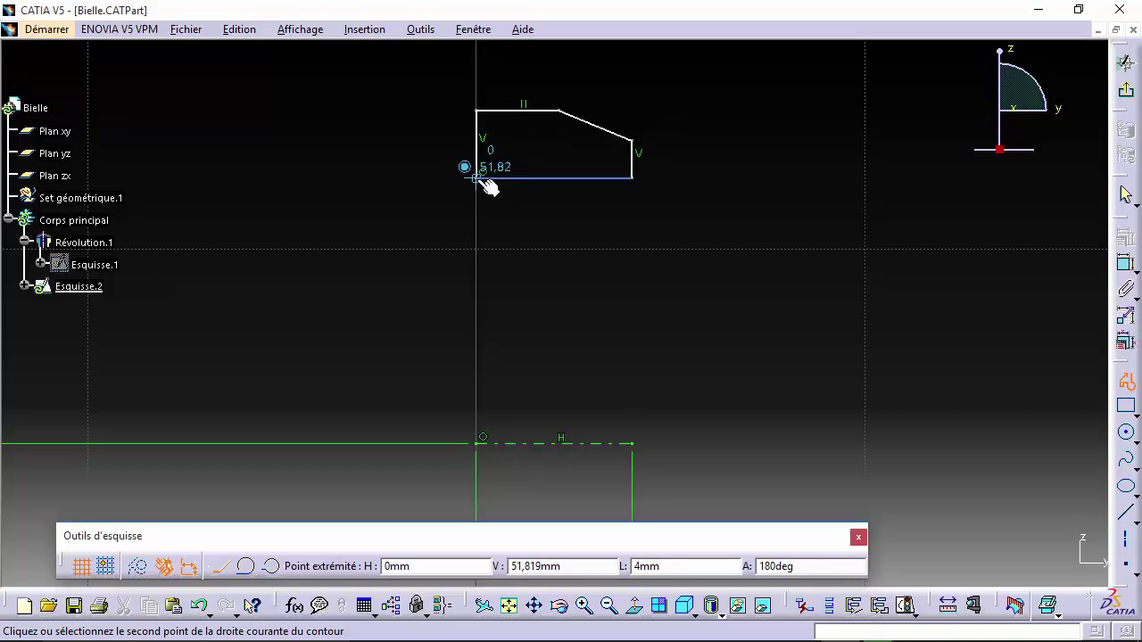
{"action": "left_click", "coordinate": [476, 177]}
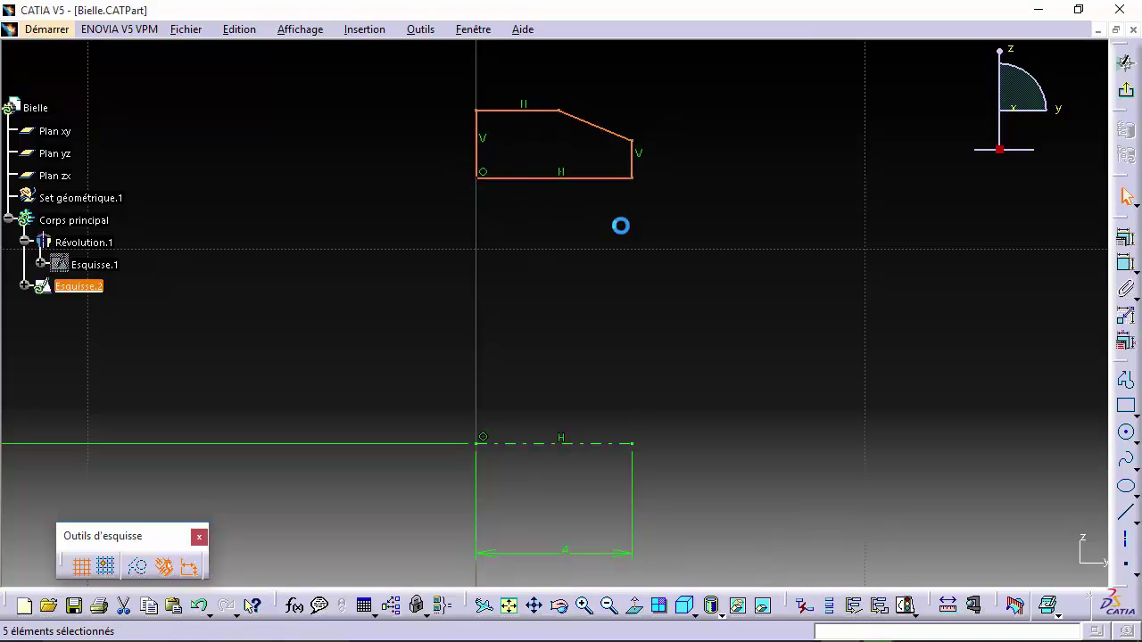
{"action": "left_click", "coordinate": [938, 246]}
Dimension the profile's short vertical side and set it to 1 mm.
{"action": "left_click", "coordinate": [1125, 263]}
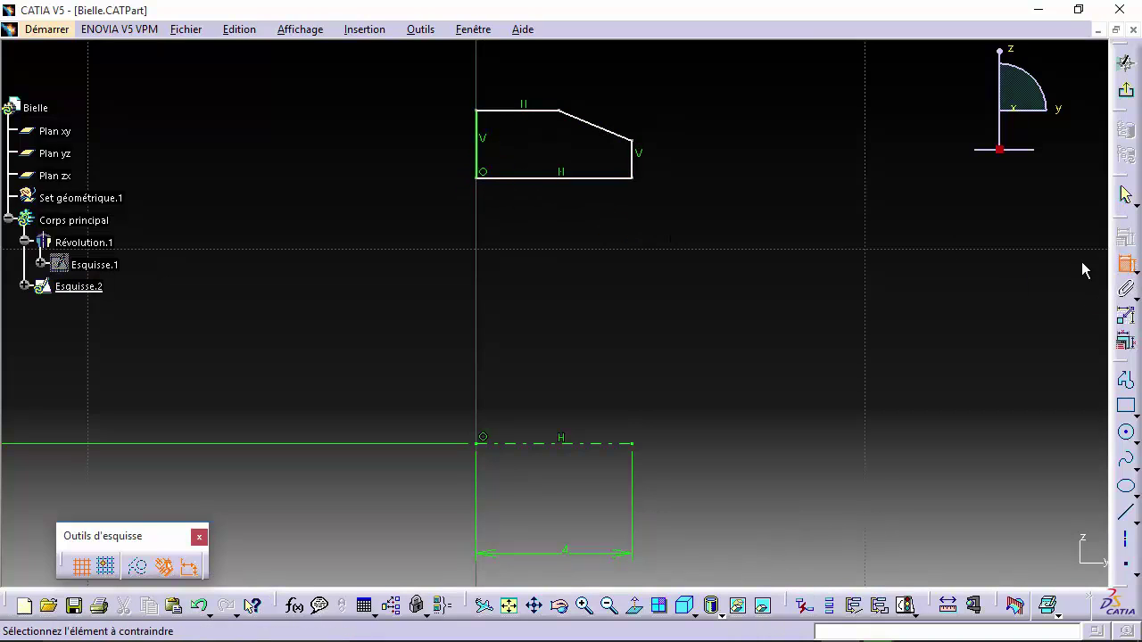
{"action": "left_click", "coordinate": [632, 159]}
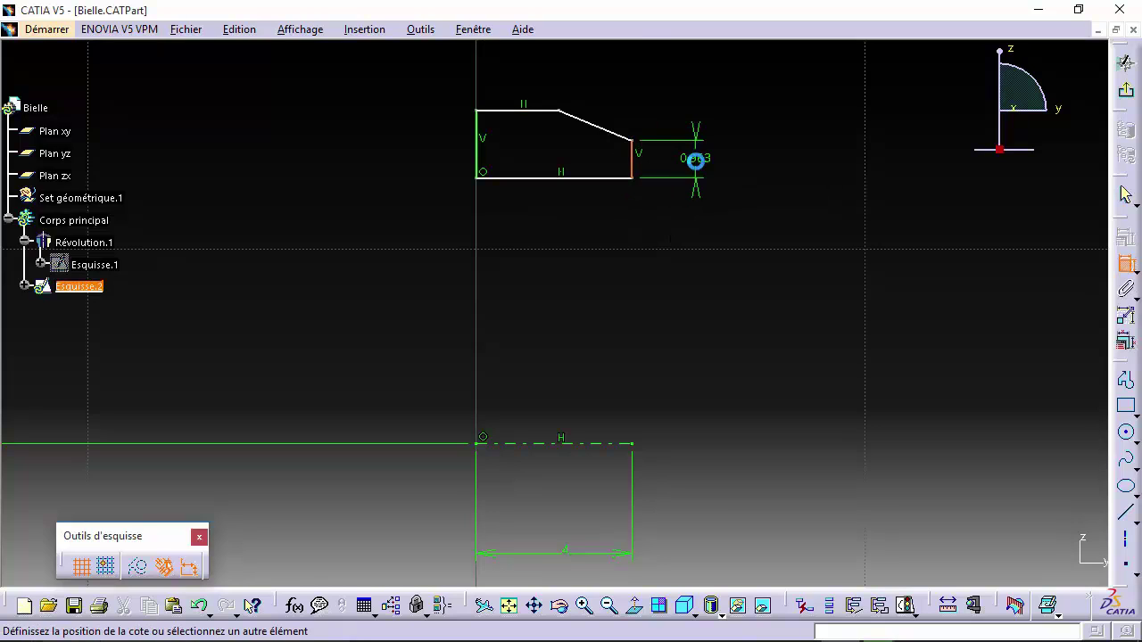
{"action": "left_click", "coordinate": [695, 159]}
{"action": "double_click", "coordinate": [699, 159]}
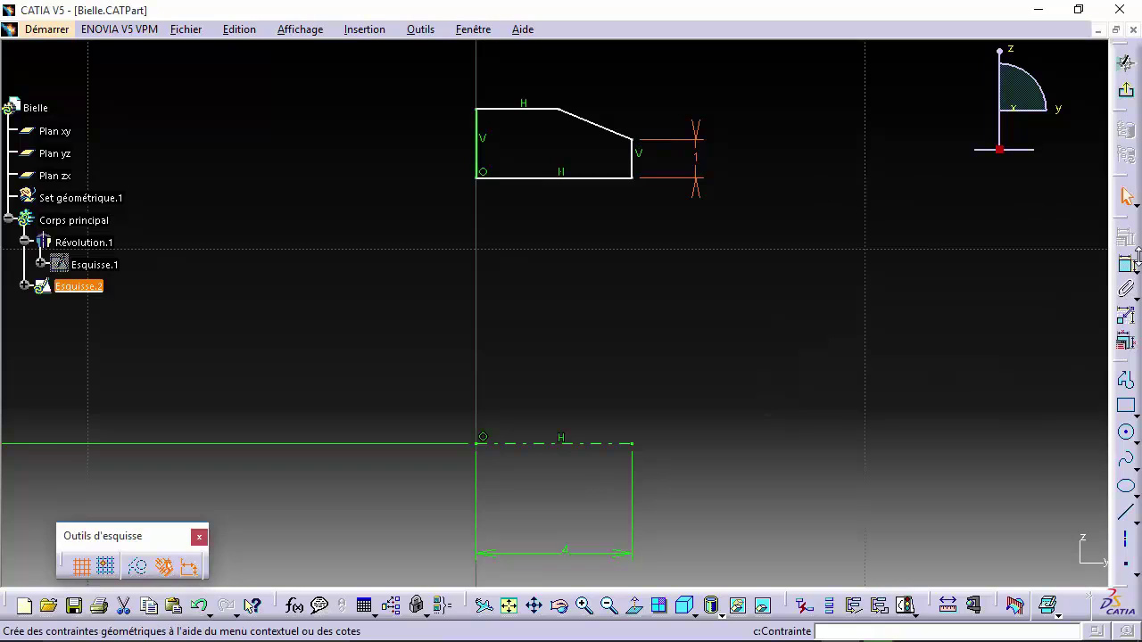
Dimension the sloped edge of the profile in the horizontal measuring direction and set it to 2 mm.
{"action": "left_click", "coordinate": [1126, 266]}
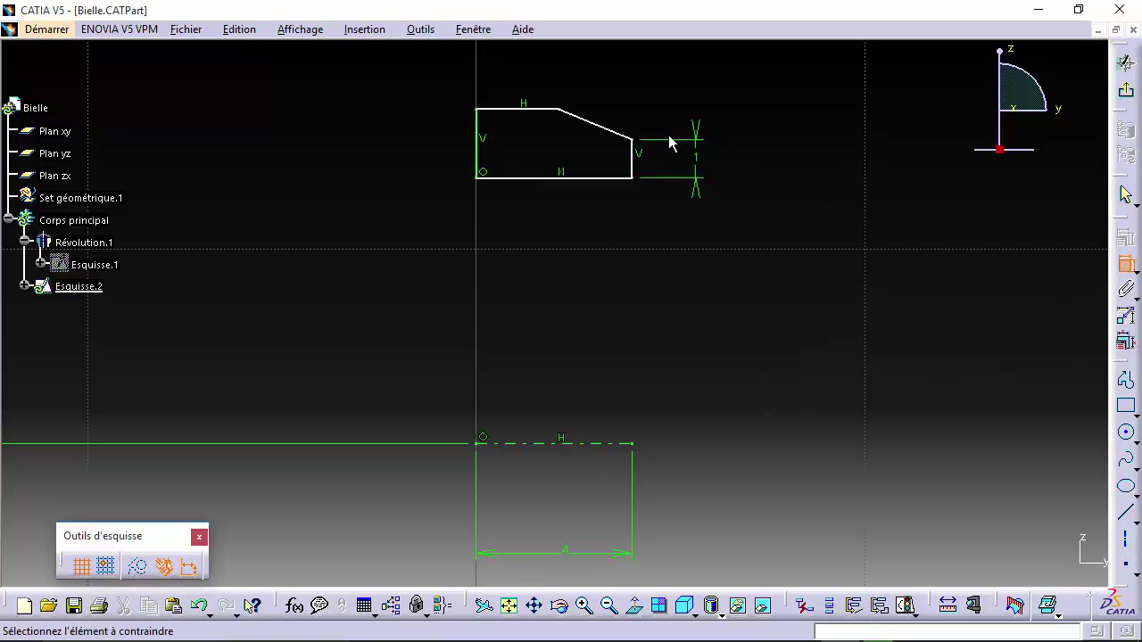
{"action": "left_click", "coordinate": [600, 130]}
{"action": "right_click", "coordinate": [591, 79]}
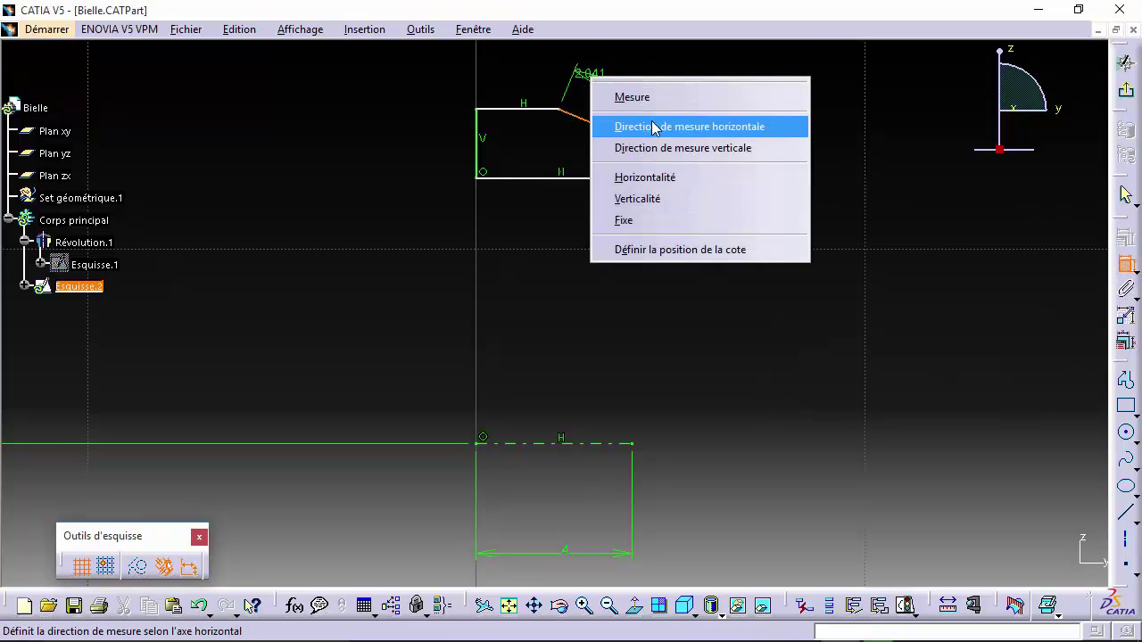
{"action": "left_click", "coordinate": [658, 125]}
{"action": "double_click", "coordinate": [597, 66]}
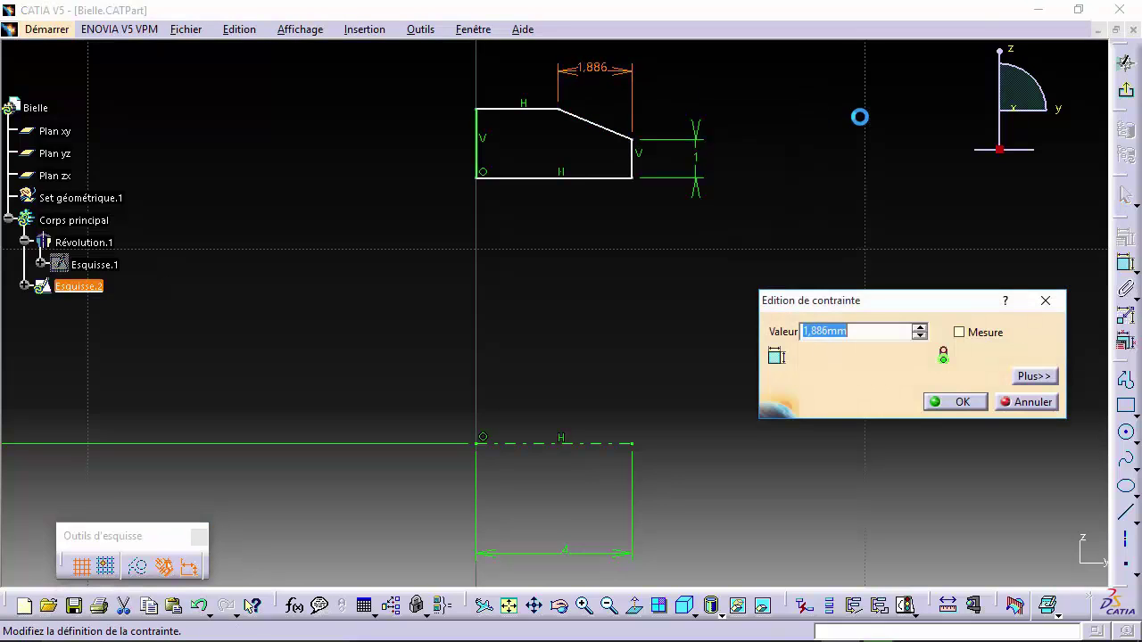
{"action": "type", "text": "2"}
{"action": "key", "text": "Return"}
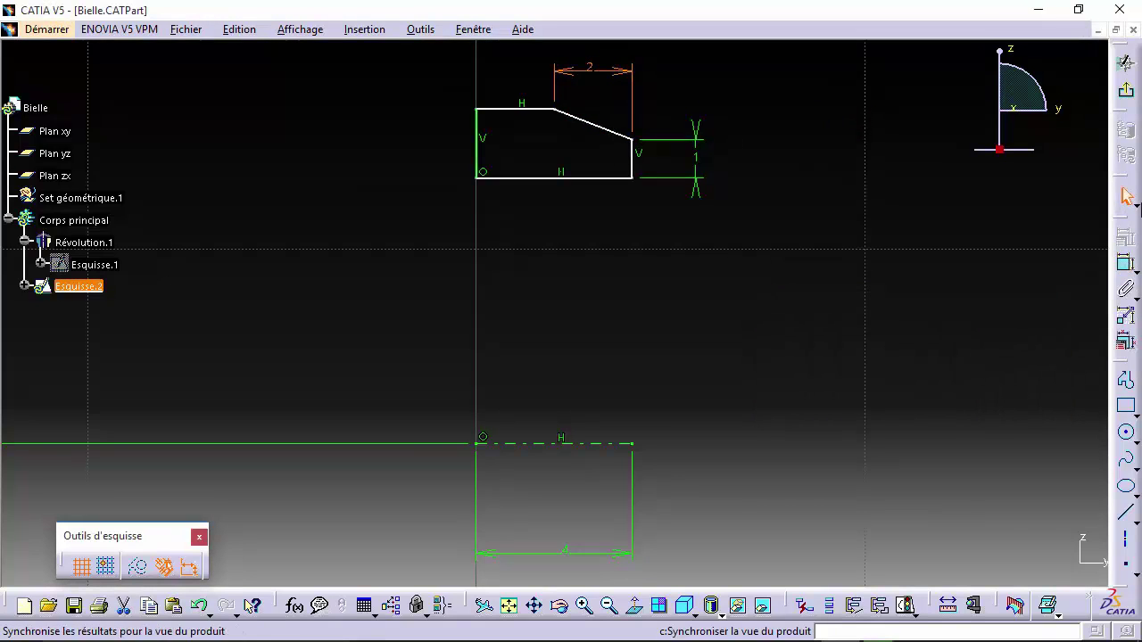
Dimension the height between the profile's upper and lower horizontal edges and set it to 2 mm.
{"action": "left_click", "coordinate": [520, 108]}
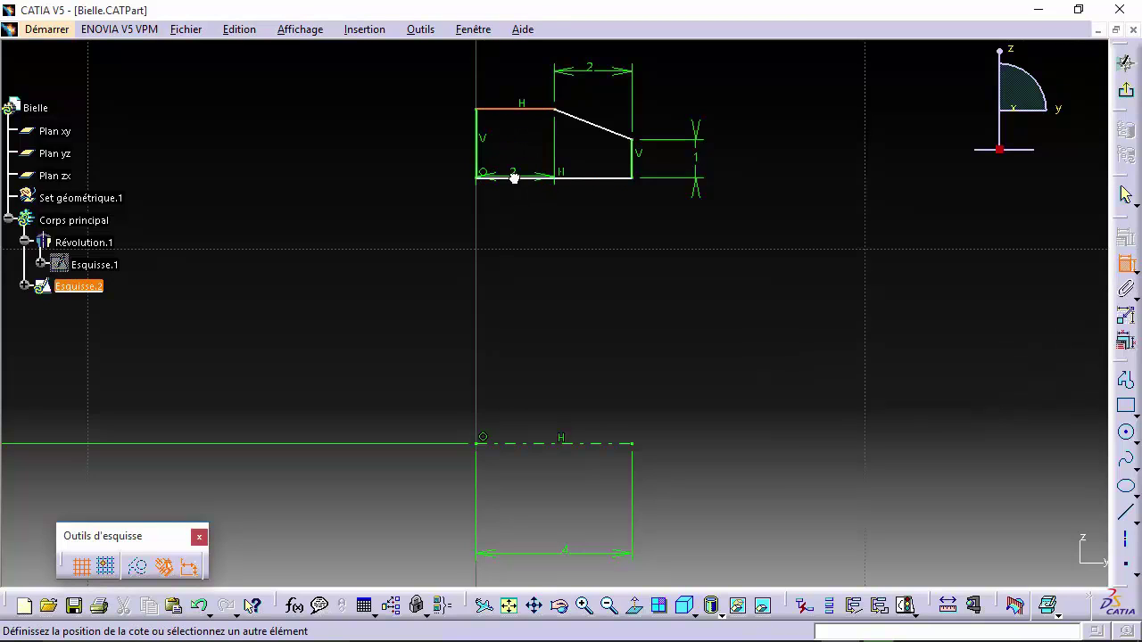
{"action": "double_click", "coordinate": [422, 133]}
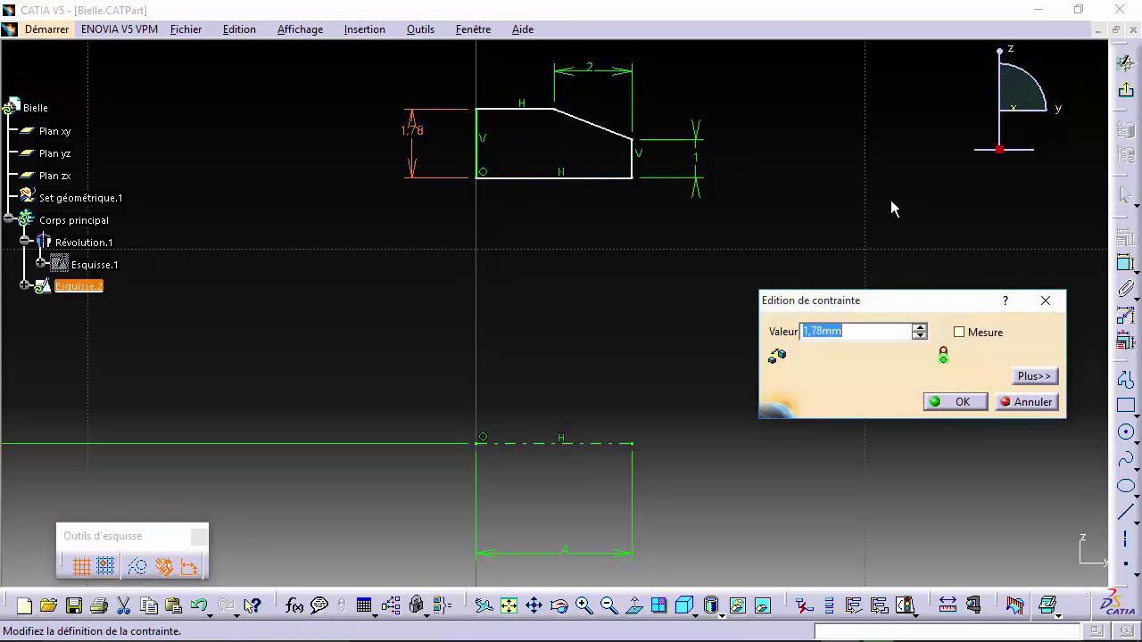
{"action": "key", "text": "BackSpace"}
{"action": "key", "text": "Return"}
{"action": "left_click", "coordinate": [914, 211]}
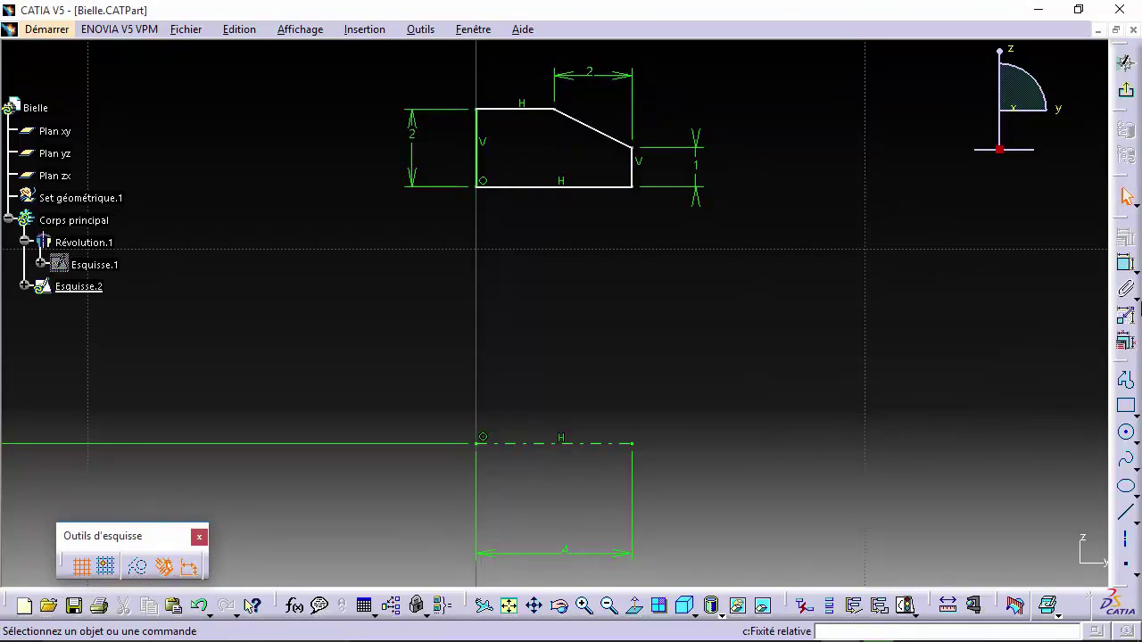
Dimension the distance from the profile's upper edge to the axis line and set it to 6 mm.
{"action": "left_click", "coordinate": [1123, 268]}
{"action": "left_click", "coordinate": [517, 108]}
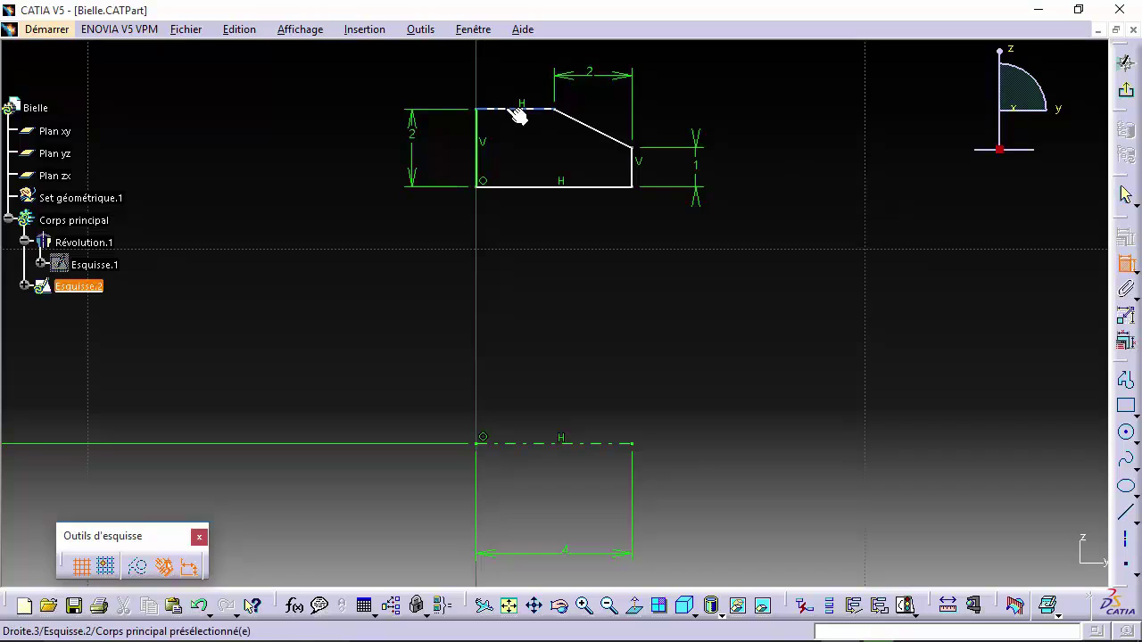
{"action": "left_click", "coordinate": [506, 417]}
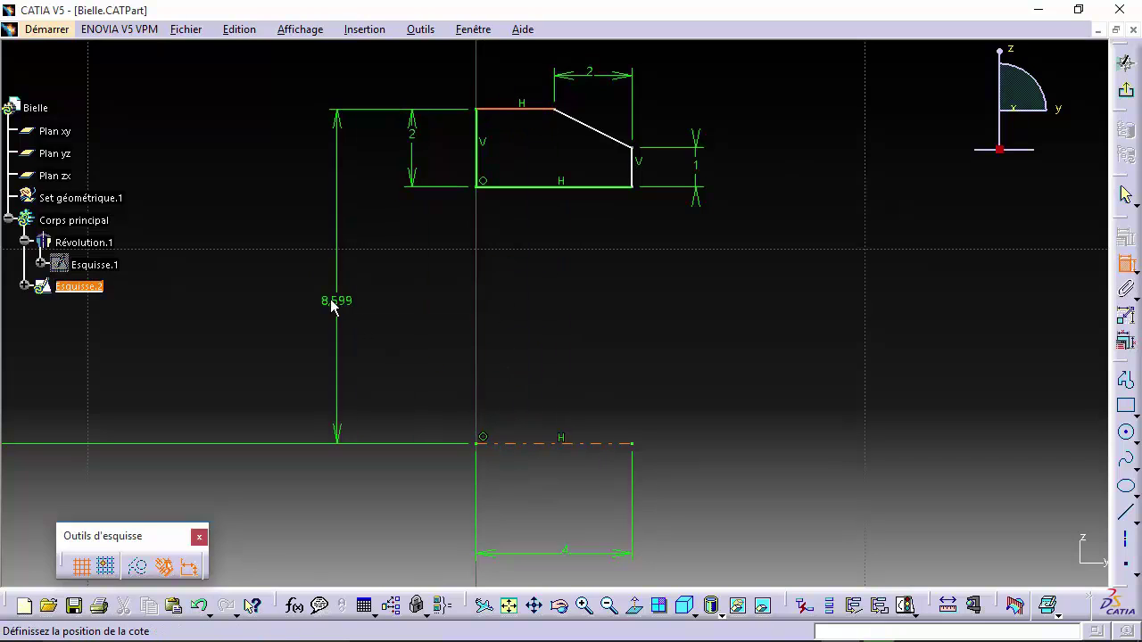
{"action": "double_click", "coordinate": [331, 296]}
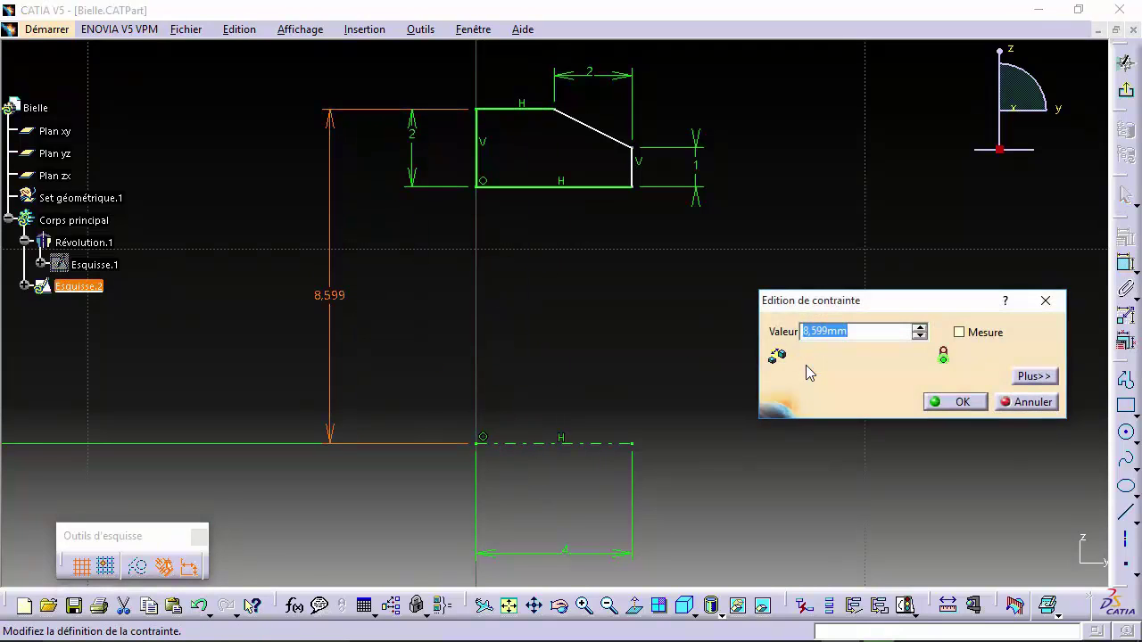
{"action": "key", "text": "Return"}
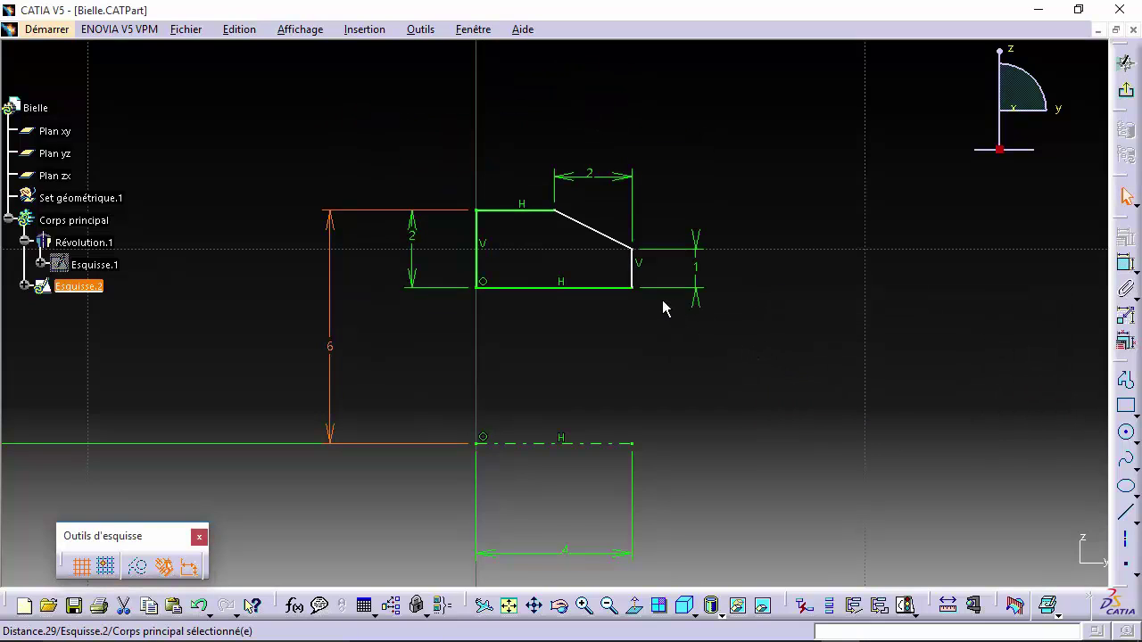
Make the axis line's free endpoint coincident with the profile's short vertical side.
{"action": "left_click", "coordinate": [634, 267]}
{"action": "left_click", "coordinate": [634, 444], "text": "ctrl"}
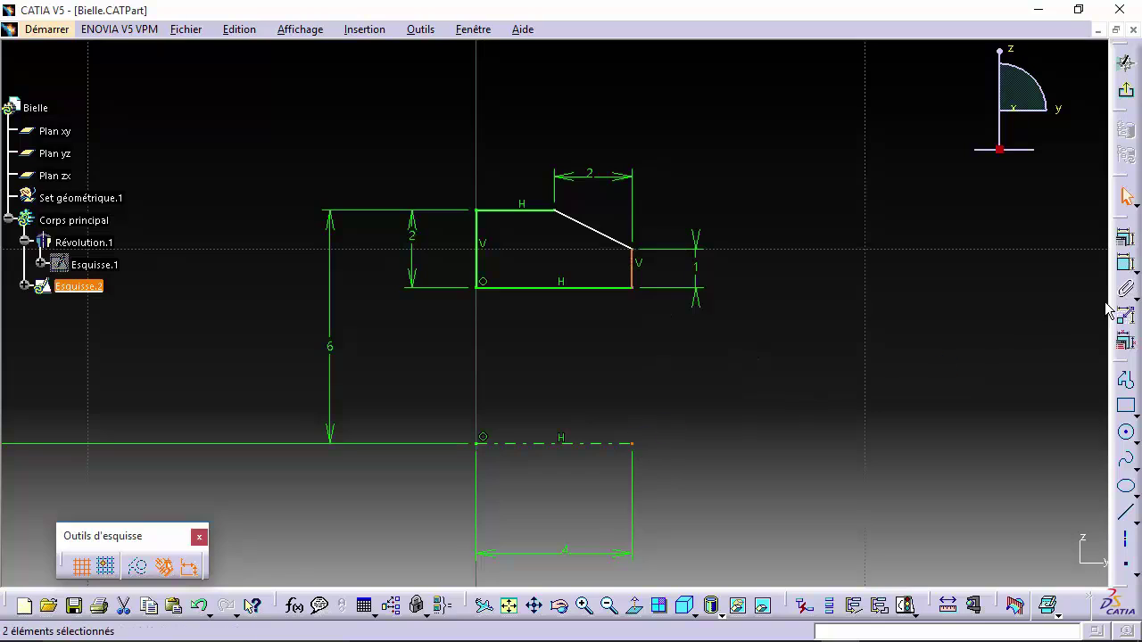
{"action": "left_click", "coordinate": [1125, 236]}
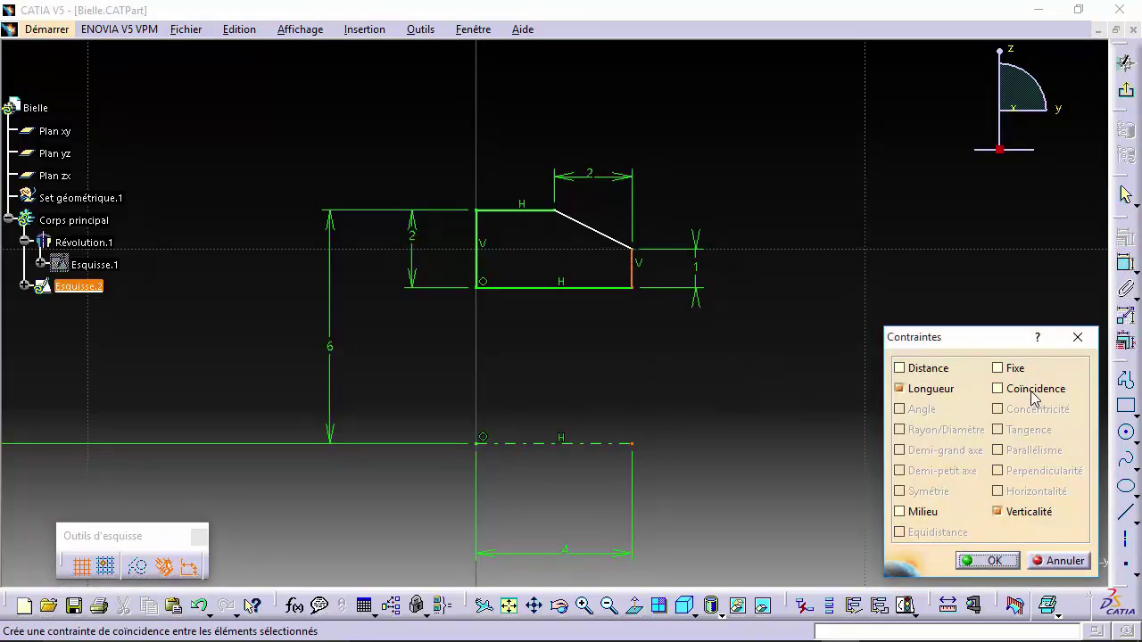
{"action": "left_click", "coordinate": [988, 560]}
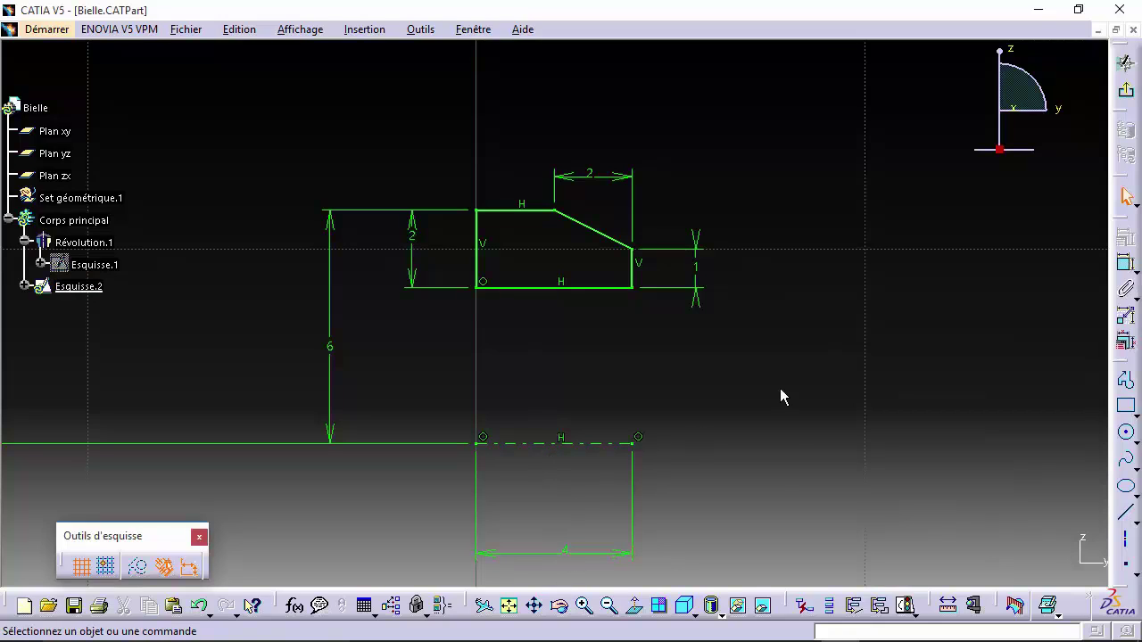
Finish the profile sketch and revolve it 360 degrees about its sketch axis.
{"action": "left_click", "coordinate": [1125, 98]}
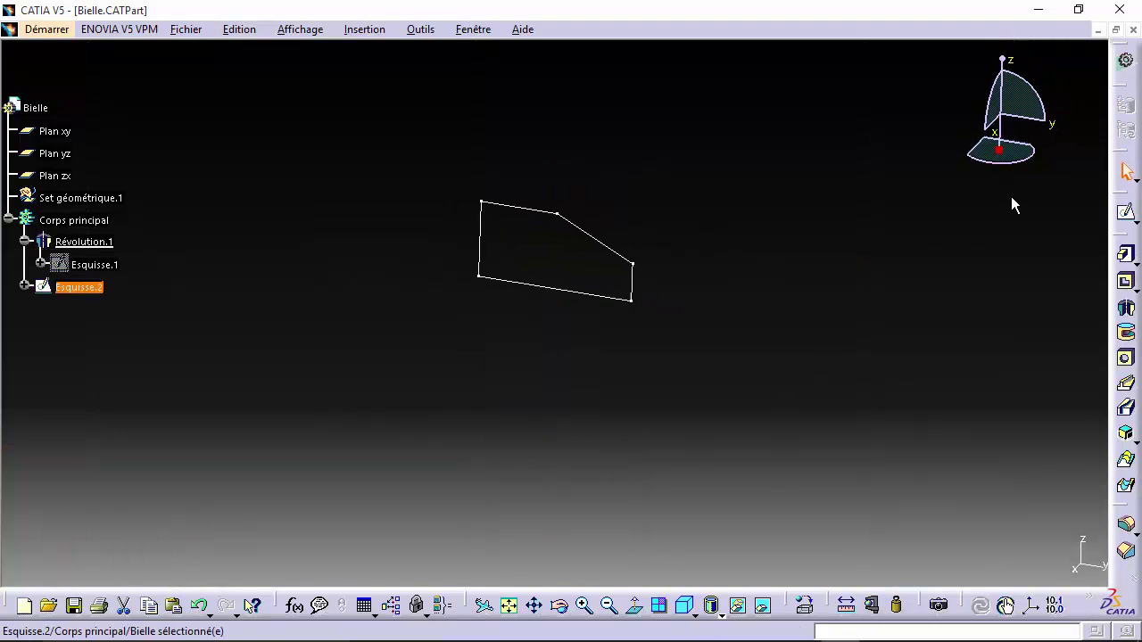
{"action": "left_click", "coordinate": [1126, 308]}
{"action": "left_click", "coordinate": [914, 566]}
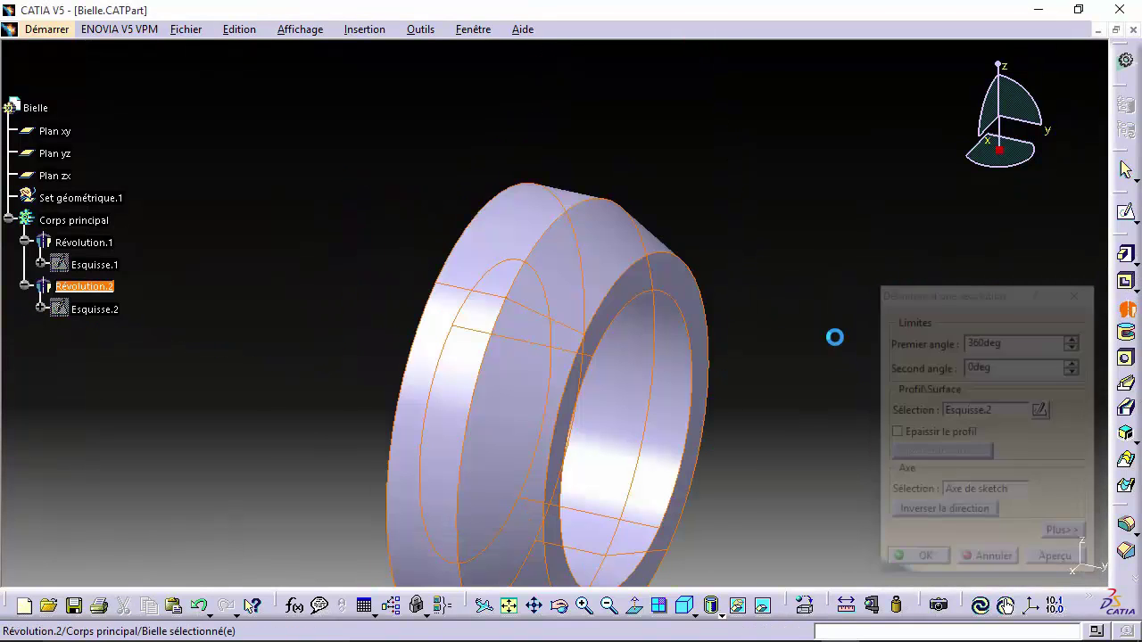
Examine both revolved rings from several directions, comparing the outer edges where their chamfers begin and the gap between them.
{"action": "middle_click_drag", "start_coordinate": [619, 224], "coordinate": [588, 516], "text": "ctrl"}
{"action": "middle_click_drag", "start_coordinate": [660, 318], "coordinate": [718, 193]}
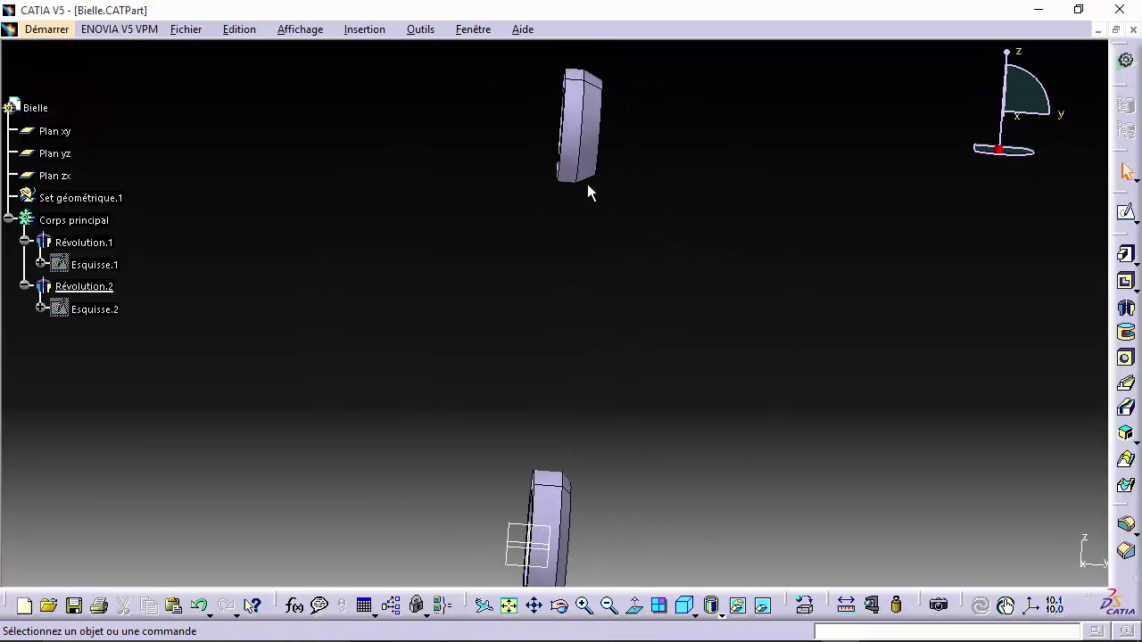
{"action": "left_click", "coordinate": [585, 183]}
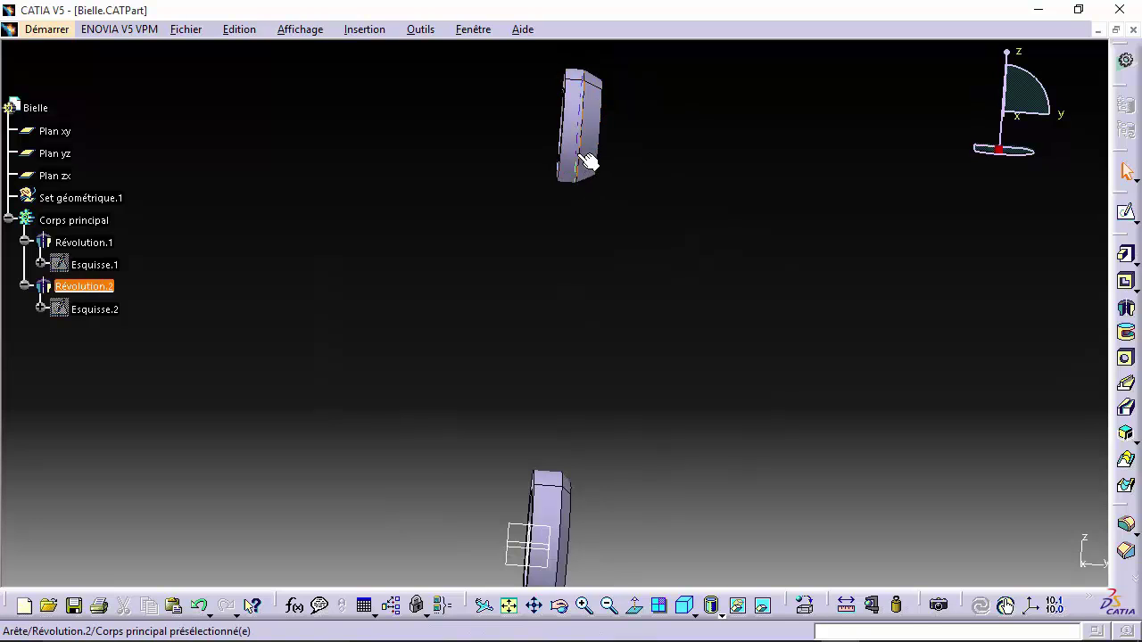
{"action": "left_click", "coordinate": [579, 194]}
{"action": "middle_click_drag", "start_coordinate": [579, 194], "coordinate": [579, 442]}
{"action": "left_click", "coordinate": [539, 183]}
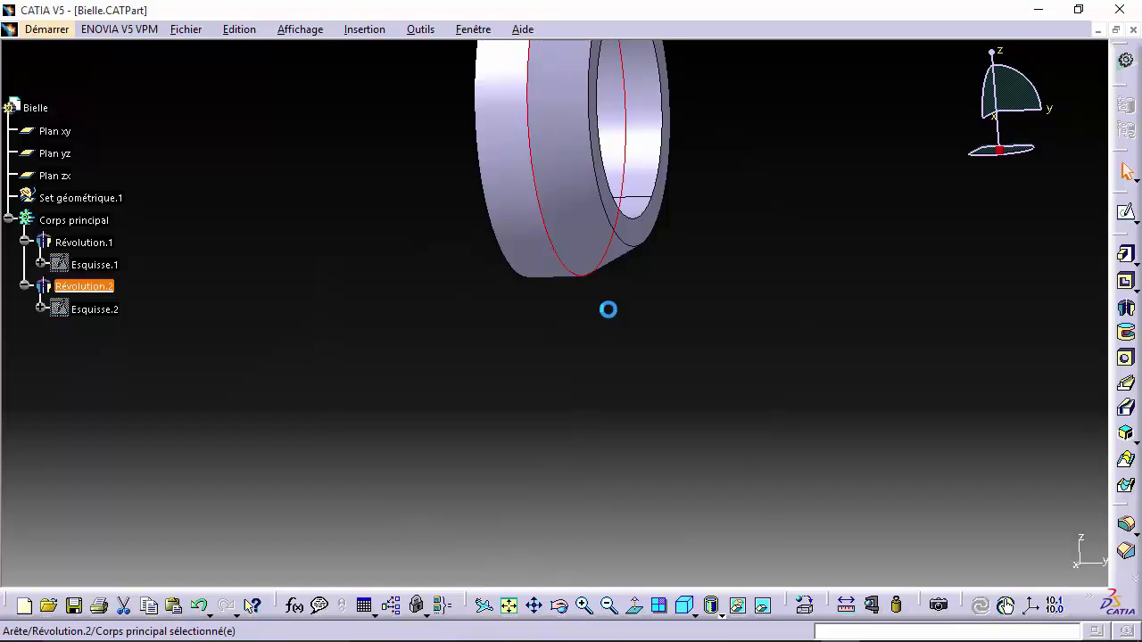
{"action": "middle_click_drag", "start_coordinate": [607, 308], "coordinate": [618, 401]}
{"action": "middle_click_drag", "start_coordinate": [601, 142], "coordinate": [617, 47]}
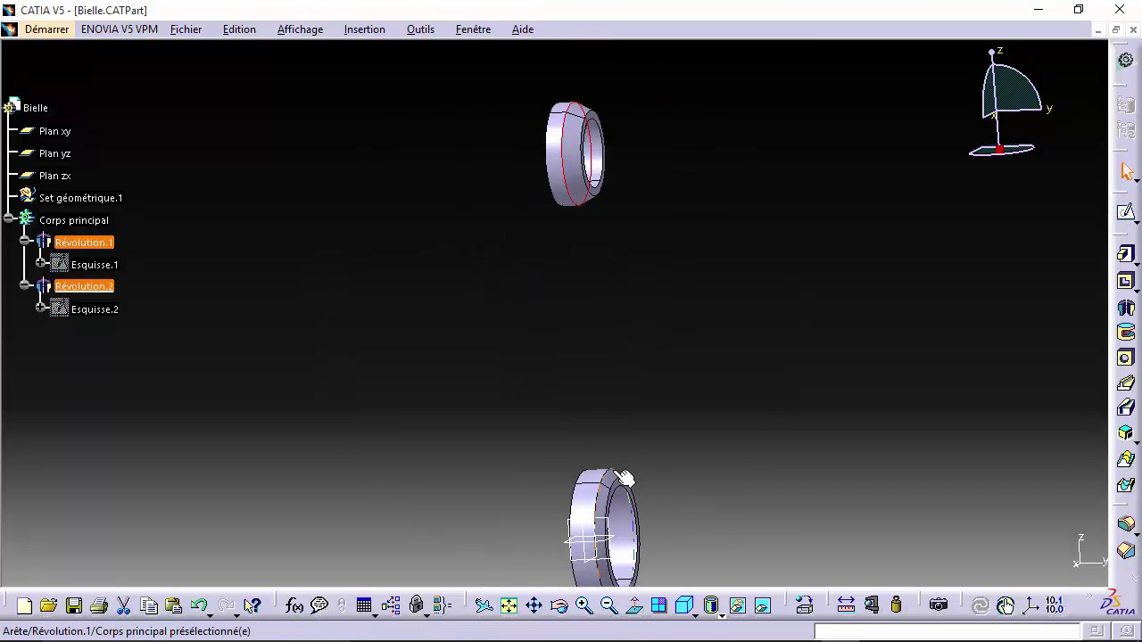
{"action": "left_click", "coordinate": [728, 437]}
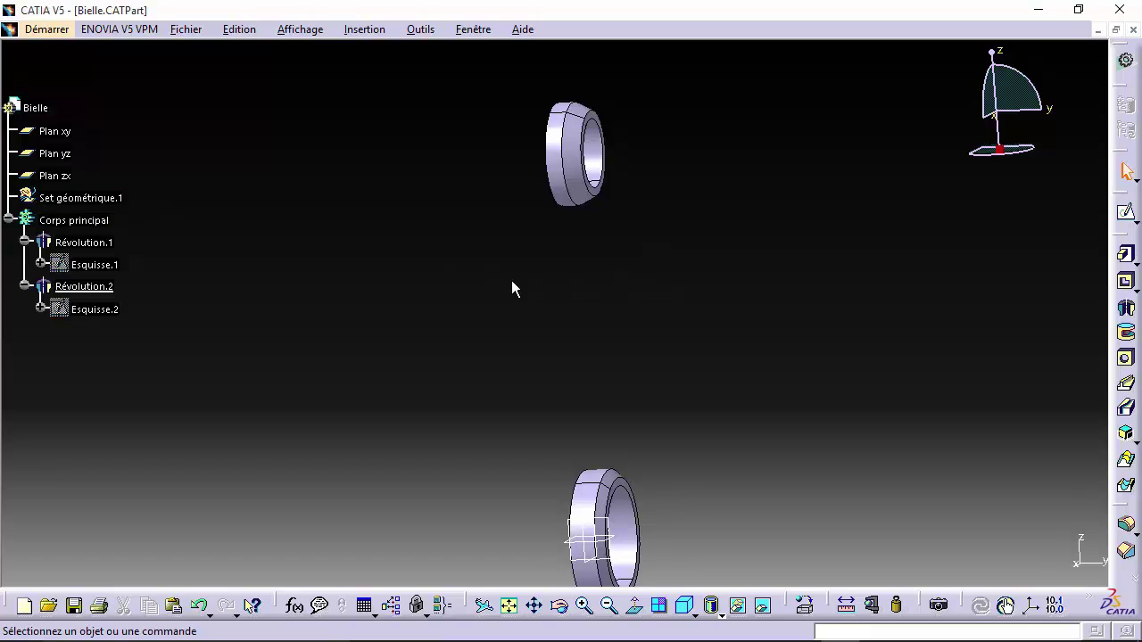
{"action": "middle_click_drag", "start_coordinate": [612, 369], "coordinate": [522, 262]}
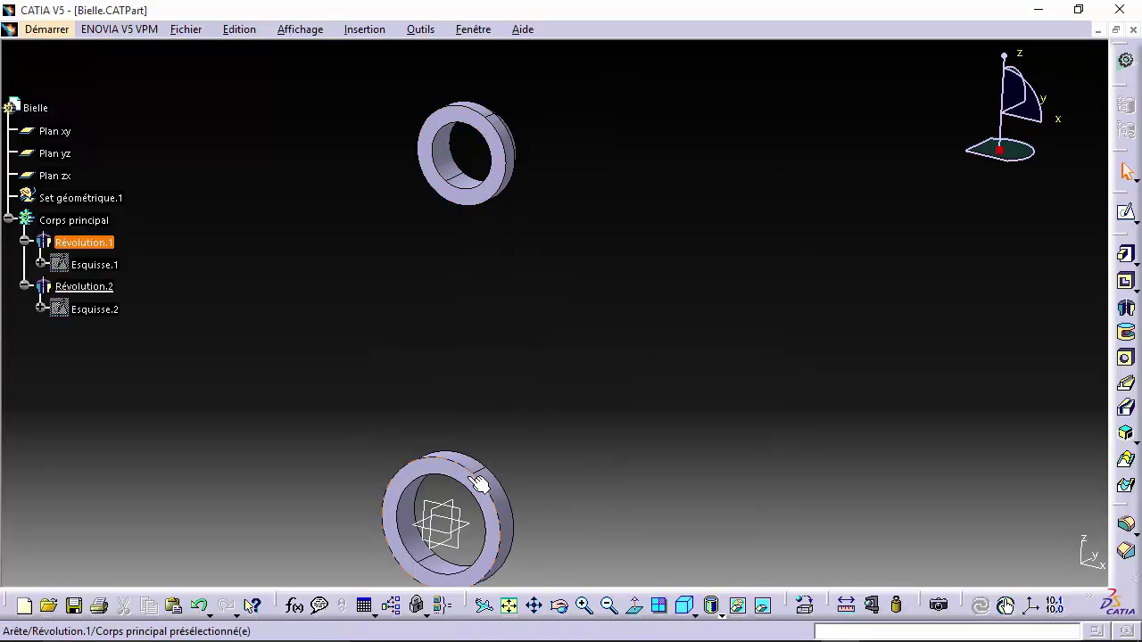
{"action": "middle_click_drag", "start_coordinate": [479, 480], "coordinate": [596, 325]}
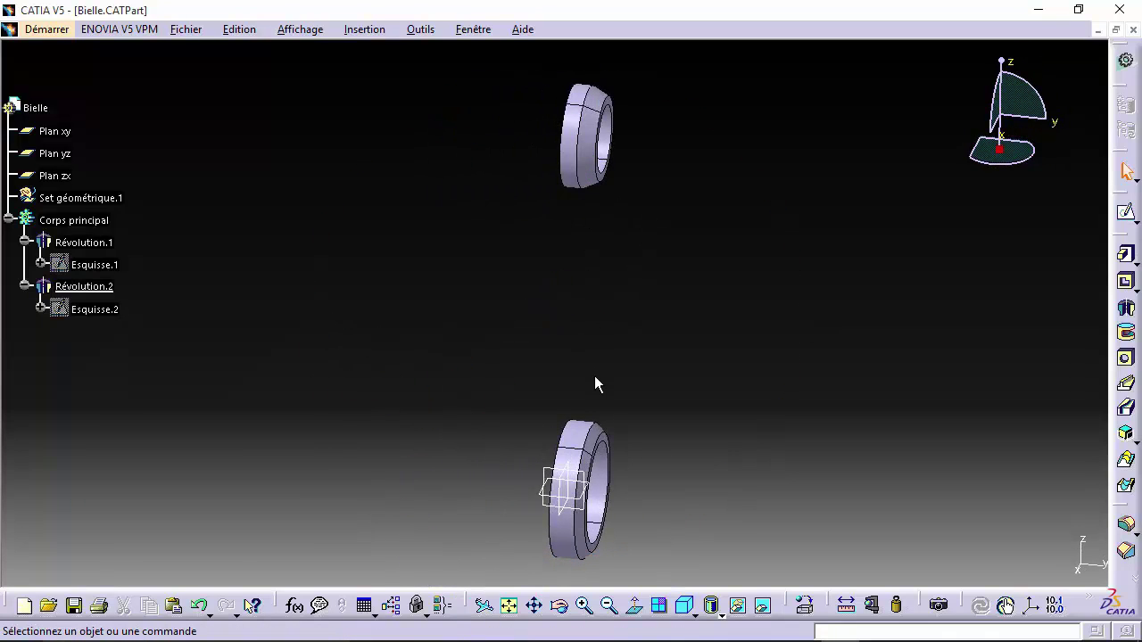
{"action": "middle_click_drag", "start_coordinate": [596, 389], "coordinate": [578, 482]}
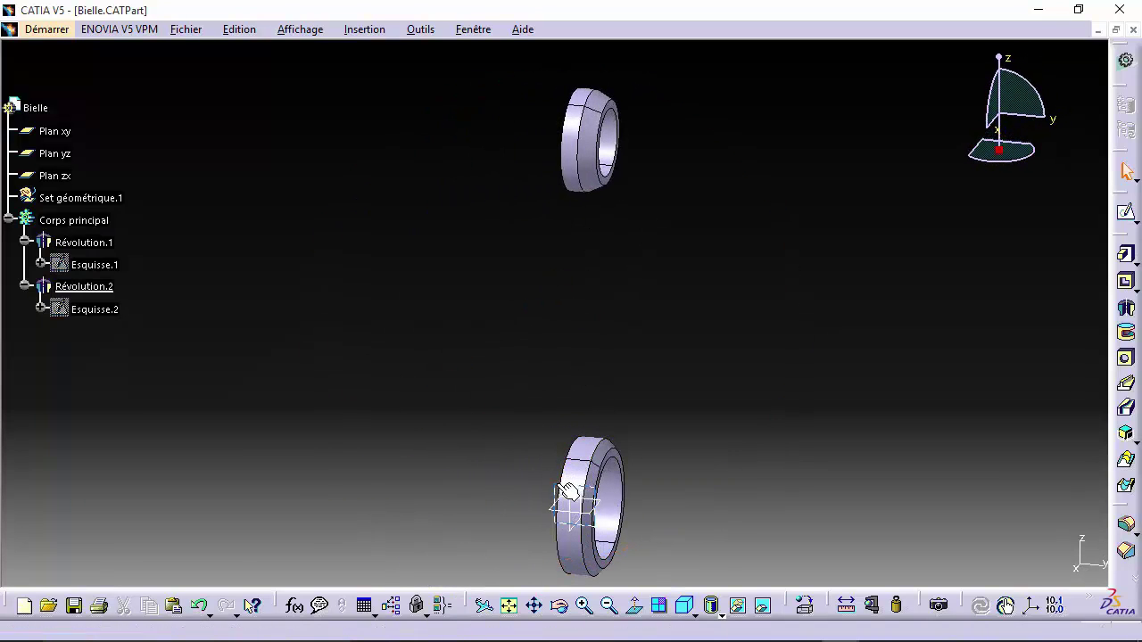
Make Set géométrique.1 the active work object and switch to the Generative Shape Design workbench.
{"action": "left_click", "coordinate": [56, 191]}
{"action": "right_click", "coordinate": [66, 201]}
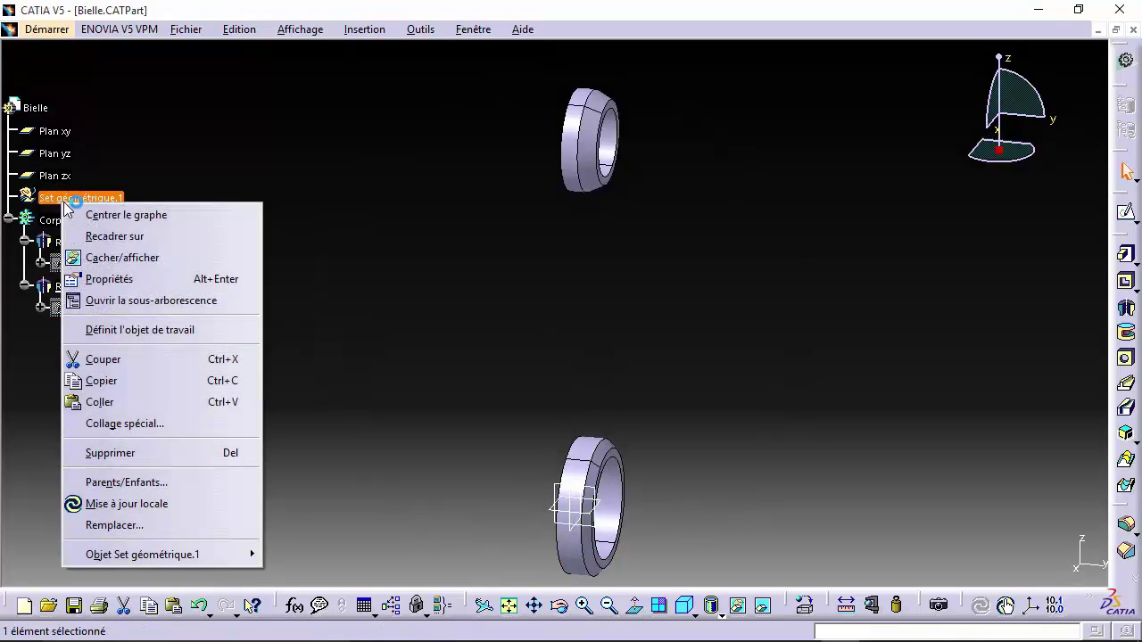
{"action": "left_click", "coordinate": [138, 330]}
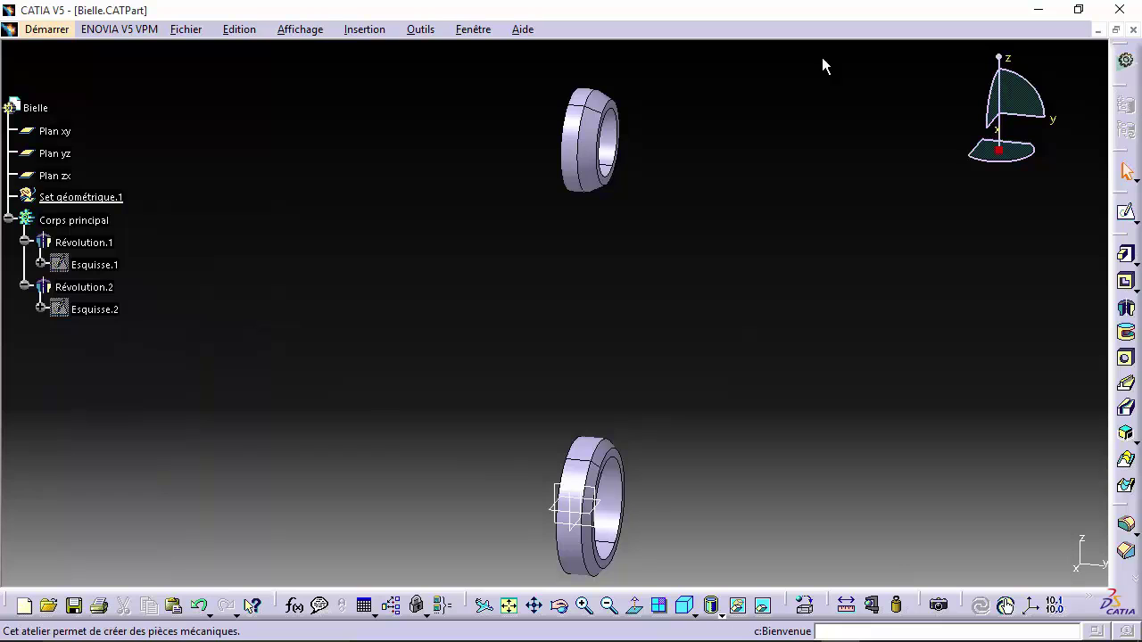
{"action": "left_click", "coordinate": [47, 29]}
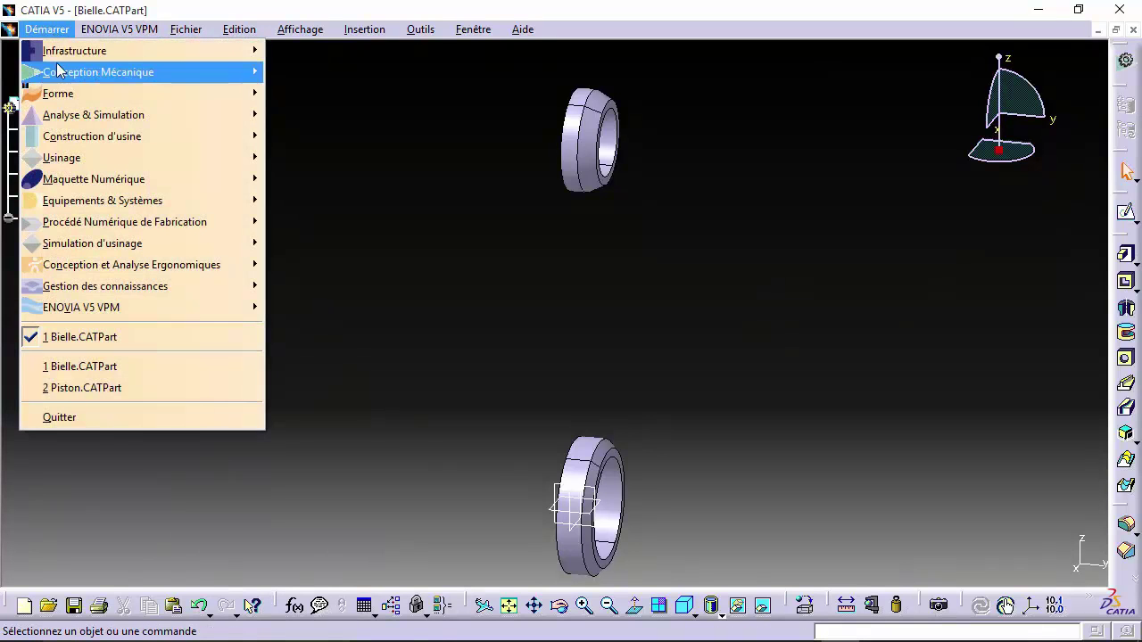
{"action": "mouse_move", "coordinate": [55, 98]}
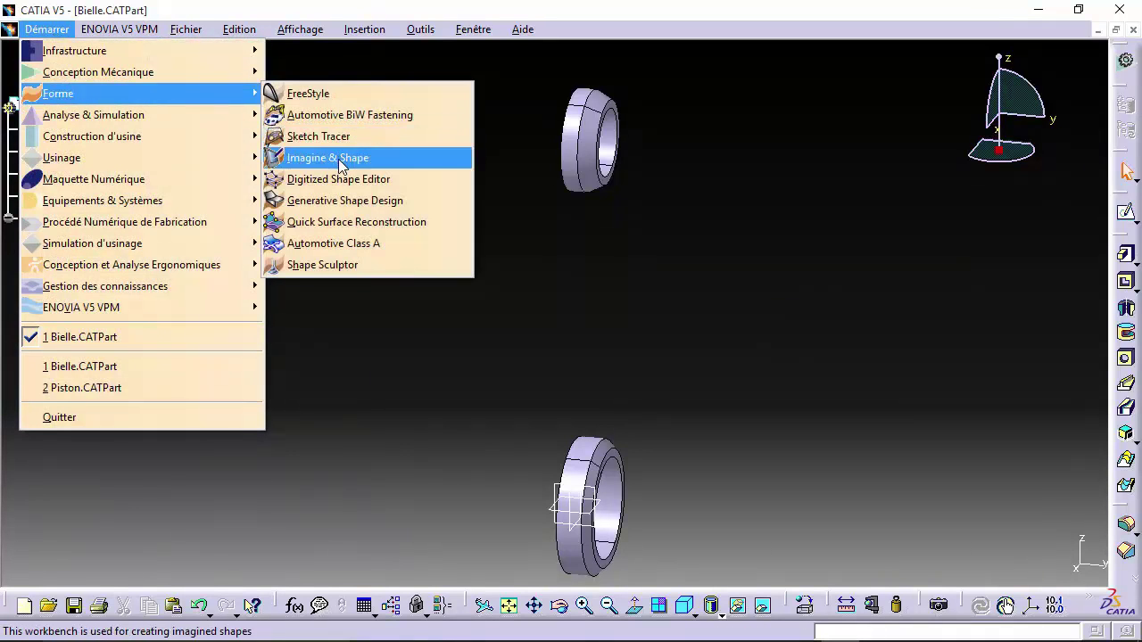
{"action": "left_click", "coordinate": [332, 200]}
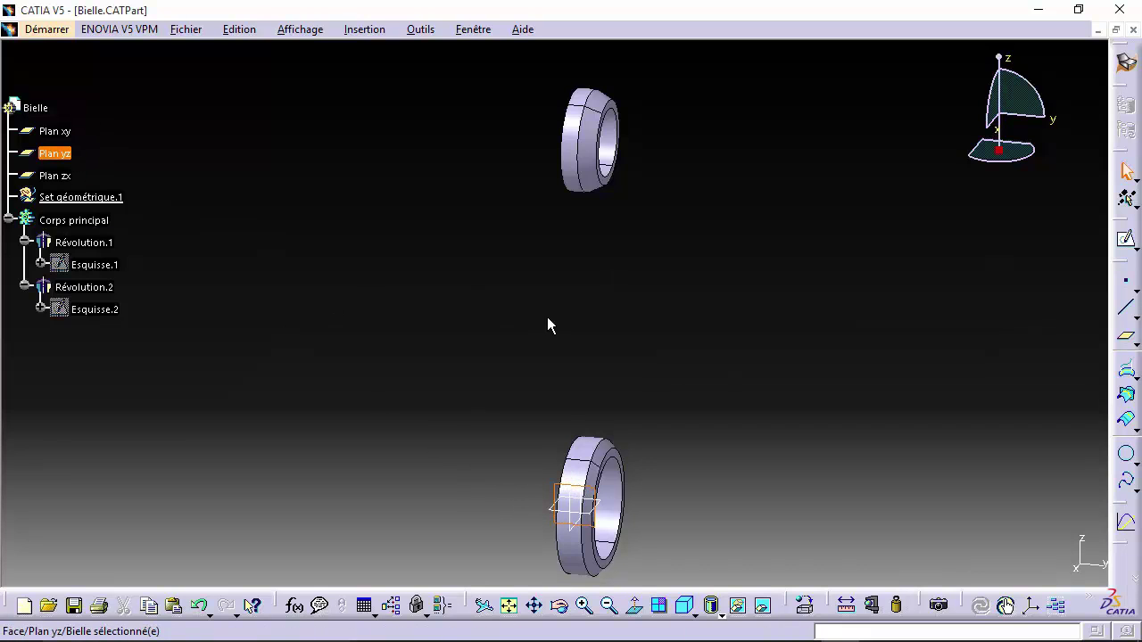
Start a sketch on Plan yz and project the outer chamfer-start edges of the upper and lower rings as construction elements.
{"action": "left_click", "coordinate": [1126, 241]}
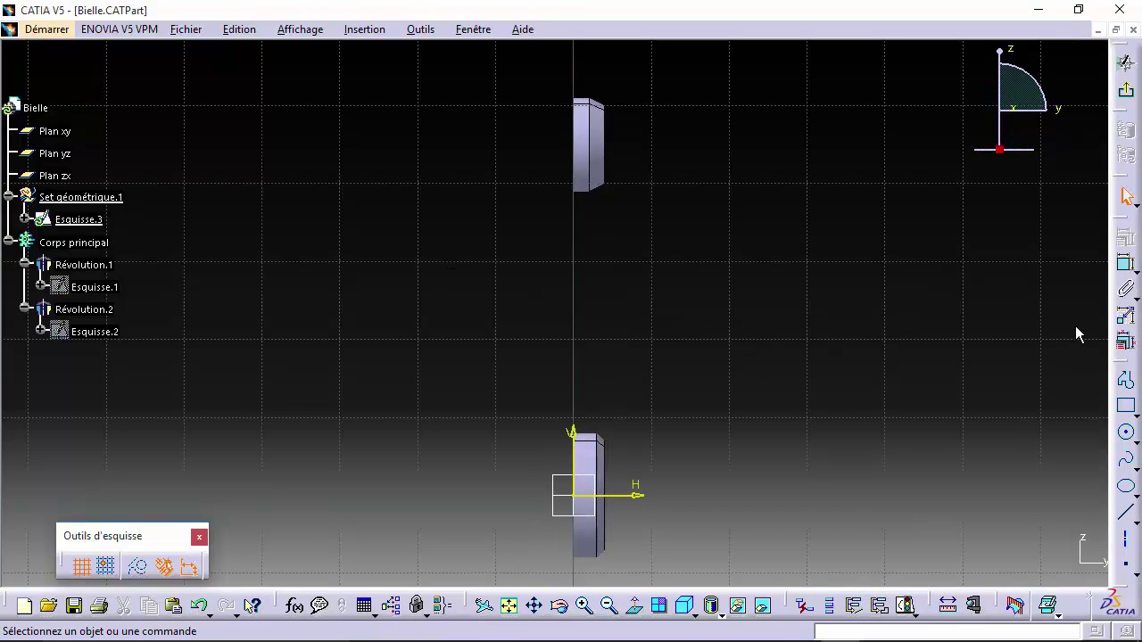
{"action": "left_click_drag", "start_coordinate": [1131, 593], "coordinate": [1073, 160]}
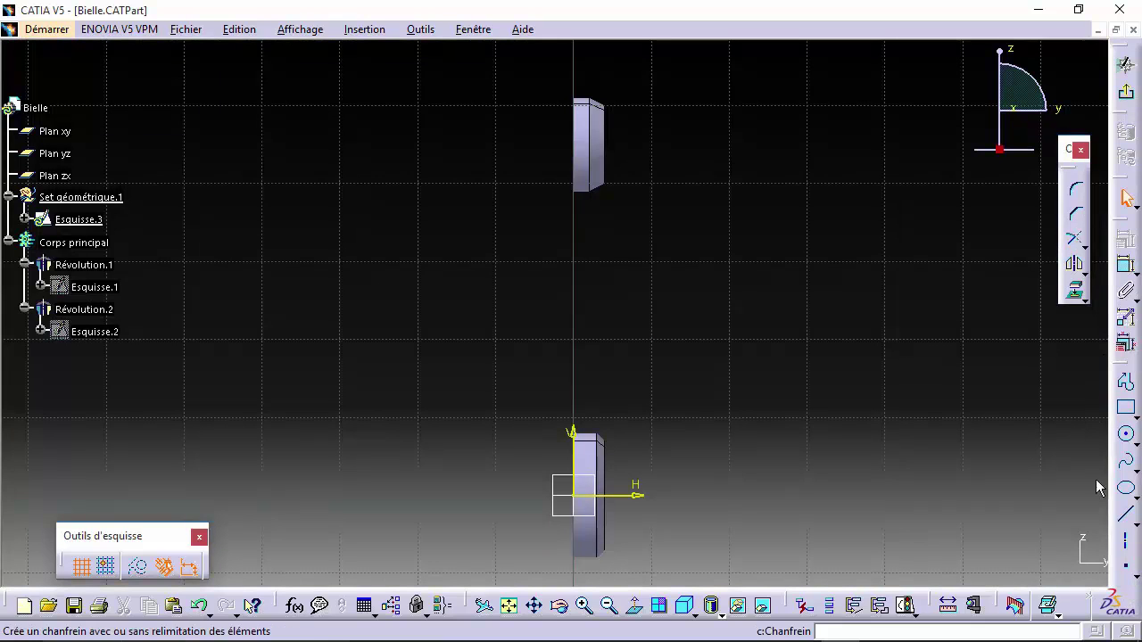
{"action": "left_click", "coordinate": [1076, 294]}
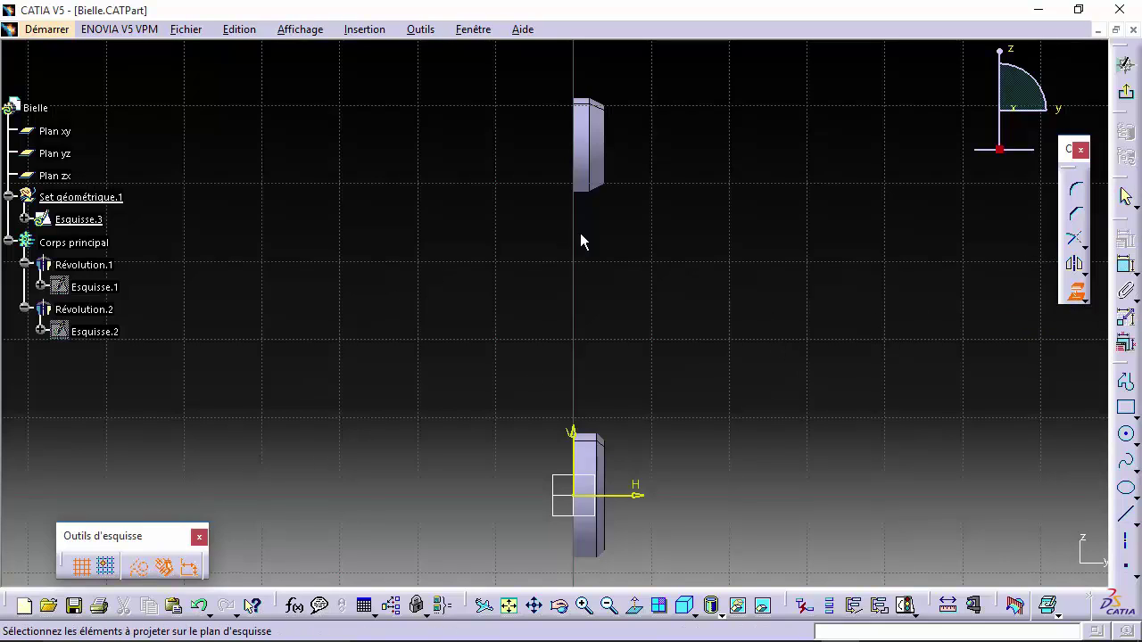
{"action": "left_click", "coordinate": [601, 179]}
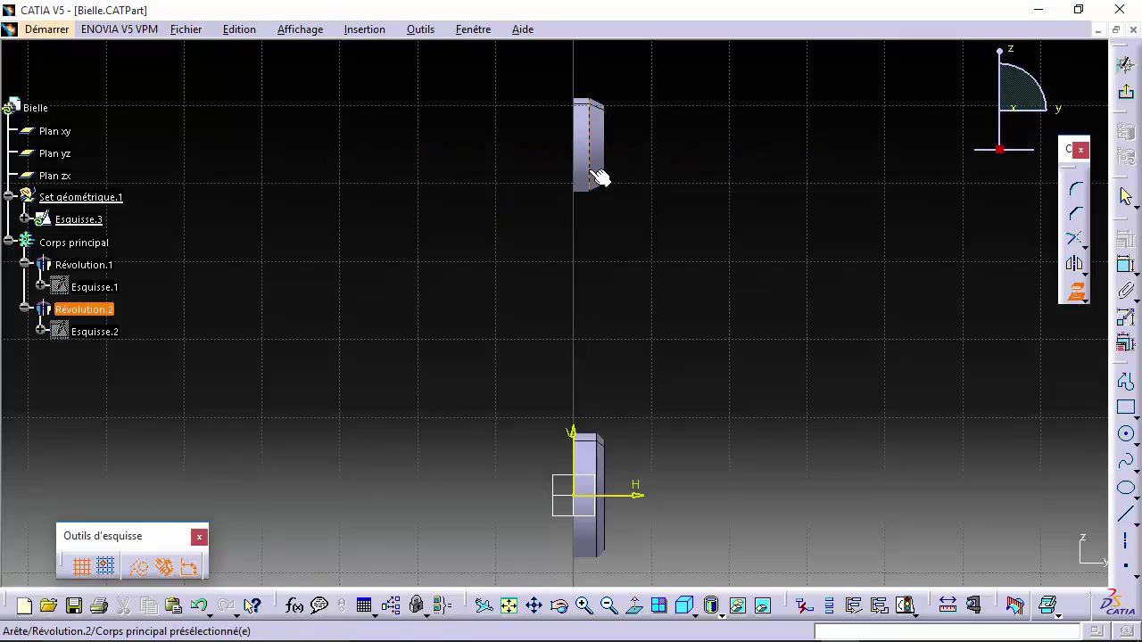
{"action": "left_click", "coordinate": [604, 457]}
{"action": "left_click", "coordinate": [767, 349]}
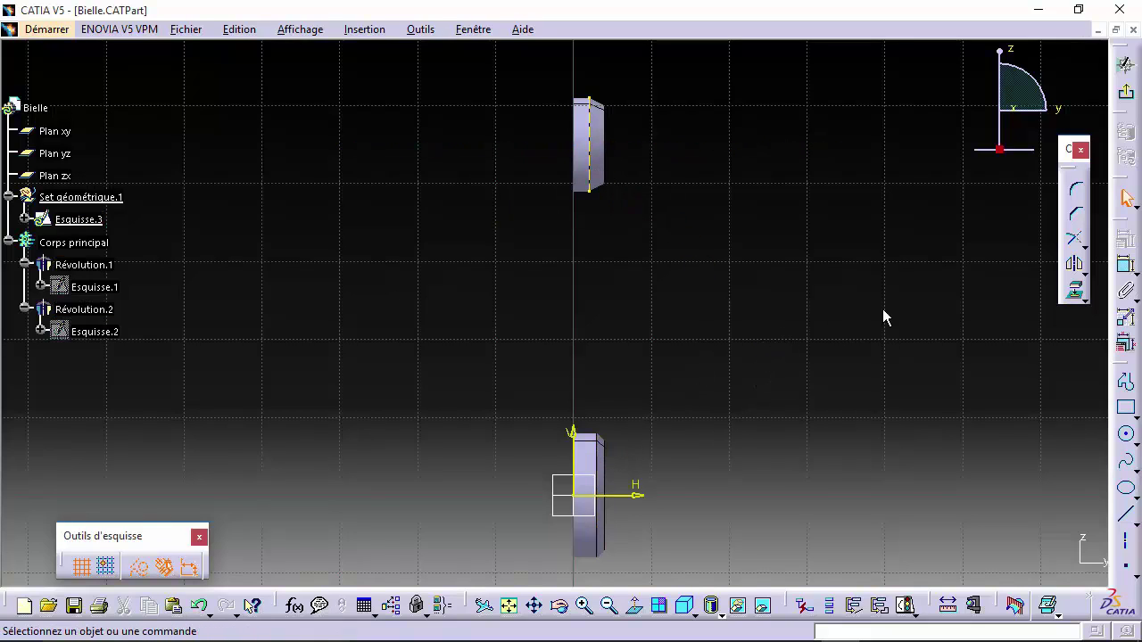
{"action": "left_click", "coordinate": [1074, 293]}
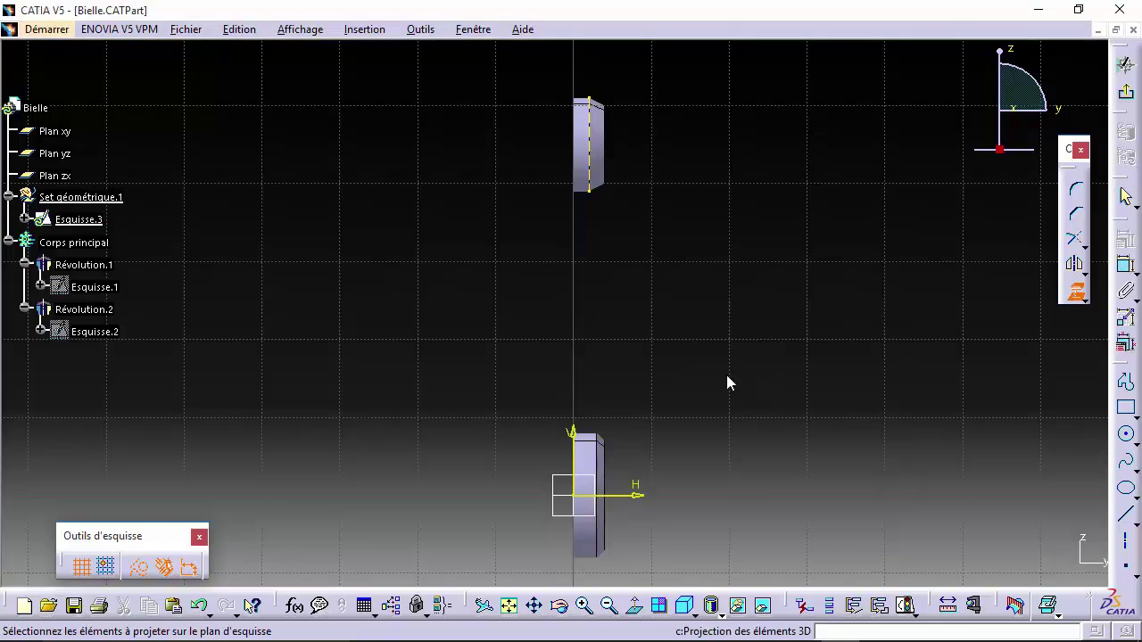
{"action": "left_click", "coordinate": [604, 453]}
Draw a standard line from the lower end of the upper ring's projected edge to the upper end of the lower ring's, and finish the sketch.
{"action": "left_click", "coordinate": [139, 566]}
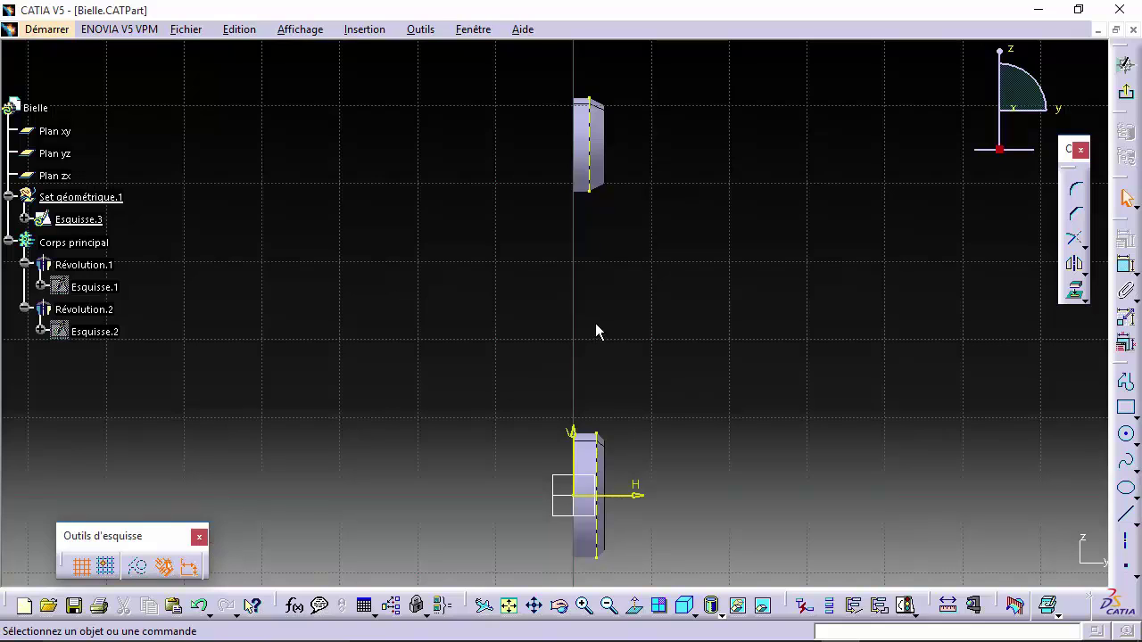
{"action": "left_click", "coordinate": [1127, 518]}
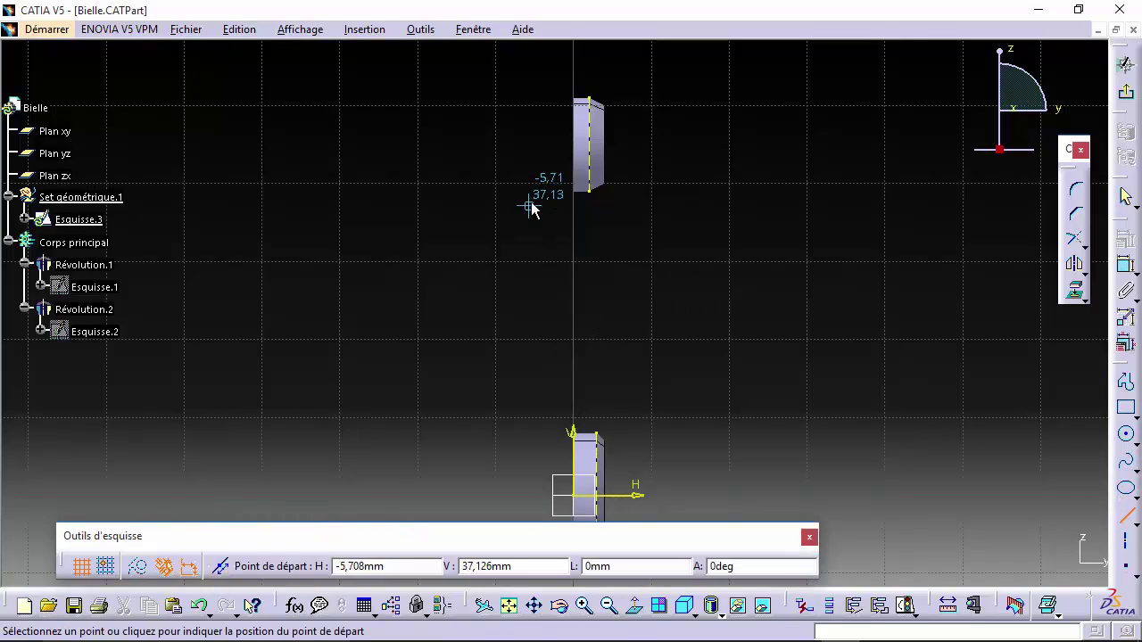
{"action": "left_click", "coordinate": [594, 196]}
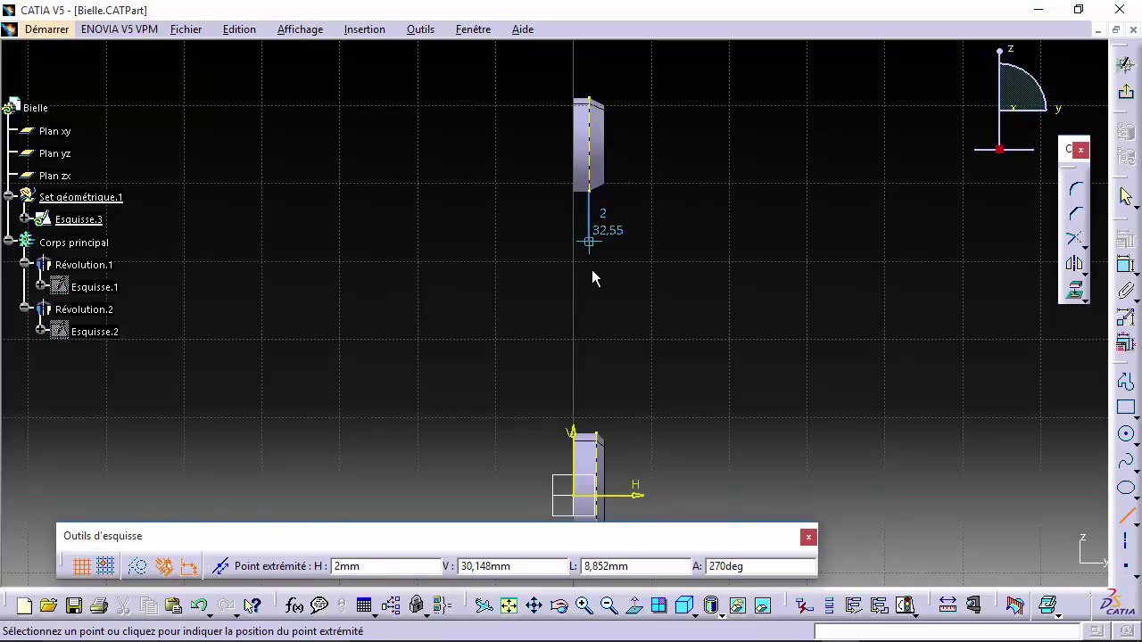
{"action": "left_click", "coordinate": [595, 432]}
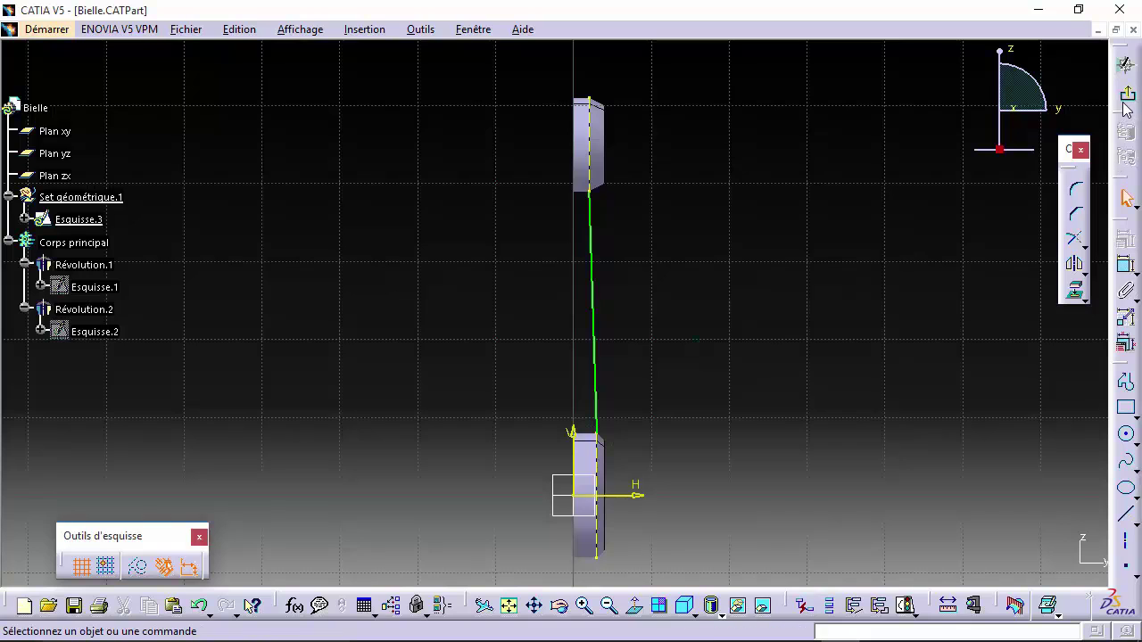
{"action": "left_click", "coordinate": [1126, 64]}
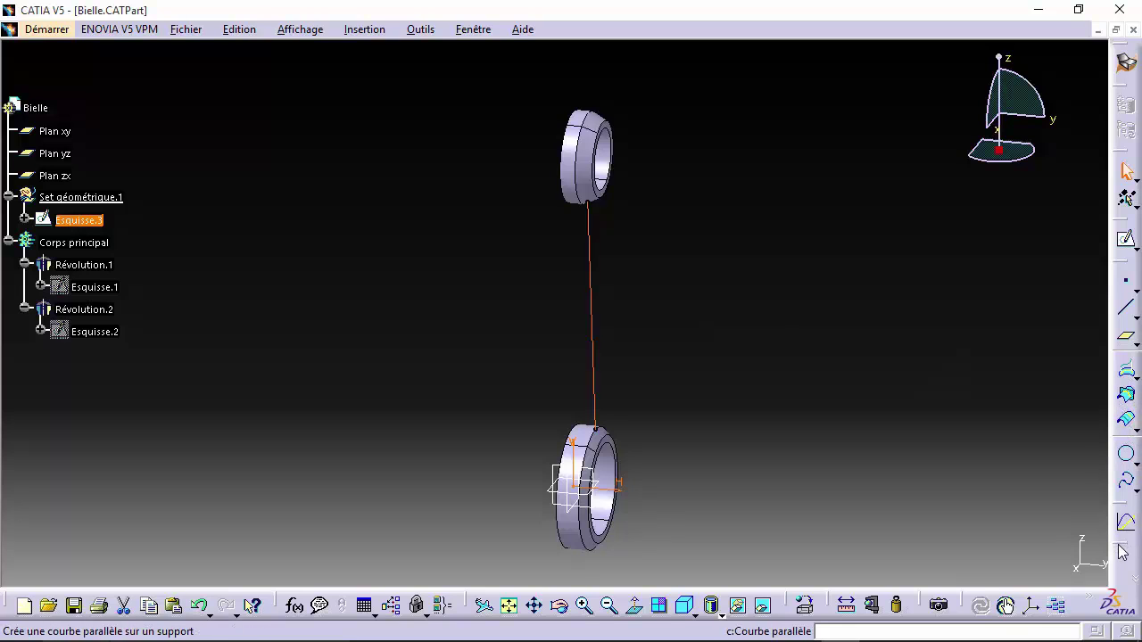
Extrude the connecting line of Esquisse.3 into a surface normal to Plan yz, 10 mm to each side.
{"action": "left_click_drag", "start_coordinate": [1122, 553], "coordinate": [1070, 243]}
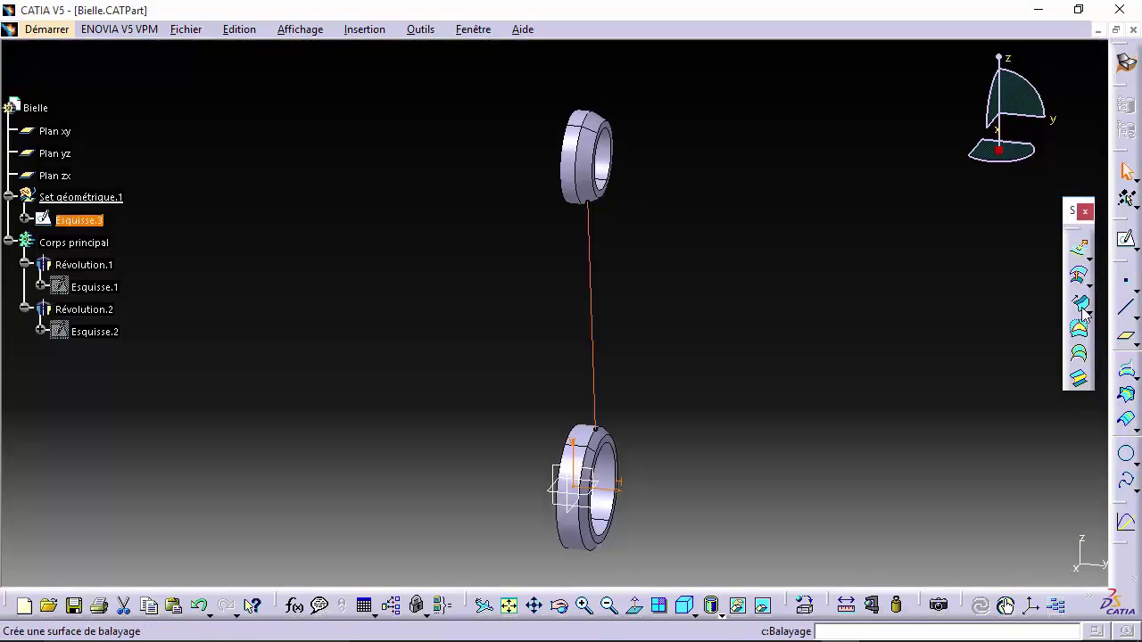
{"action": "left_click", "coordinate": [1081, 251]}
{"action": "middle_click_drag", "start_coordinate": [592, 375], "coordinate": [341, 288]}
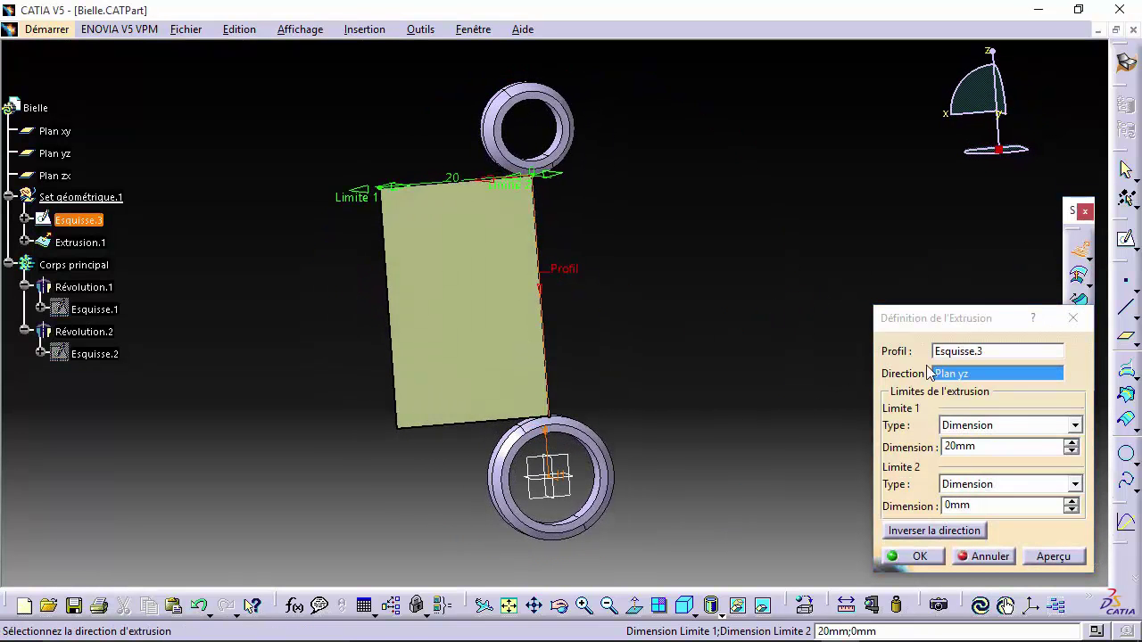
{"action": "double_click", "coordinate": [1006, 446]}
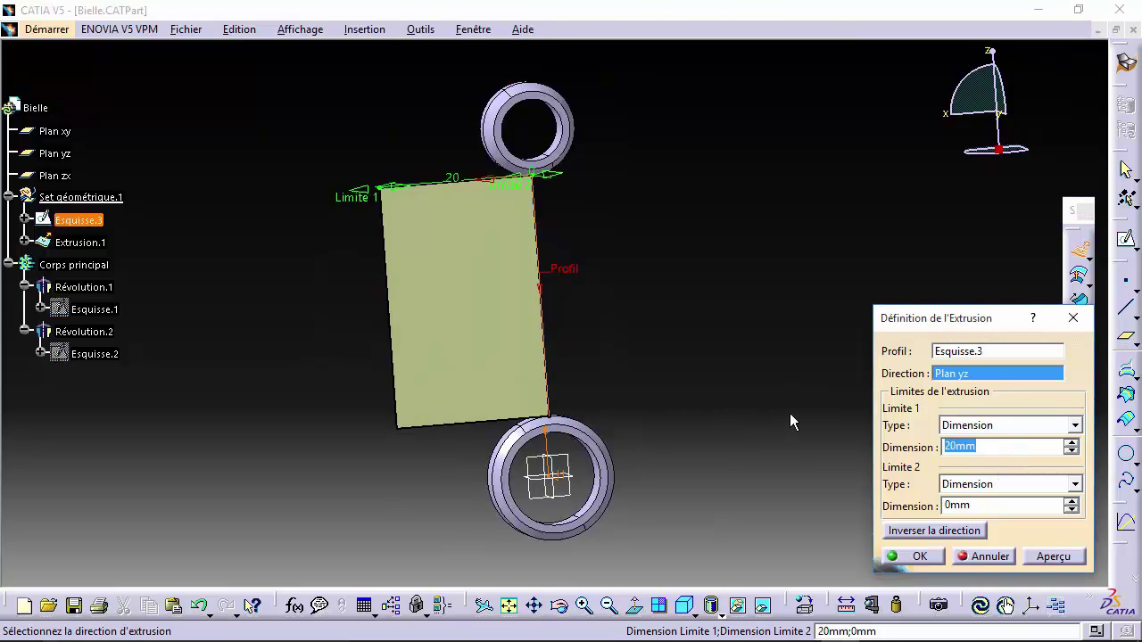
{"action": "type", "text": "10mm;"}
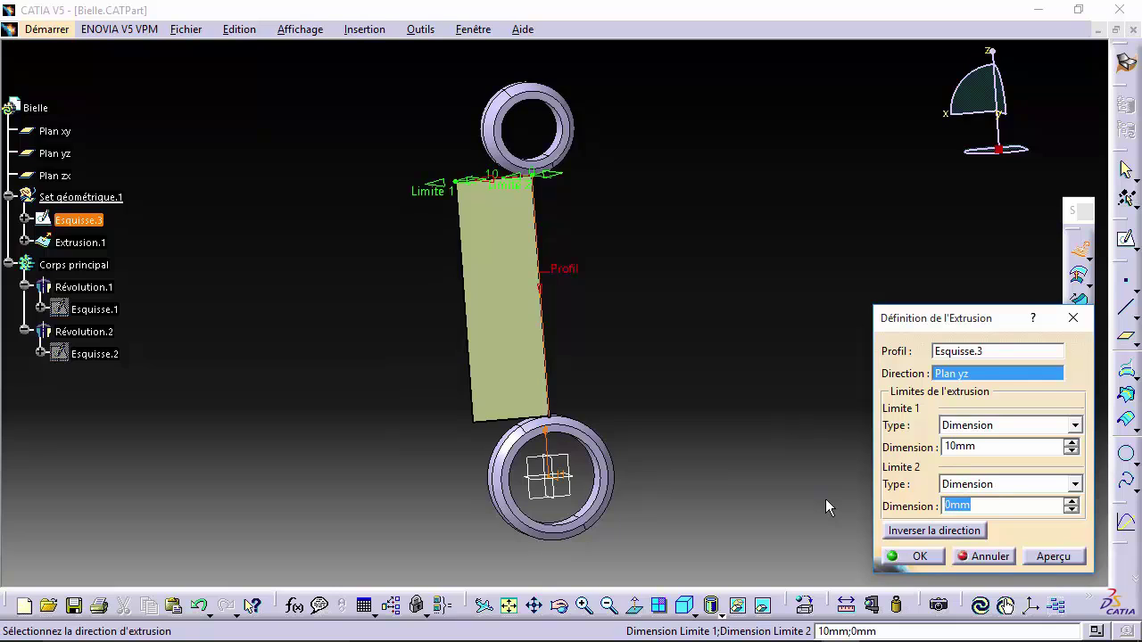
{"action": "type", "text": "1"}
{"action": "key", "text": "Return"}
{"action": "middle_click_drag", "start_coordinate": [492, 430], "coordinate": [652, 168]}
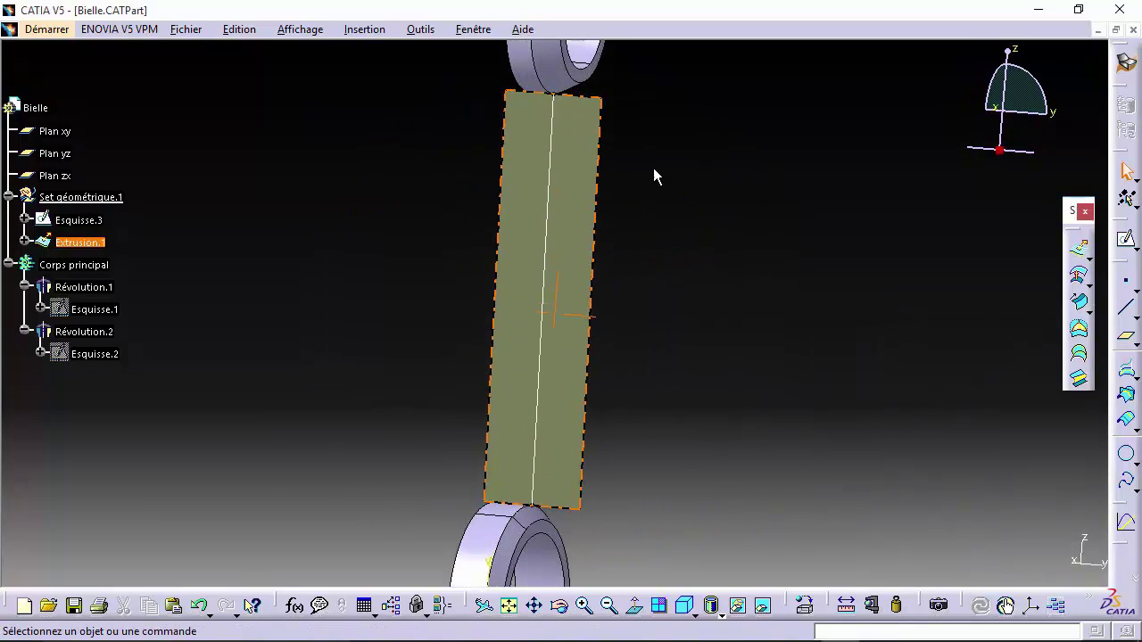
{"action": "middle_click_drag", "start_coordinate": [519, 522], "coordinate": [446, 395]}
{"action": "left_click", "coordinate": [542, 150]}
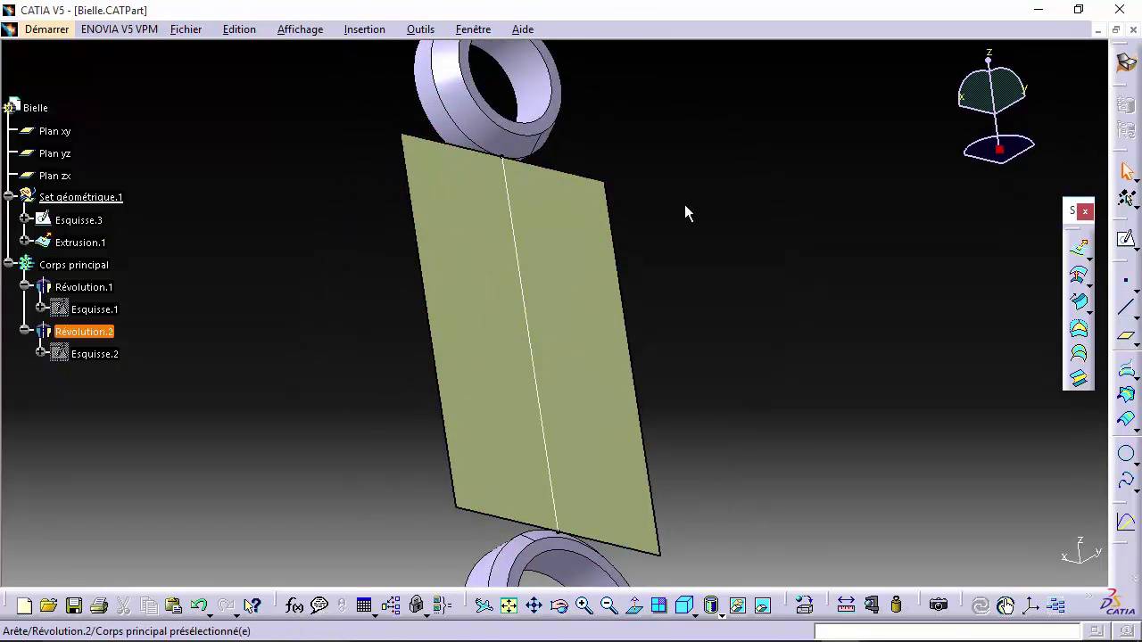
Try to extrapolate the extruded surface 10 mm past its upper edge with tangent continuity.
{"action": "middle_click_drag", "start_coordinate": [641, 206], "coordinate": [594, 400]}
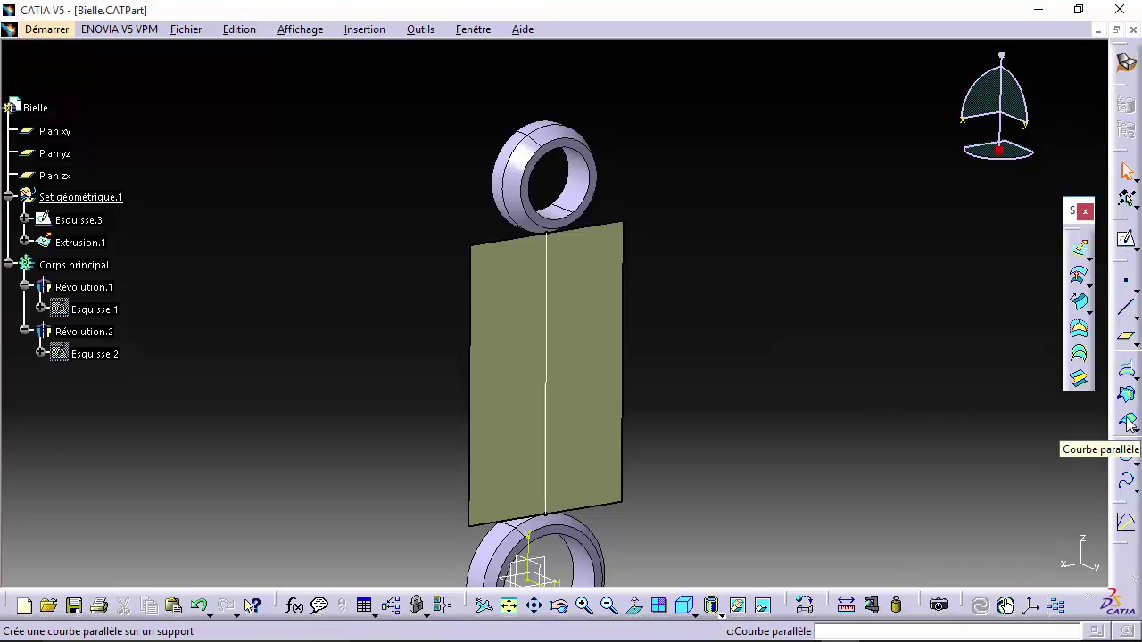
{"action": "left_click_drag", "start_coordinate": [1134, 578], "coordinate": [1026, 287]}
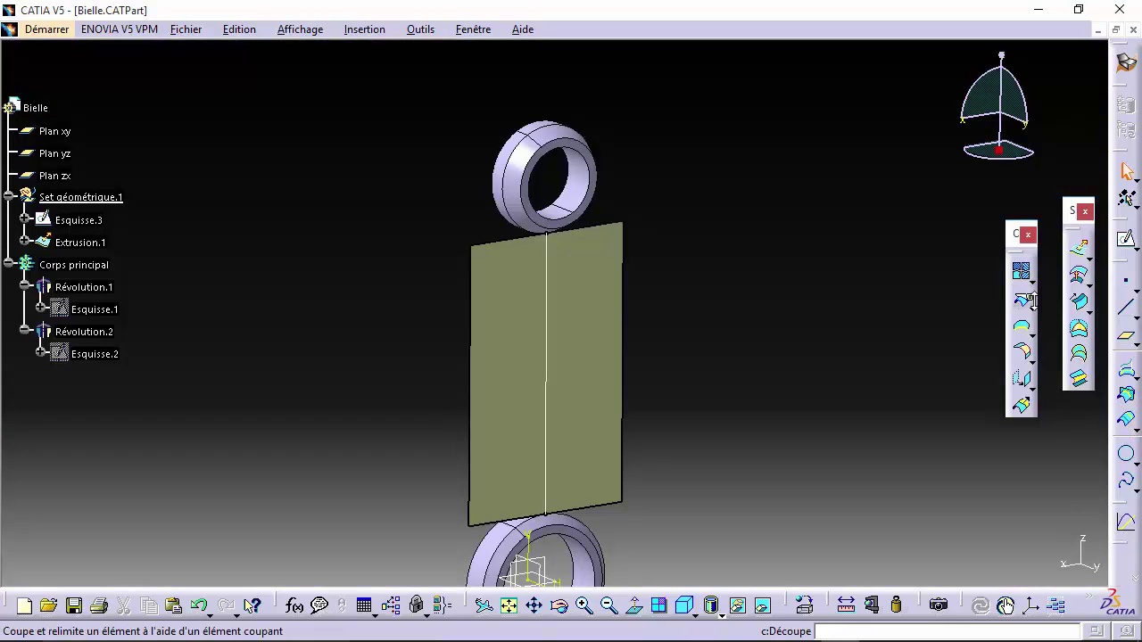
{"action": "left_click", "coordinate": [1024, 409]}
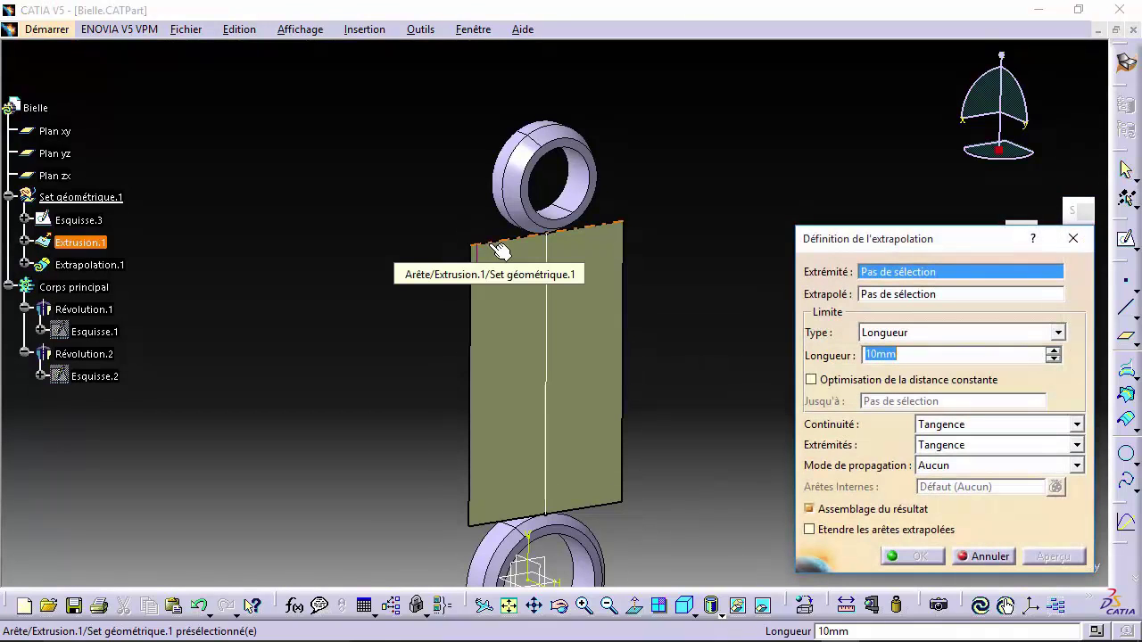
{"action": "left_click", "coordinate": [498, 248]}
{"action": "left_click", "coordinate": [516, 319]}
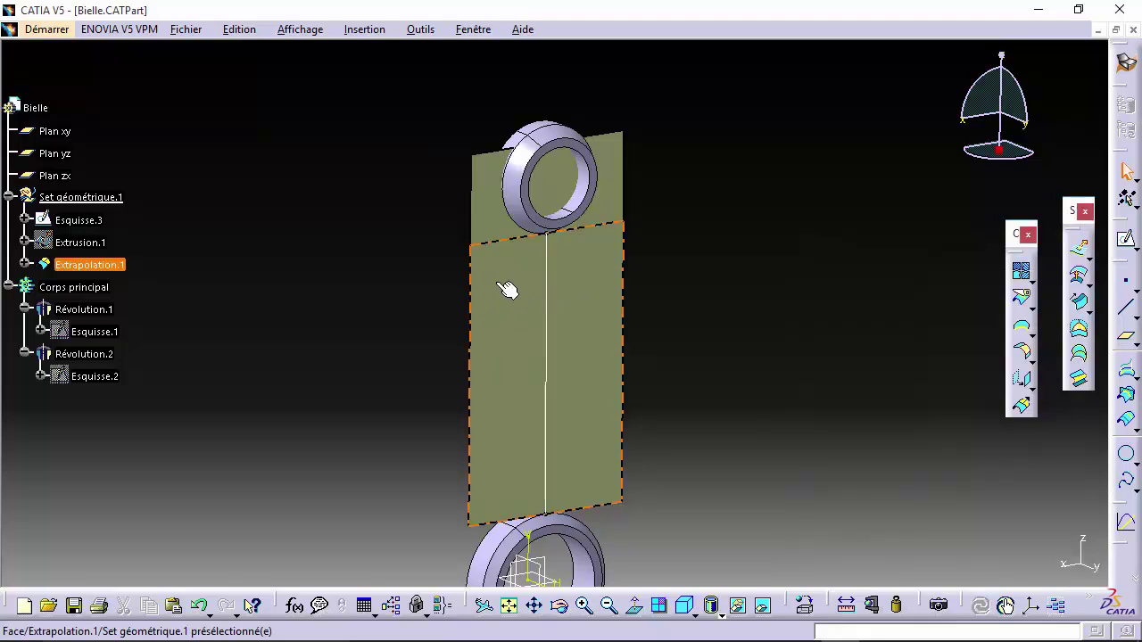
{"action": "left_click", "coordinate": [364, 279]}
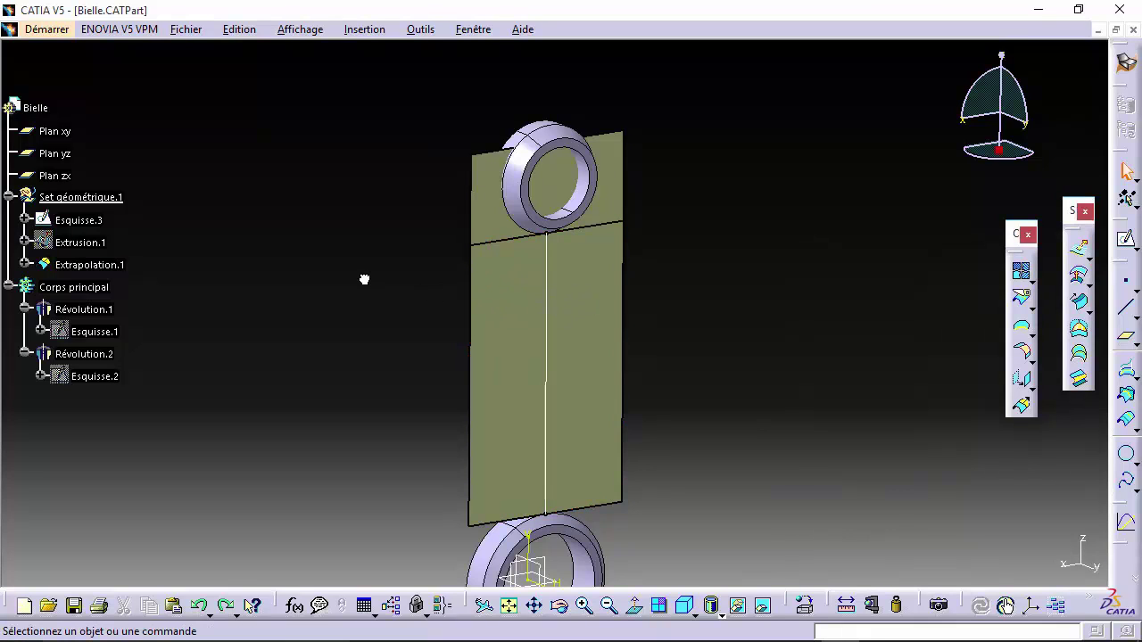
Delete the extrapolation of the extruded surface.
{"action": "left_click", "coordinate": [82, 264]}
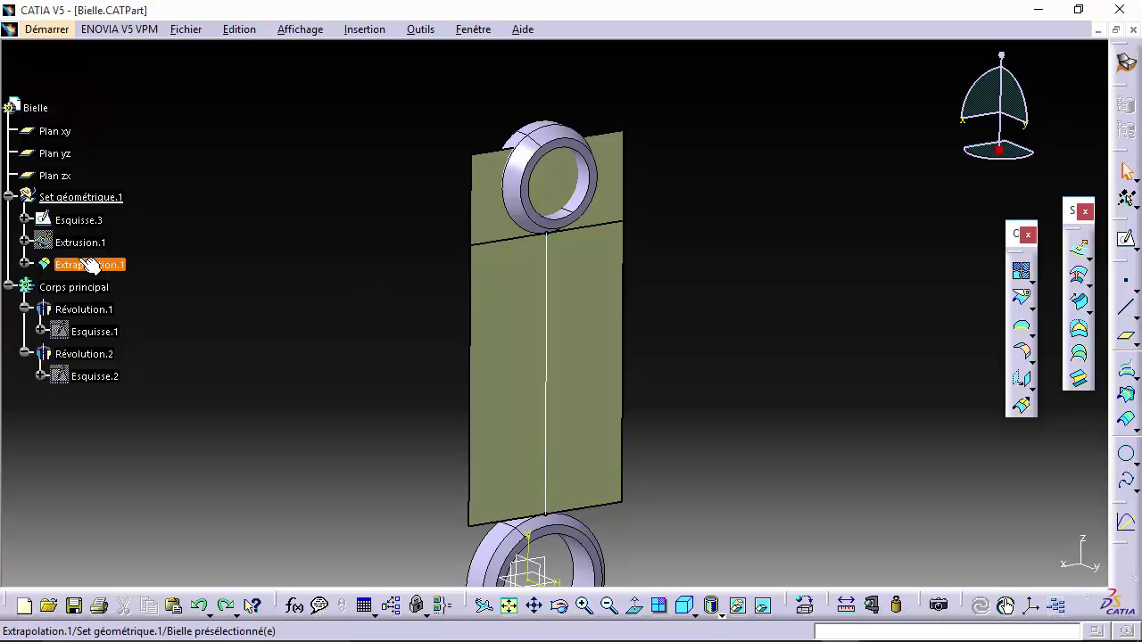
{"action": "key", "text": "Delete"}
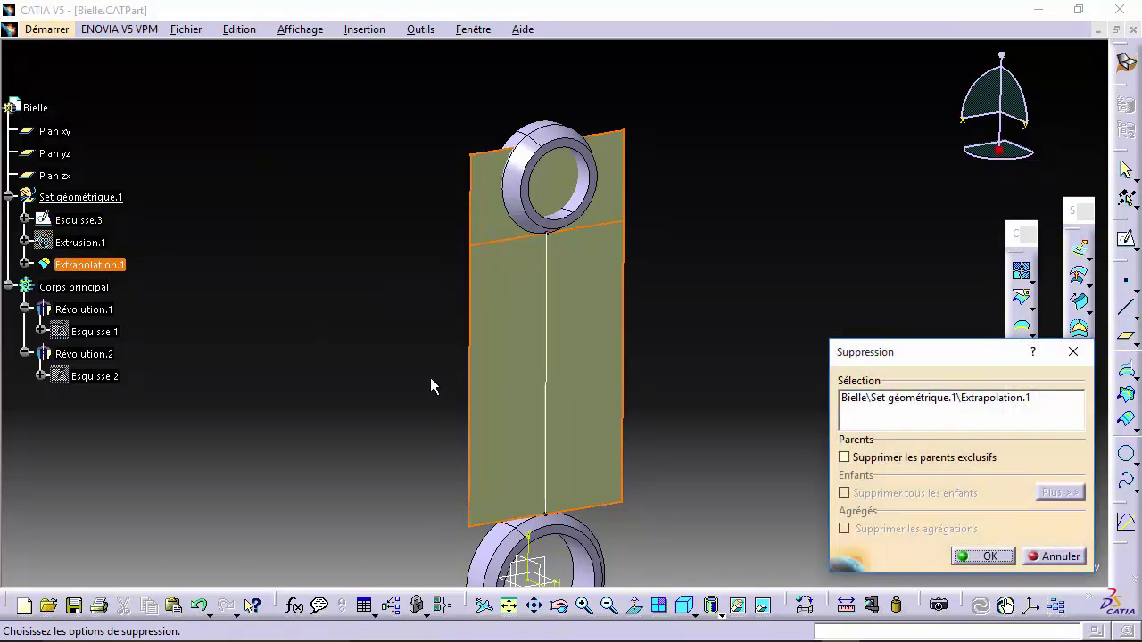
{"action": "left_click", "coordinate": [972, 553]}
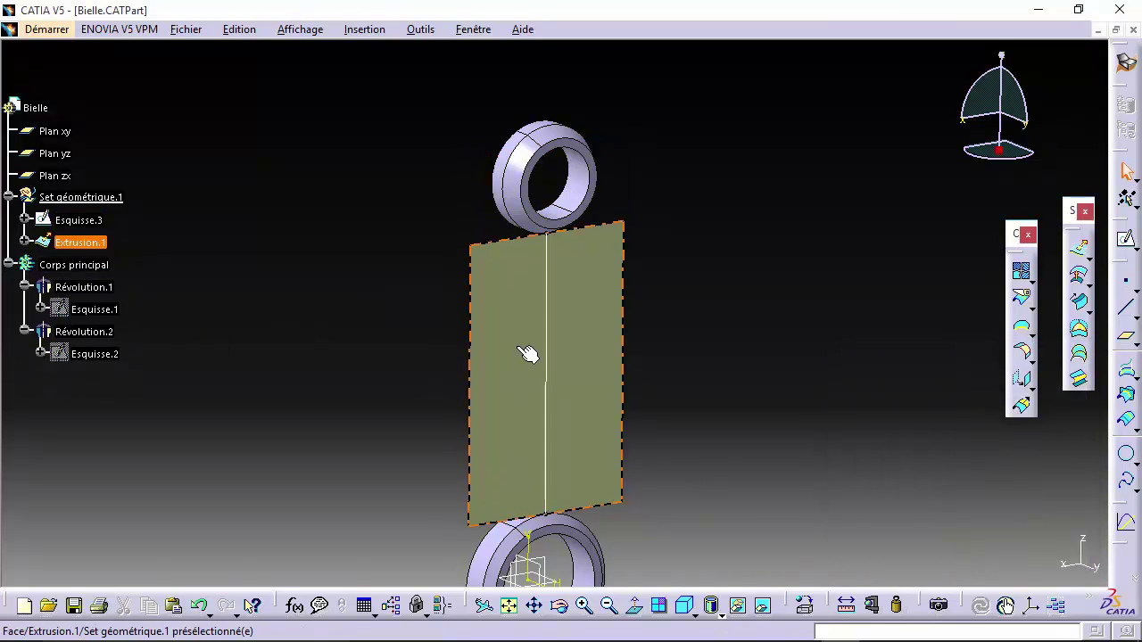
Extrapolate Extrusion.1 by a length of 10 mm past its upper edge with continuity set to Courbure.
{"action": "left_click", "coordinate": [1022, 406]}
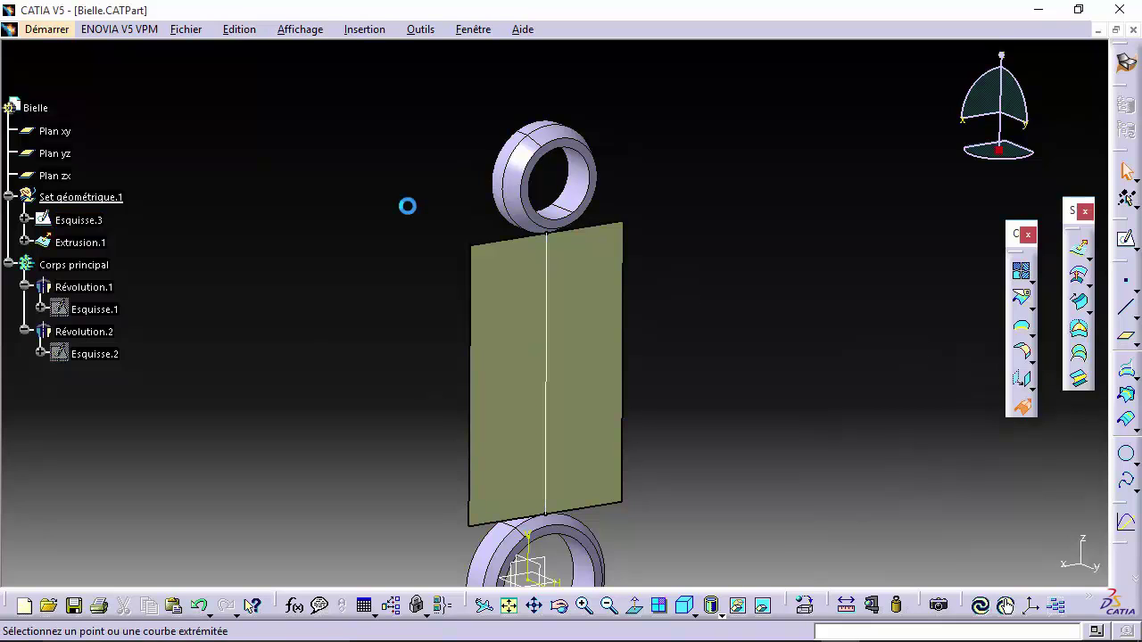
{"action": "left_click", "coordinate": [487, 242]}
{"action": "left_click", "coordinate": [520, 274]}
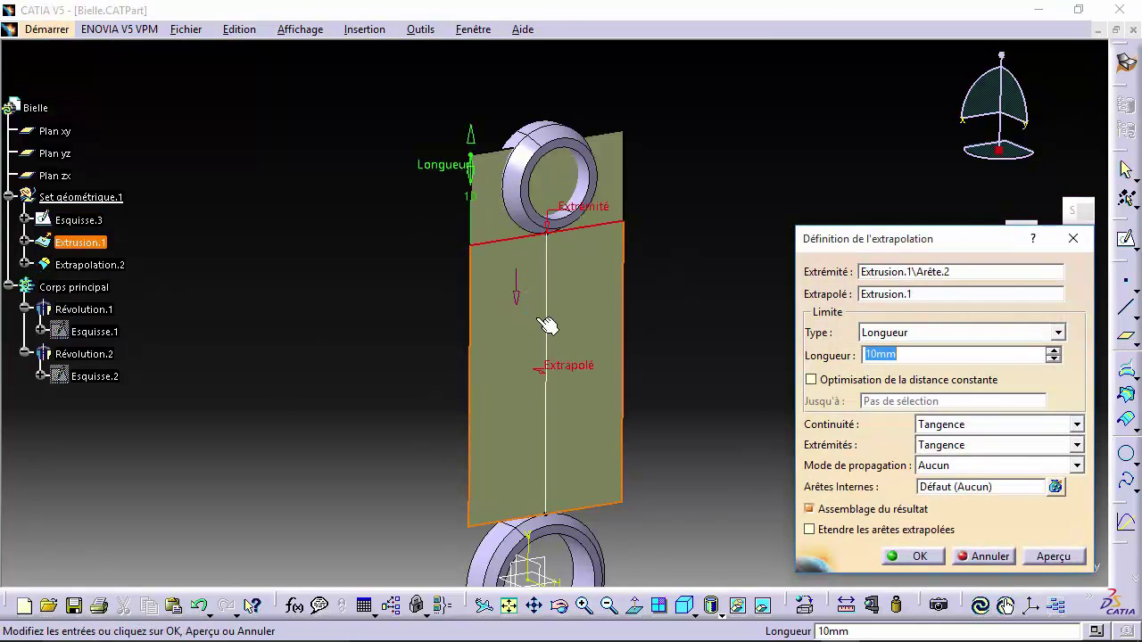
{"action": "left_click", "coordinate": [960, 426]}
{"action": "left_click", "coordinate": [963, 452]}
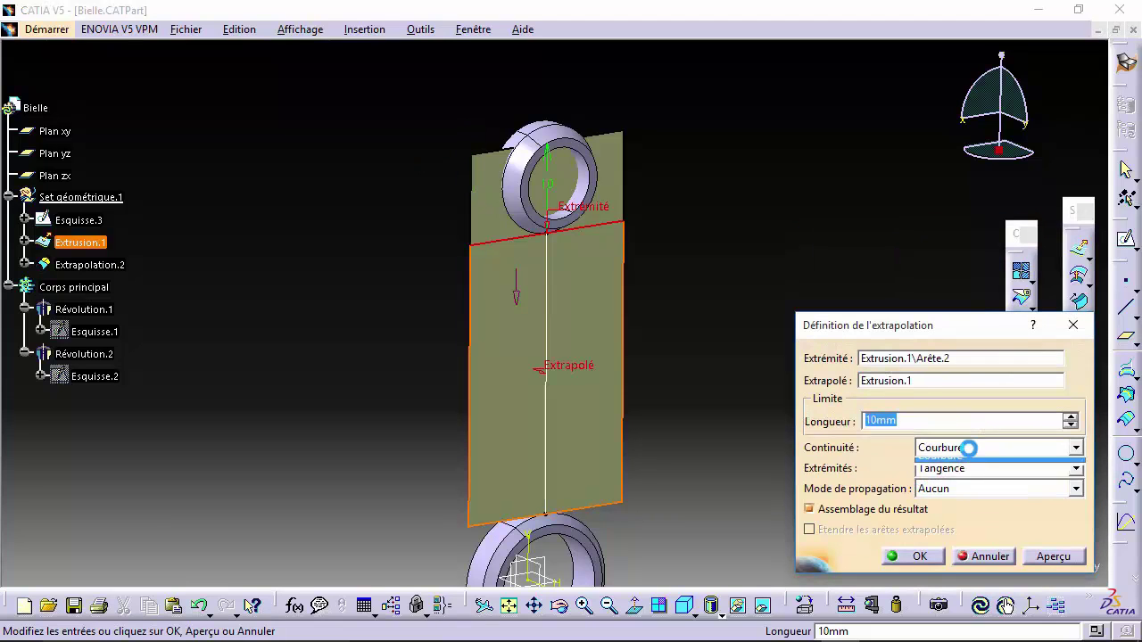
{"action": "left_click", "coordinate": [969, 446]}
{"action": "left_click", "coordinate": [970, 477]}
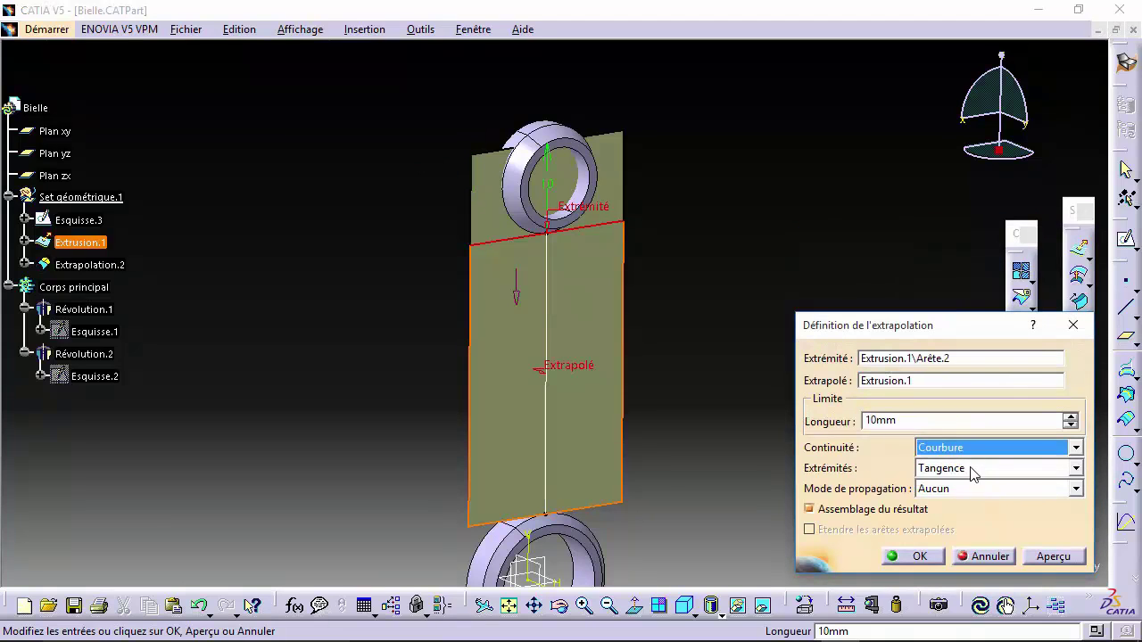
{"action": "left_click", "coordinate": [969, 469]}
{"action": "left_click", "coordinate": [821, 411]}
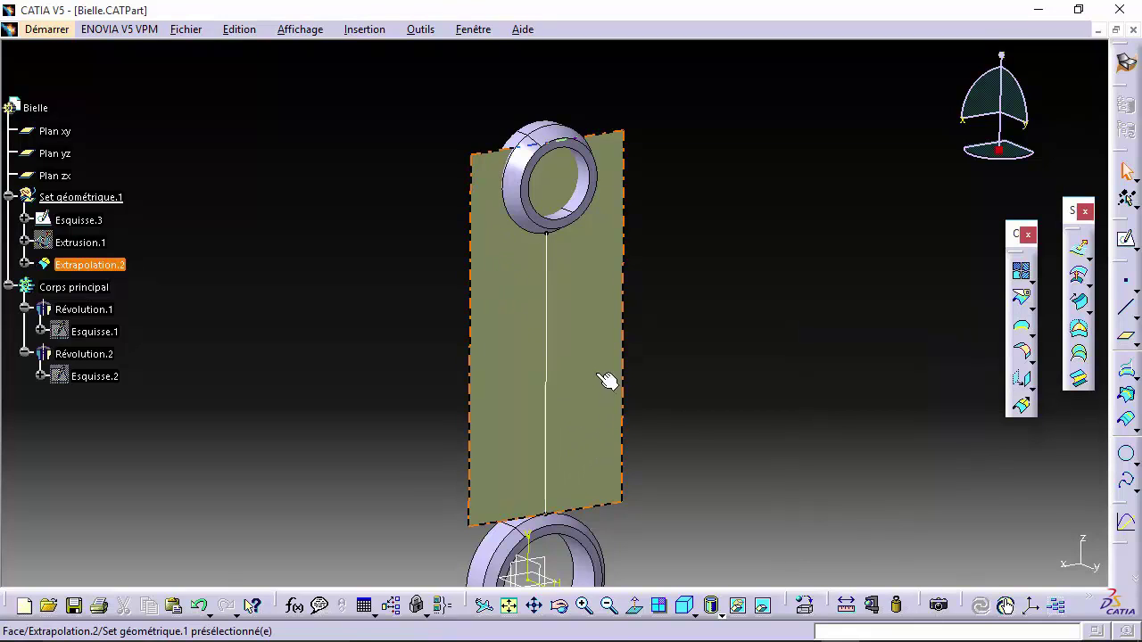
Extrapolate the lengthened surface 10 mm past its lower edge, across the lower ring.
{"action": "middle_click_drag", "start_coordinate": [606, 380], "coordinate": [612, 253]}
{"action": "left_click", "coordinate": [802, 347]}
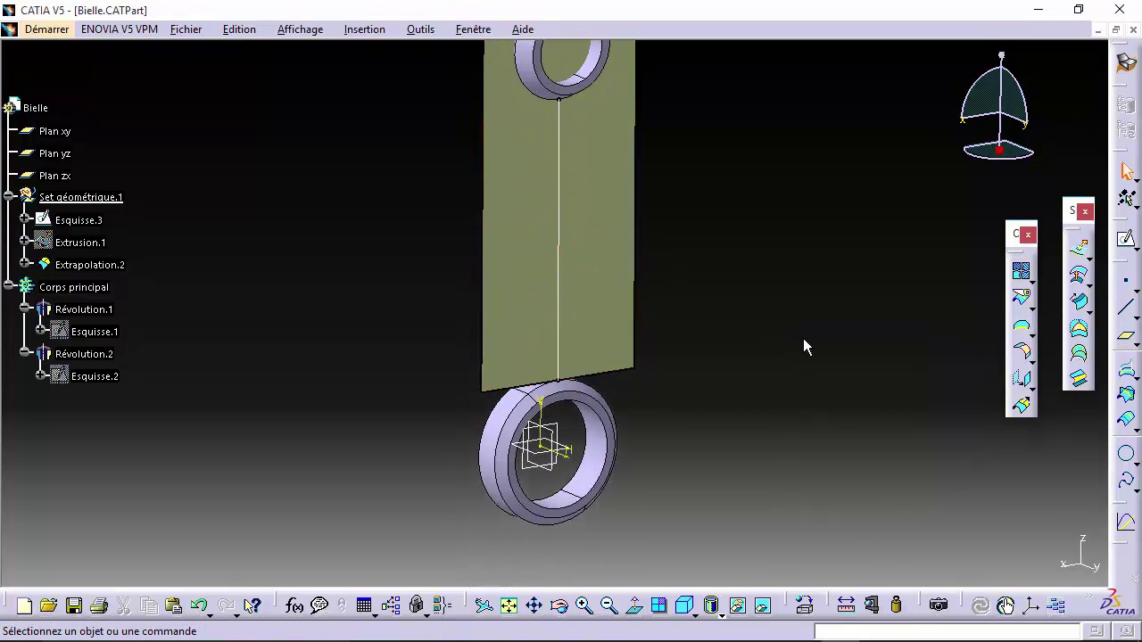
{"action": "left_click", "coordinate": [1019, 406]}
{"action": "left_click", "coordinate": [516, 385]}
{"action": "left_click", "coordinate": [526, 324]}
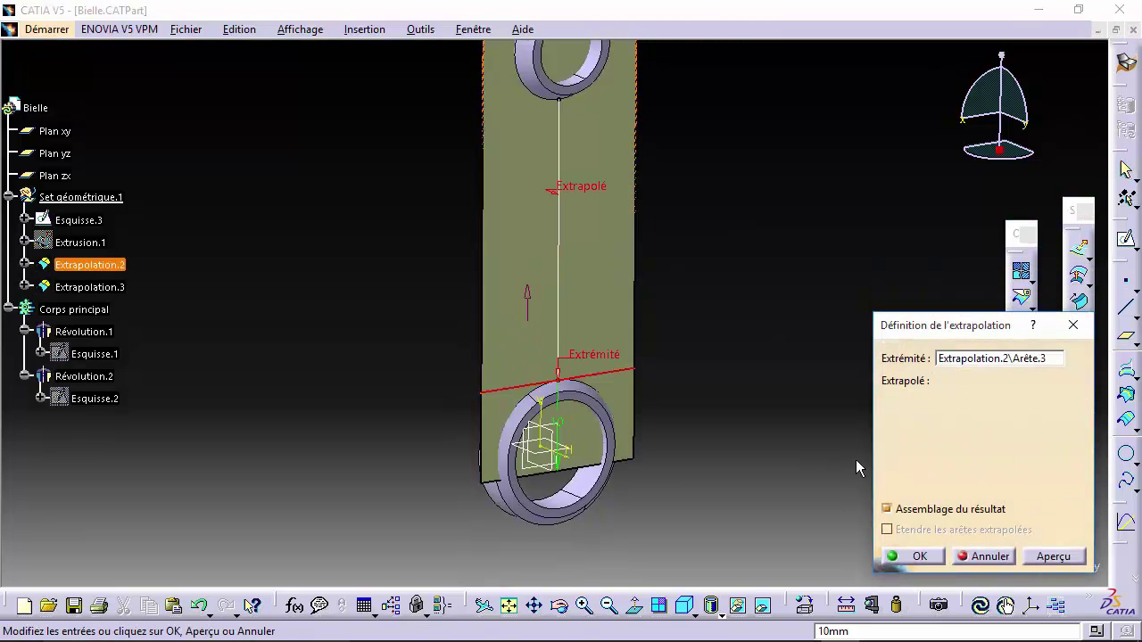
{"action": "left_click", "coordinate": [919, 556]}
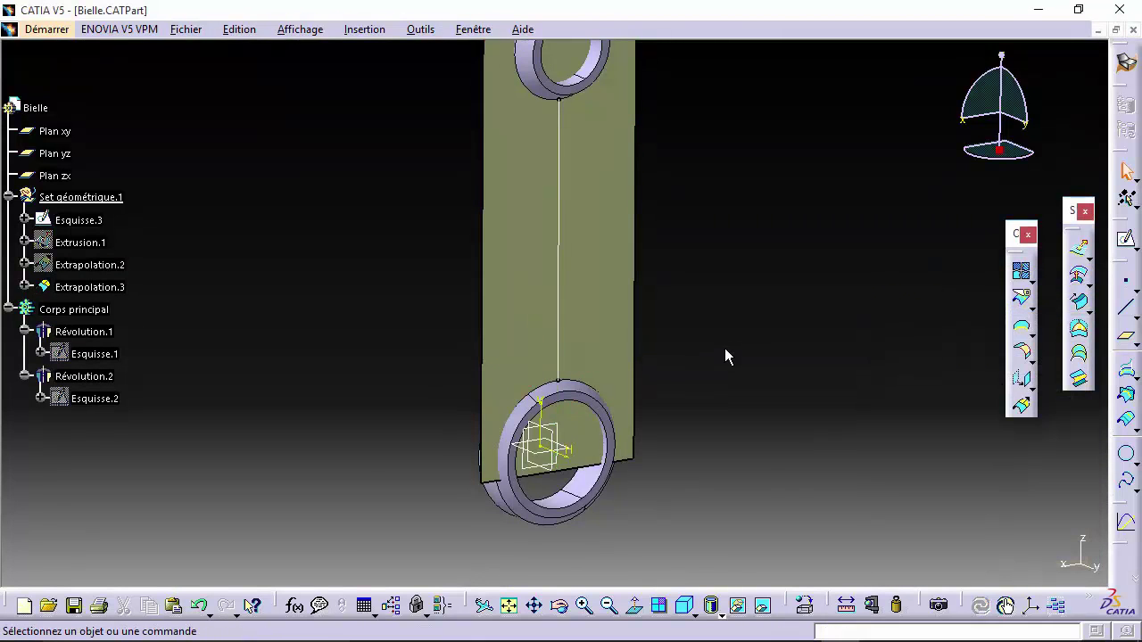
Switch to the Part Design workbench.
{"action": "middle_click_drag", "start_coordinate": [529, 258], "coordinate": [429, 221]}
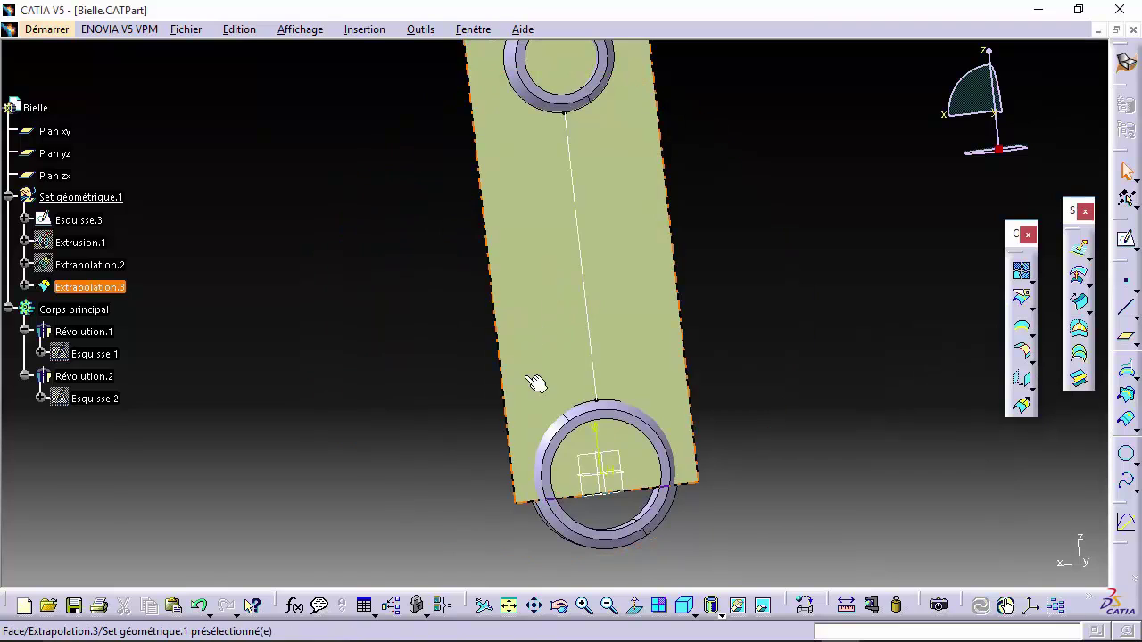
{"action": "middle_click_drag", "start_coordinate": [565, 408], "coordinate": [765, 367]}
{"action": "left_click", "coordinate": [488, 250]}
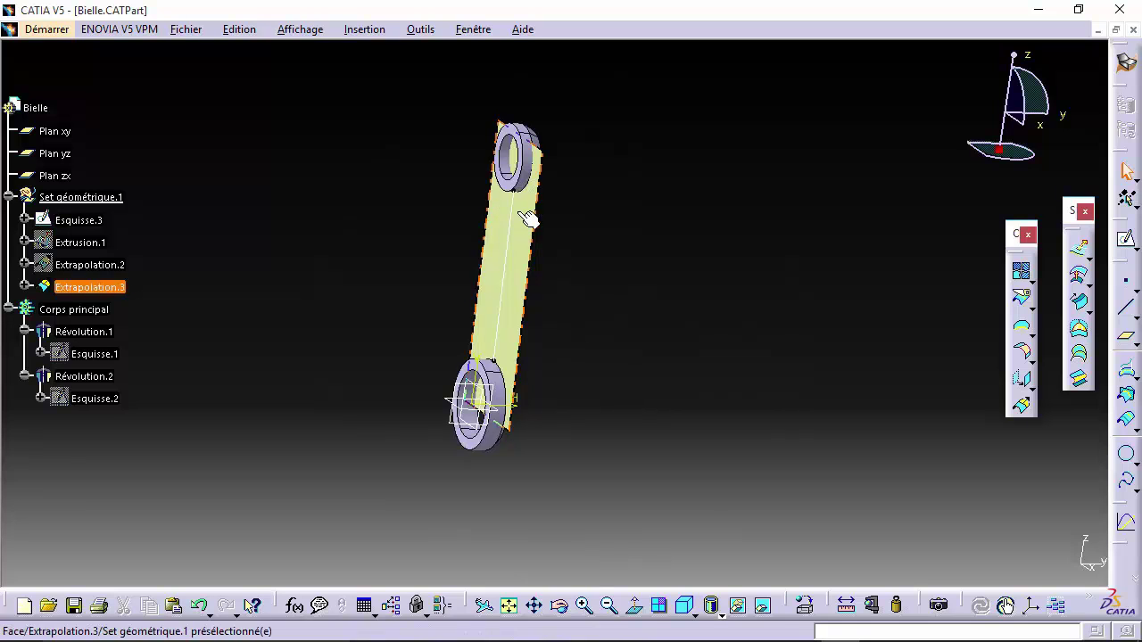
{"action": "middle_click_drag", "start_coordinate": [528, 219], "coordinate": [490, 286]}
{"action": "left_click", "coordinate": [420, 168]}
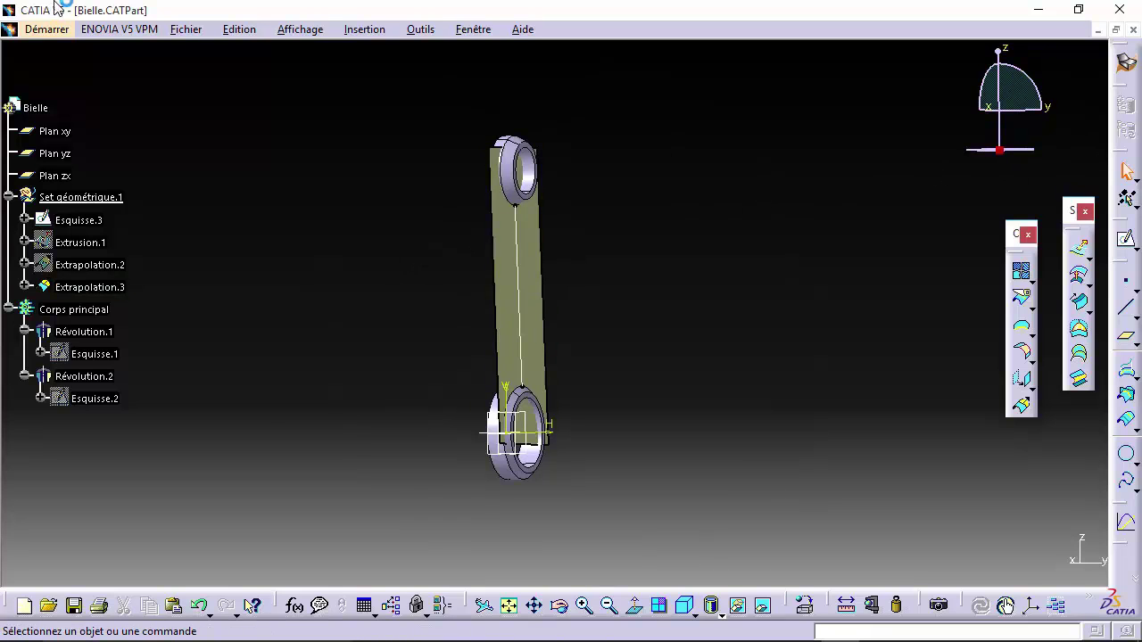
{"action": "left_click", "coordinate": [46, 29]}
{"action": "mouse_move", "coordinate": [89, 73]}
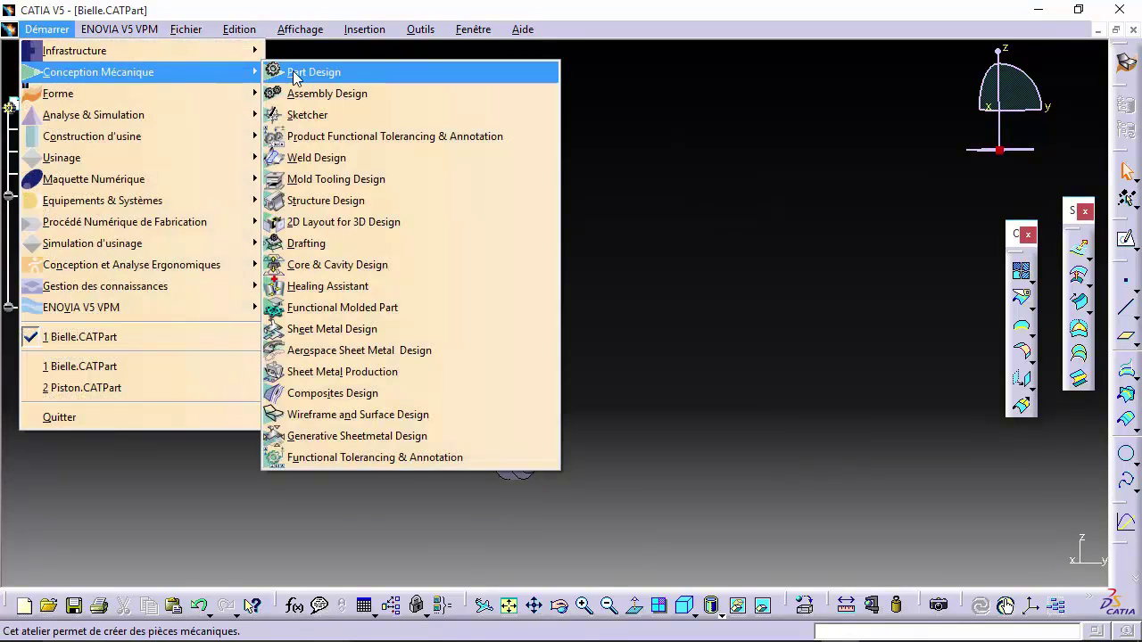
{"action": "left_click", "coordinate": [294, 79]}
Examine the end faces of both rings and the extended surface from several angles.
{"action": "left_click", "coordinate": [552, 192]}
{"action": "middle_click_drag", "start_coordinate": [551, 192], "coordinate": [515, 246]}
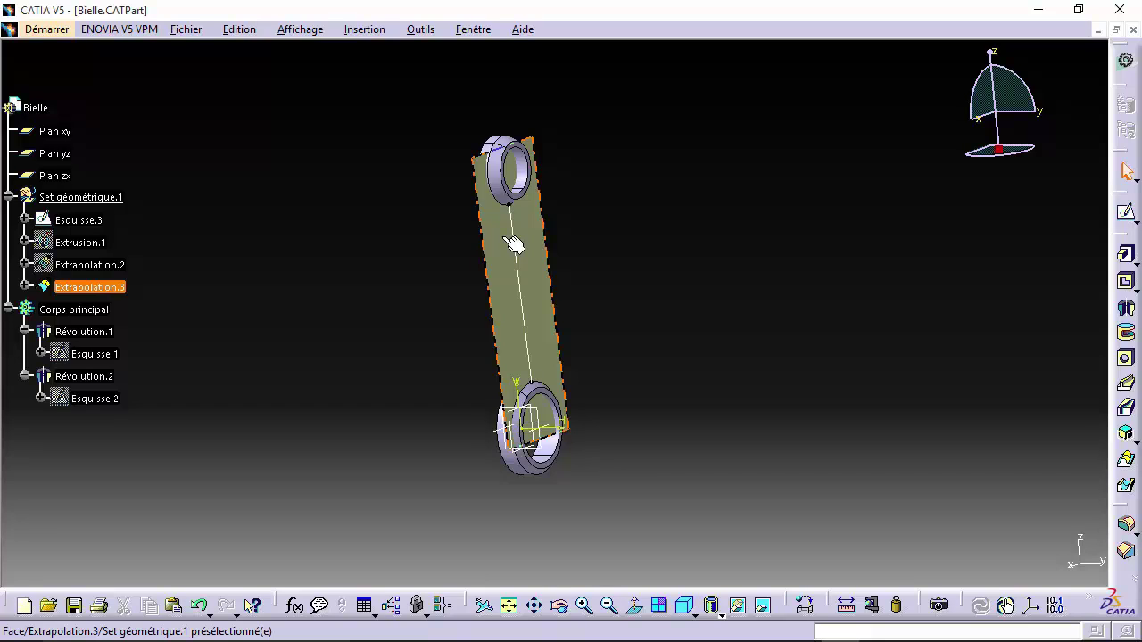
{"action": "left_click", "coordinate": [608, 260]}
{"action": "middle_click_drag", "start_coordinate": [593, 339], "coordinate": [646, 393]}
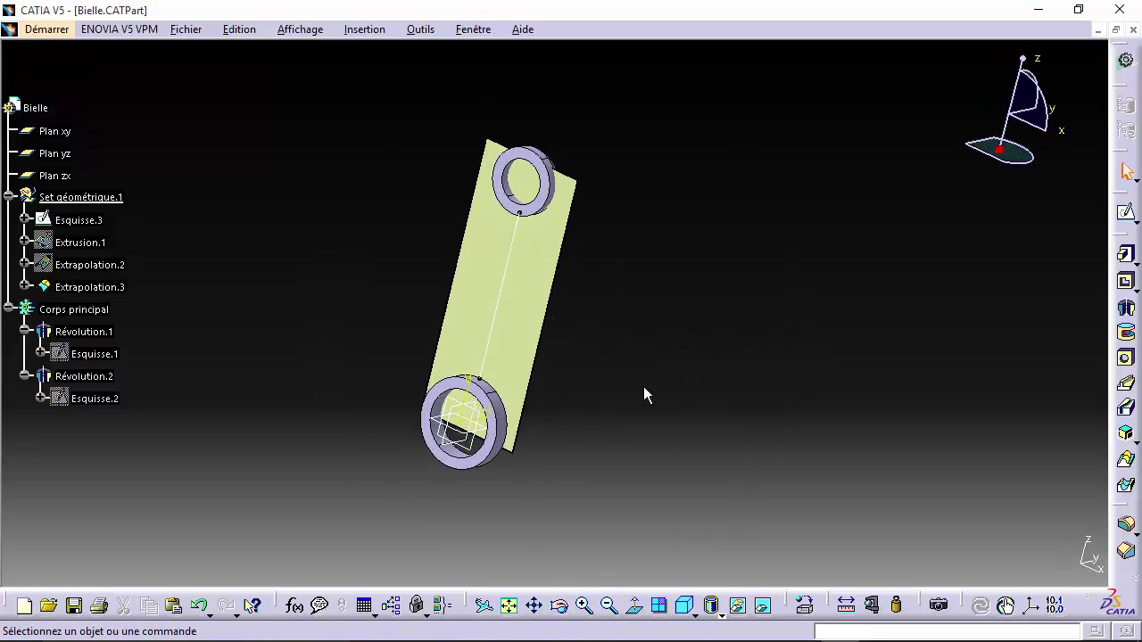
{"action": "left_click", "coordinate": [444, 448]}
{"action": "left_click", "coordinate": [538, 186], "text": "ctrl"}
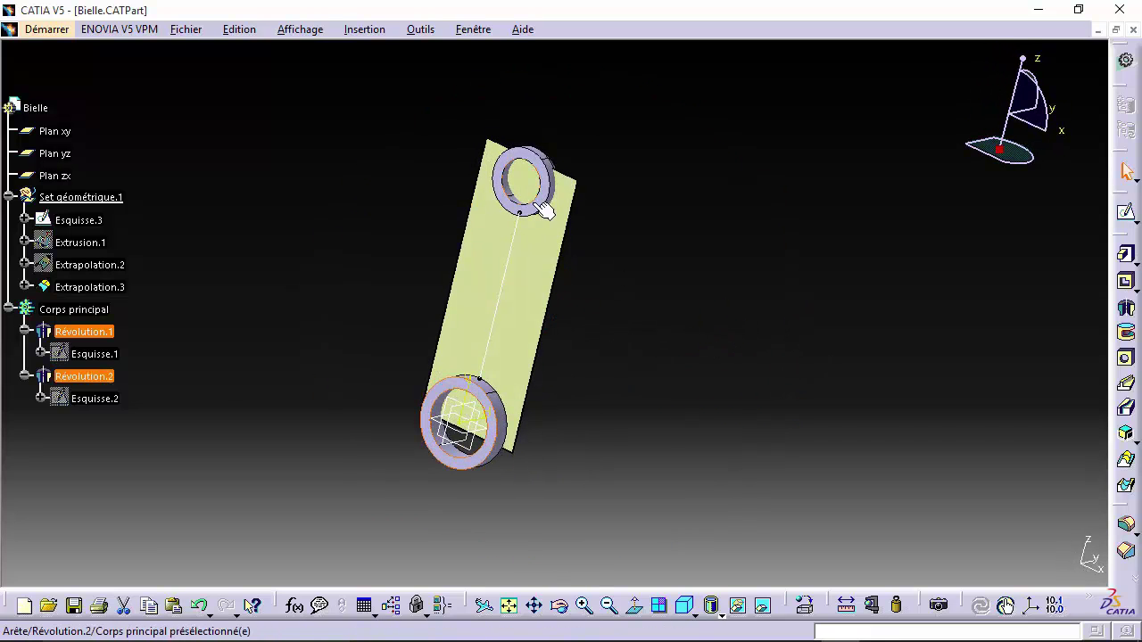
{"action": "middle_click_drag", "start_coordinate": [546, 169], "coordinate": [423, 120]}
{"action": "middle_click_drag", "start_coordinate": [502, 357], "coordinate": [464, 471]}
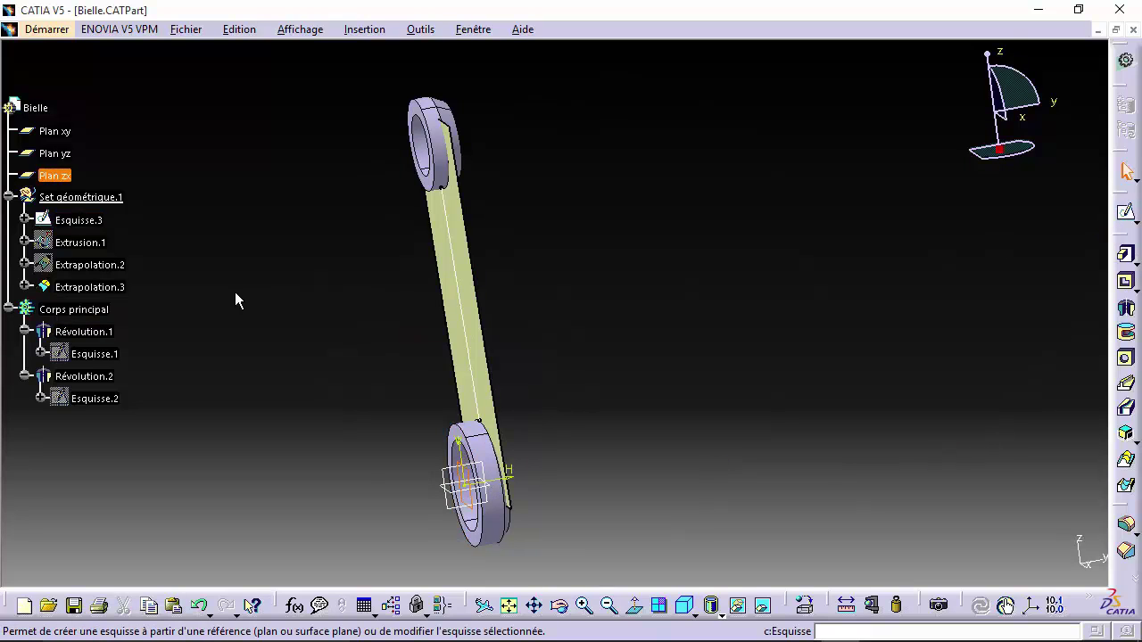
Make Corps principal the active work object and start a sketch on Plan zx, viewed normal from the opposite side.
{"action": "right_click", "coordinate": [91, 317]}
{"action": "left_click", "coordinate": [144, 403]}
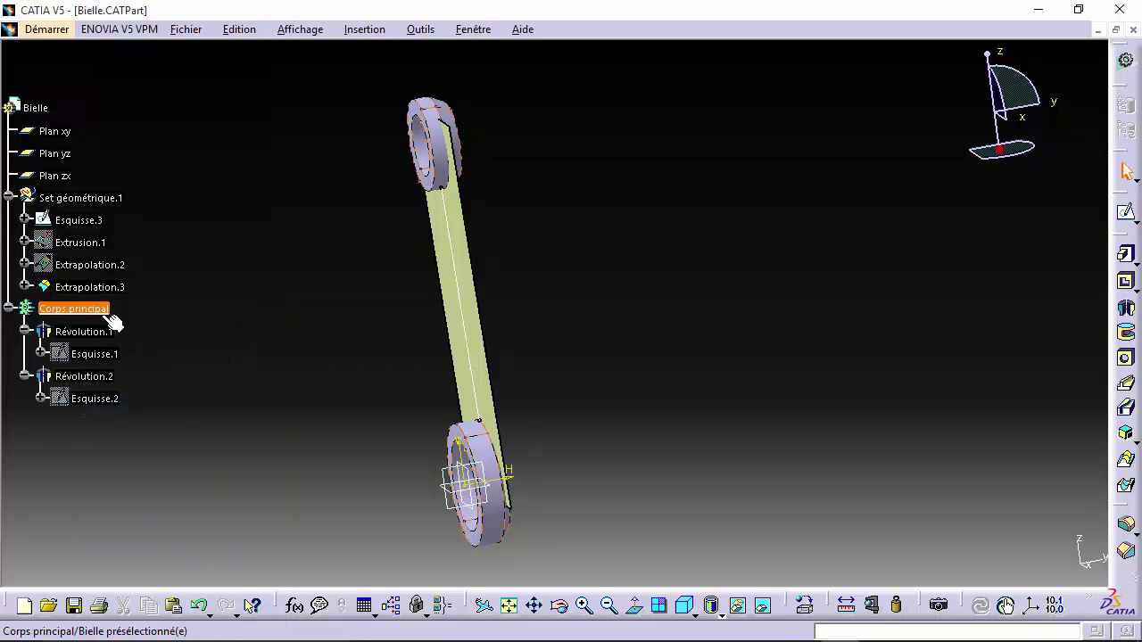
{"action": "left_click", "coordinate": [471, 495]}
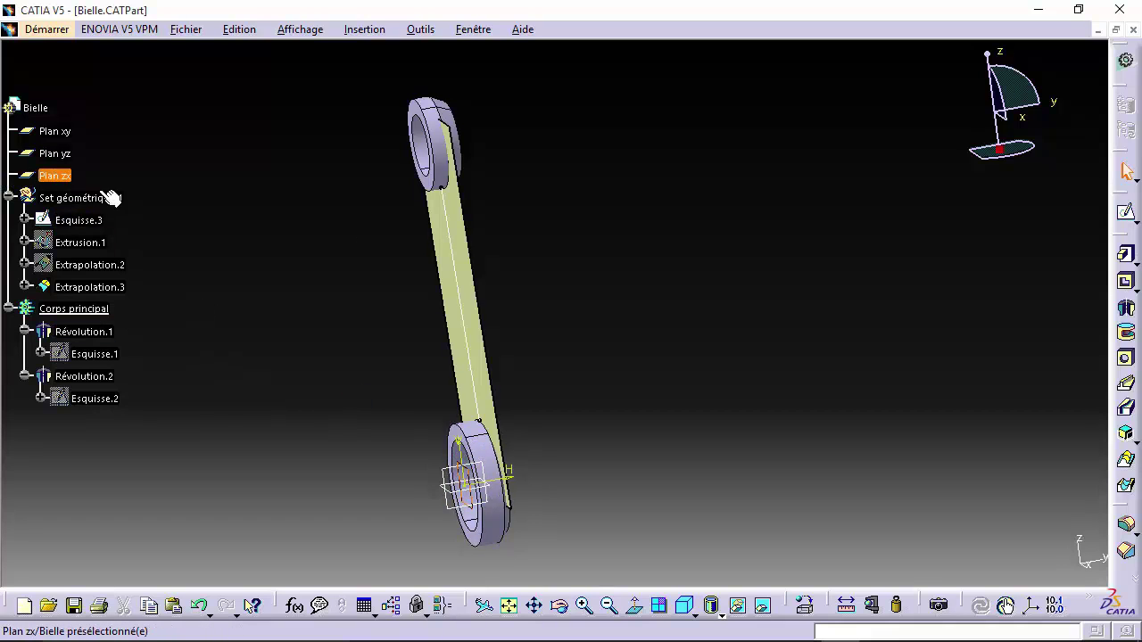
{"action": "left_click", "coordinate": [1124, 217]}
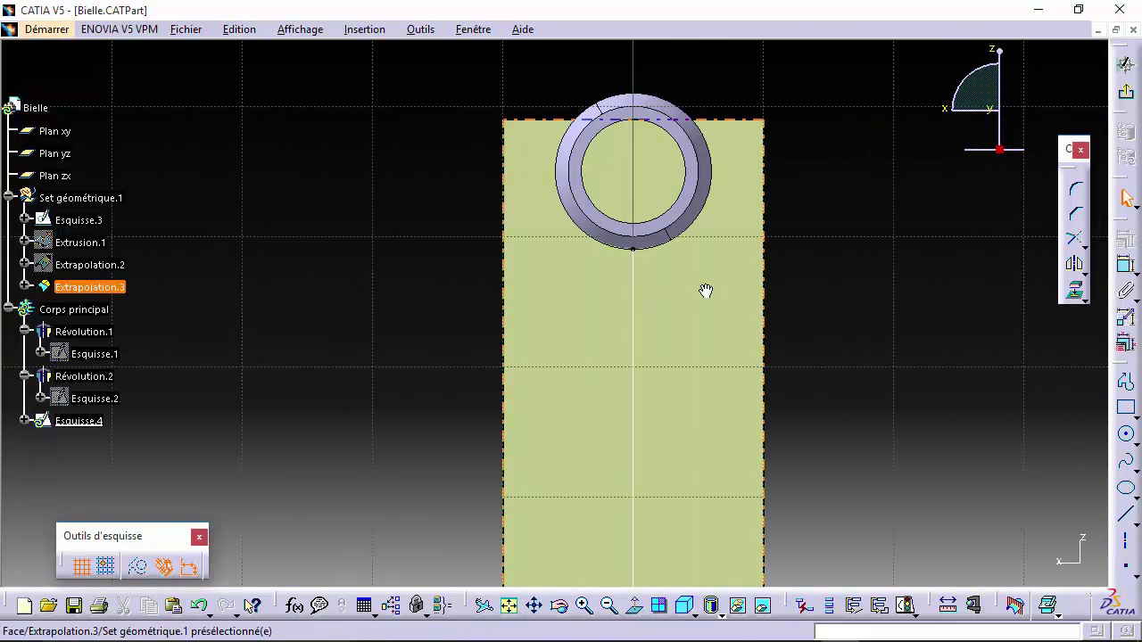
{"action": "mouse_move", "coordinate": [706, 291]}
{"action": "middle_mouse_down", "text": "ctrl"}
{"action": "mouse_move", "coordinate": [682, 397]}
{"action": "mouse_move", "coordinate": [647, 305]}
{"action": "middle_mouse_up", "text": "ctrl"}
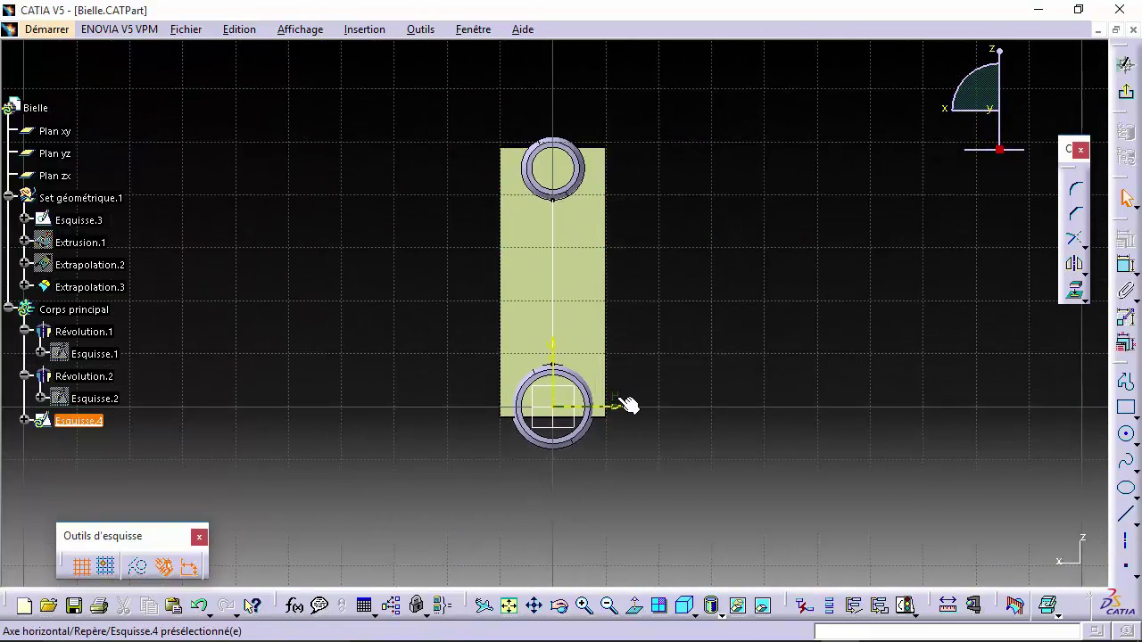
{"action": "left_click", "coordinate": [637, 607]}
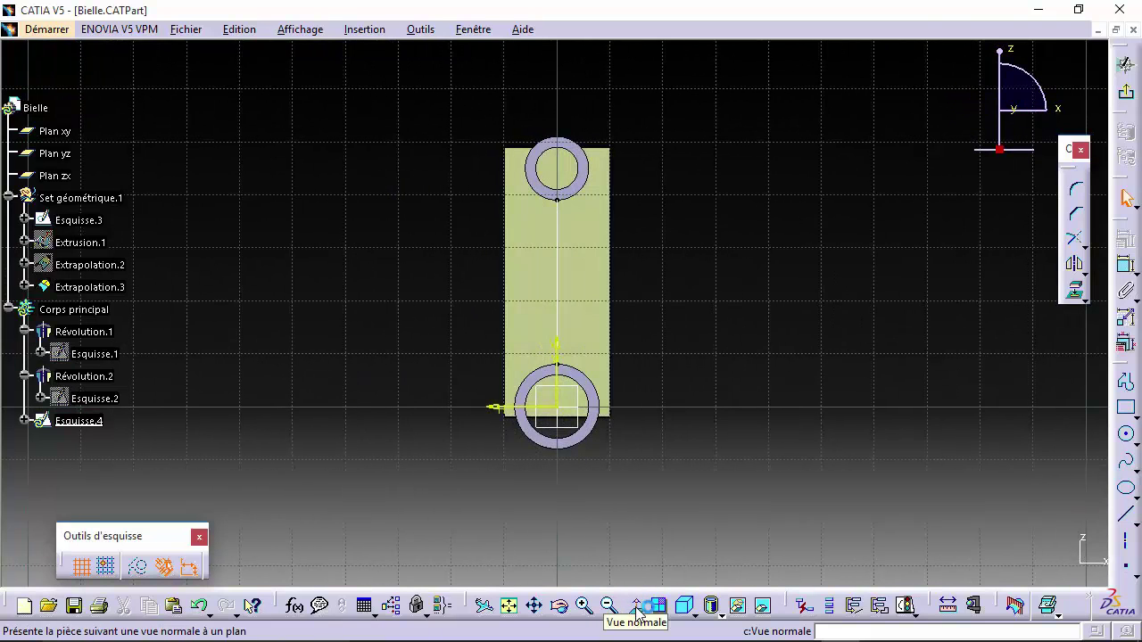
{"action": "middle_click_drag", "start_coordinate": [541, 262], "coordinate": [557, 227], "text": "ctrl"}
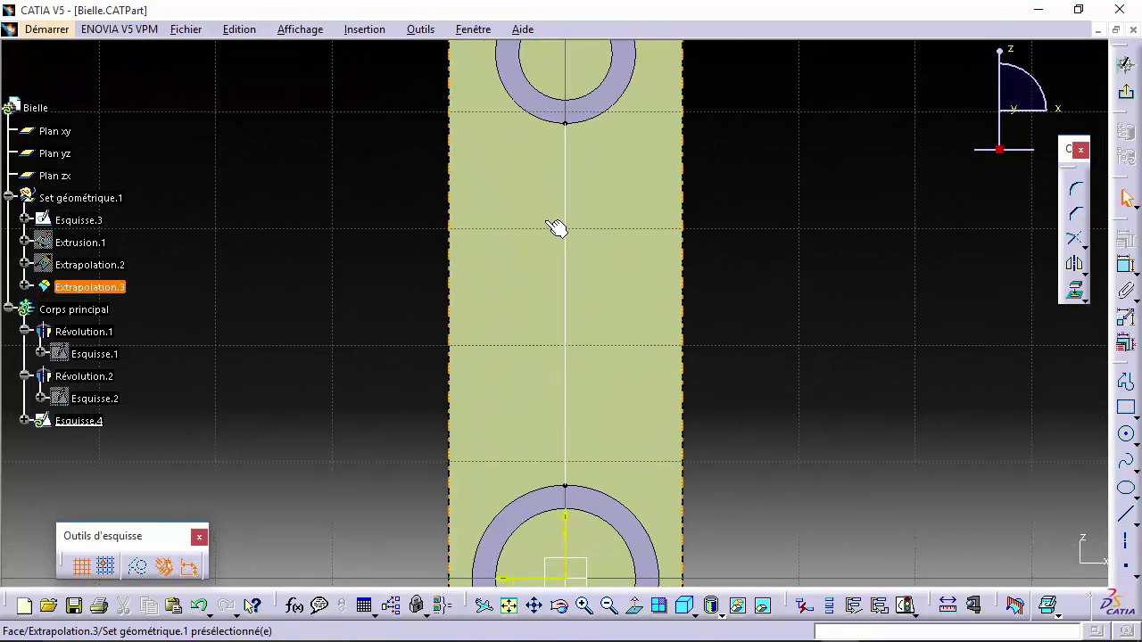
{"action": "middle_click_drag", "start_coordinate": [539, 183], "coordinate": [539, 204]}
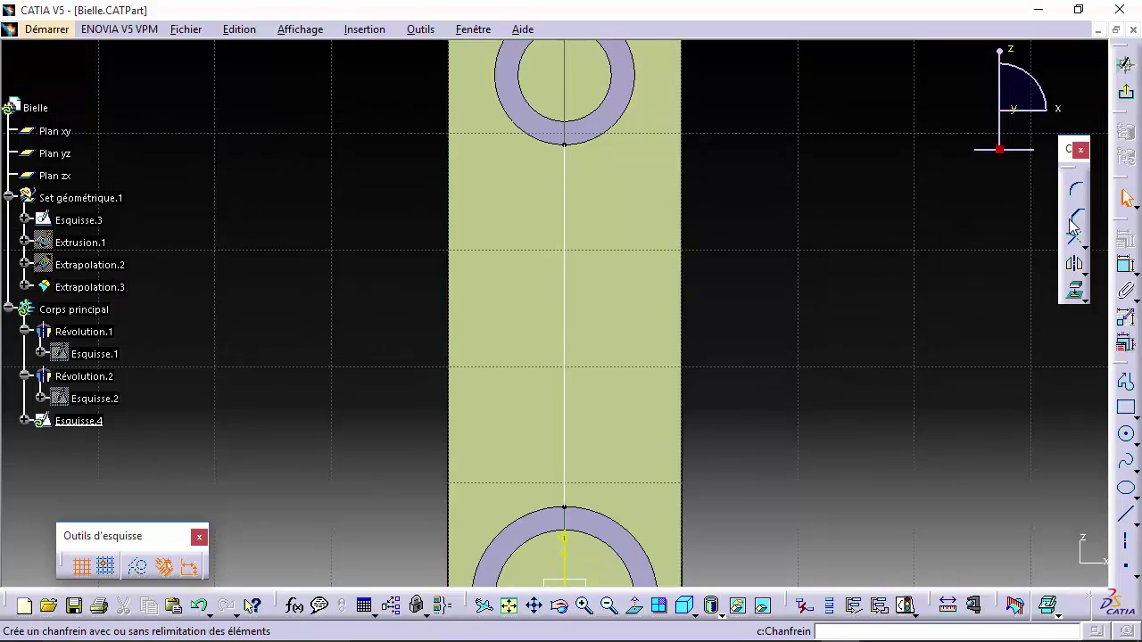
Project the outer circular edges of the upper and lower rings into the sketch as construction elements.
{"action": "left_click", "coordinate": [1127, 518]}
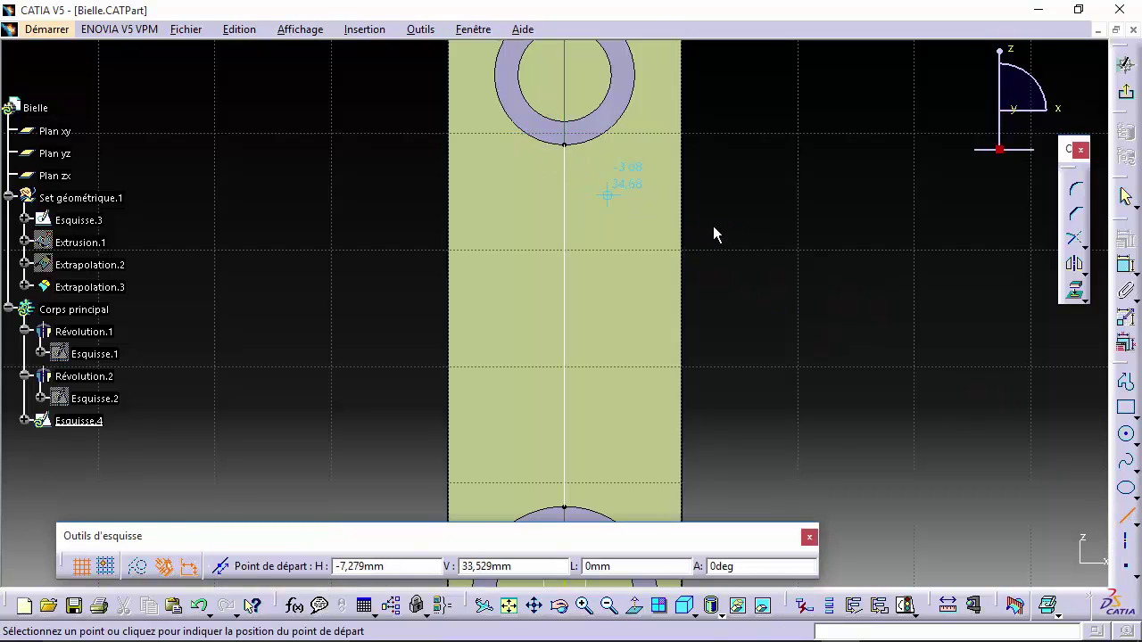
{"action": "key", "text": "Escape"}
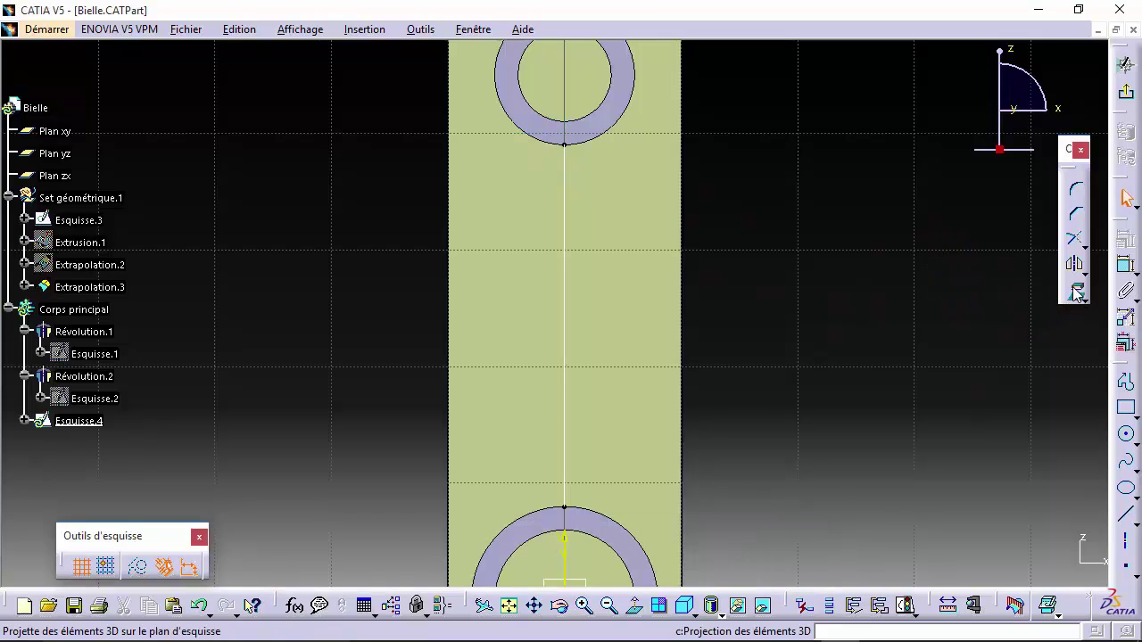
{"action": "left_click", "coordinate": [1074, 290]}
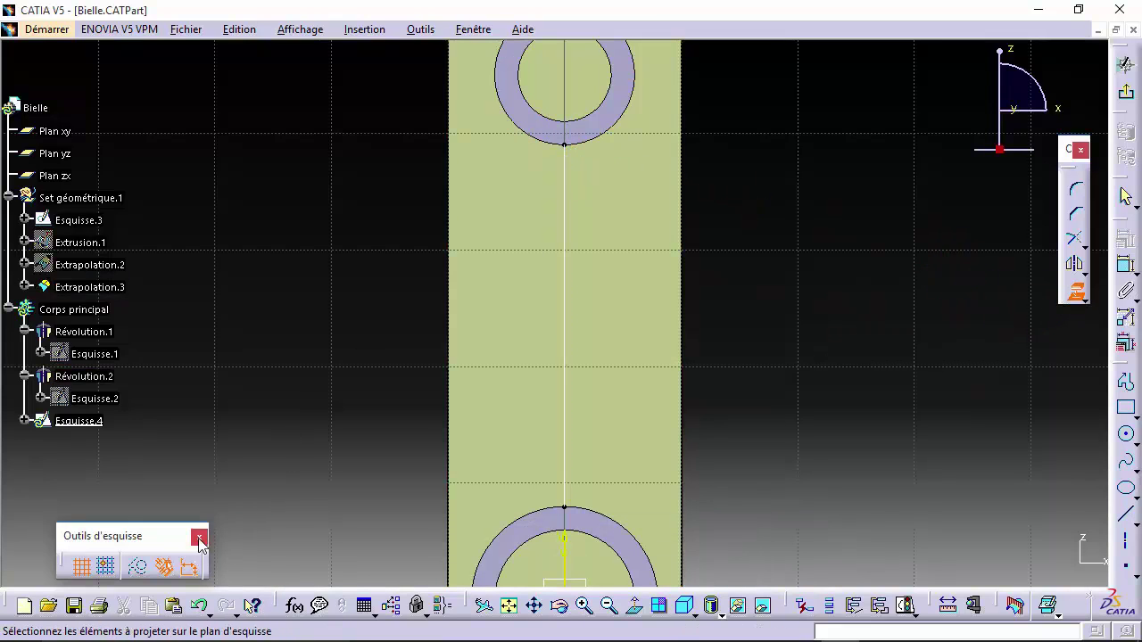
{"action": "left_click", "coordinate": [542, 145]}
{"action": "left_click", "coordinate": [548, 508]}
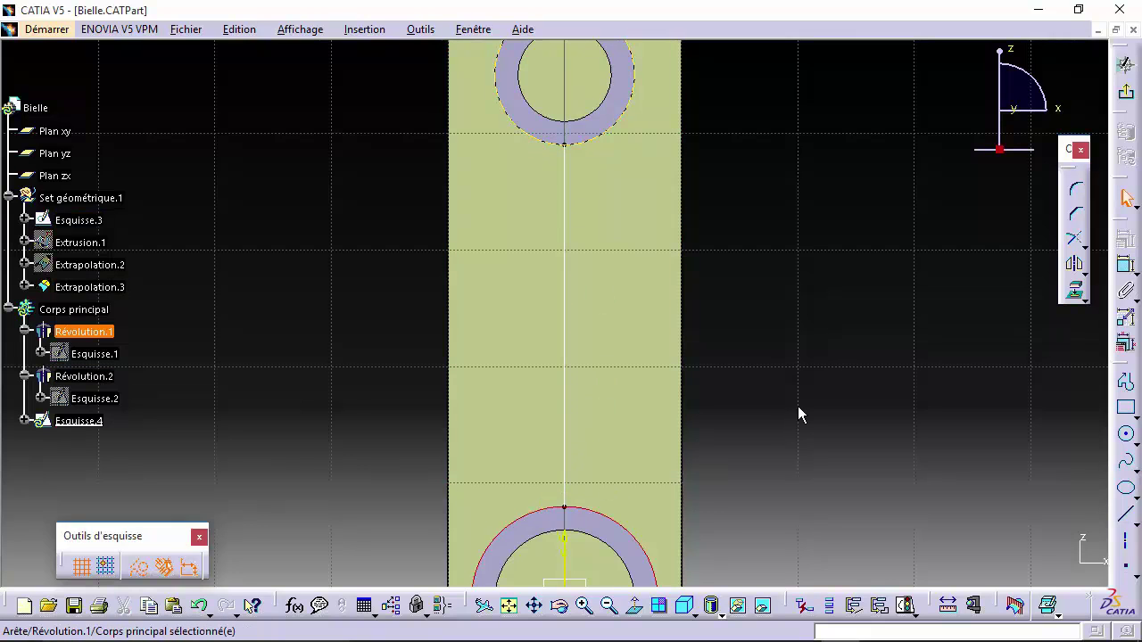
Project the lower ring's outer circular edge into the sketch as a construction element.
{"action": "left_click", "coordinate": [797, 401]}
{"action": "left_click", "coordinate": [1074, 289]}
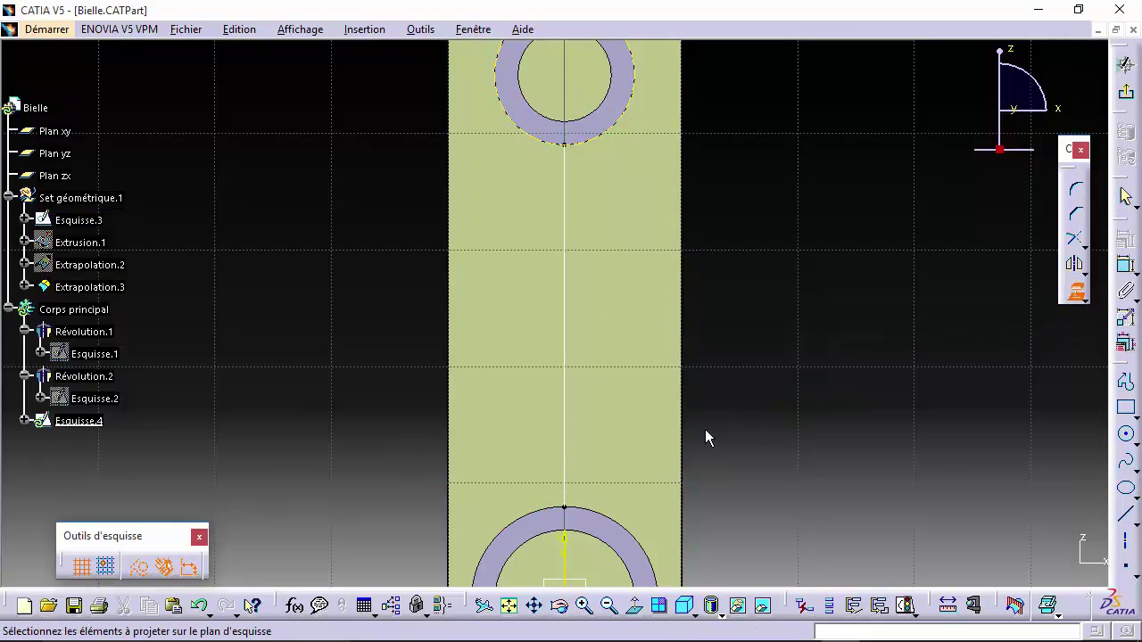
{"action": "left_click", "coordinate": [606, 515]}
{"action": "left_click", "coordinate": [796, 332]}
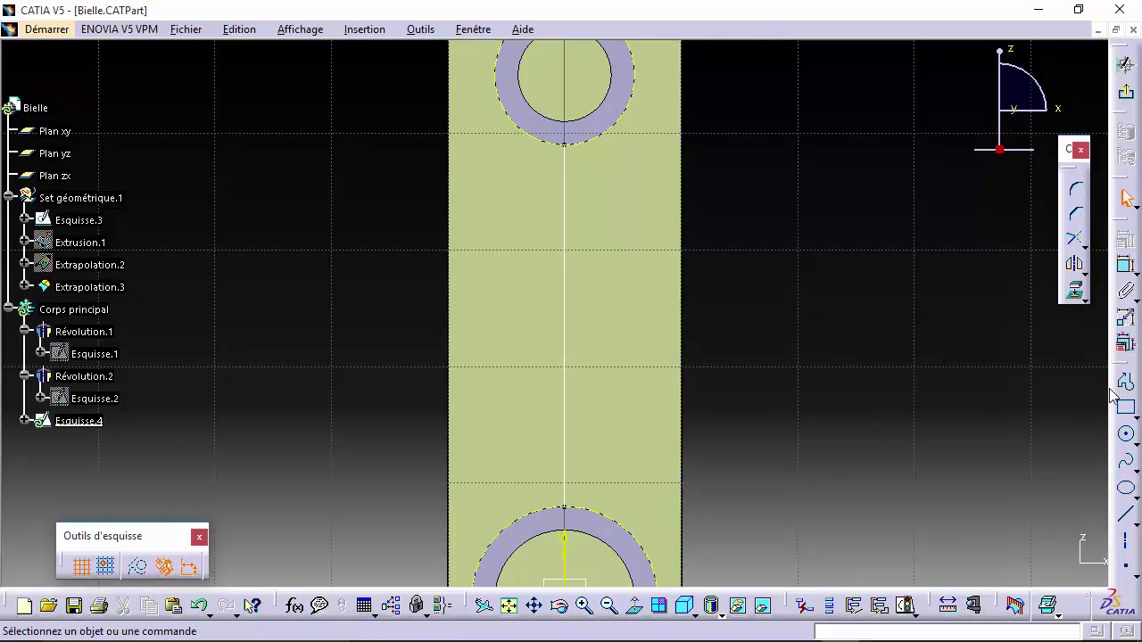
Sketch a slanted line about 34.9 mm long from the upper ring's projected circle down into the lower ring, on the +H side of the vertical axis.
{"action": "left_click", "coordinate": [1125, 516]}
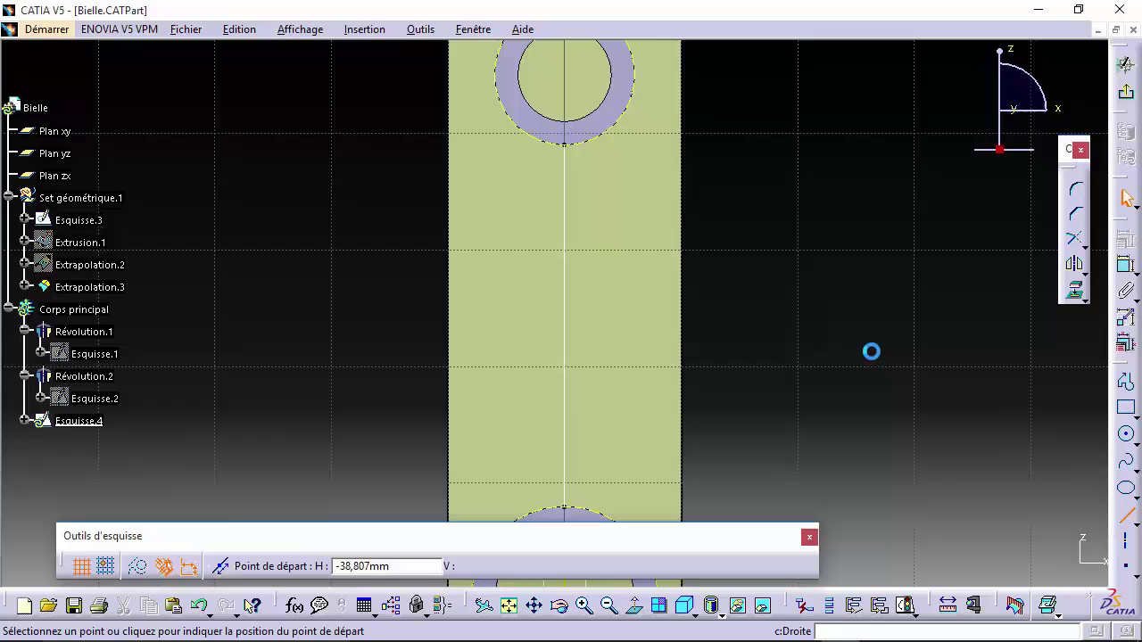
{"action": "left_click", "coordinate": [535, 136]}
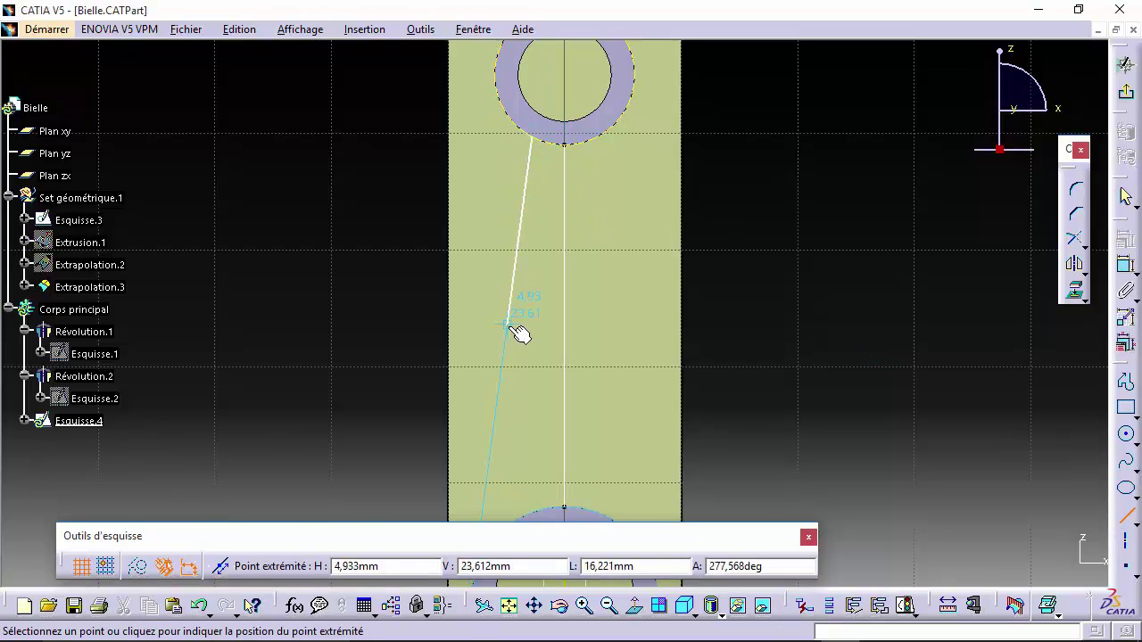
{"action": "middle_click_drag", "start_coordinate": [510, 287], "coordinate": [523, 173]}
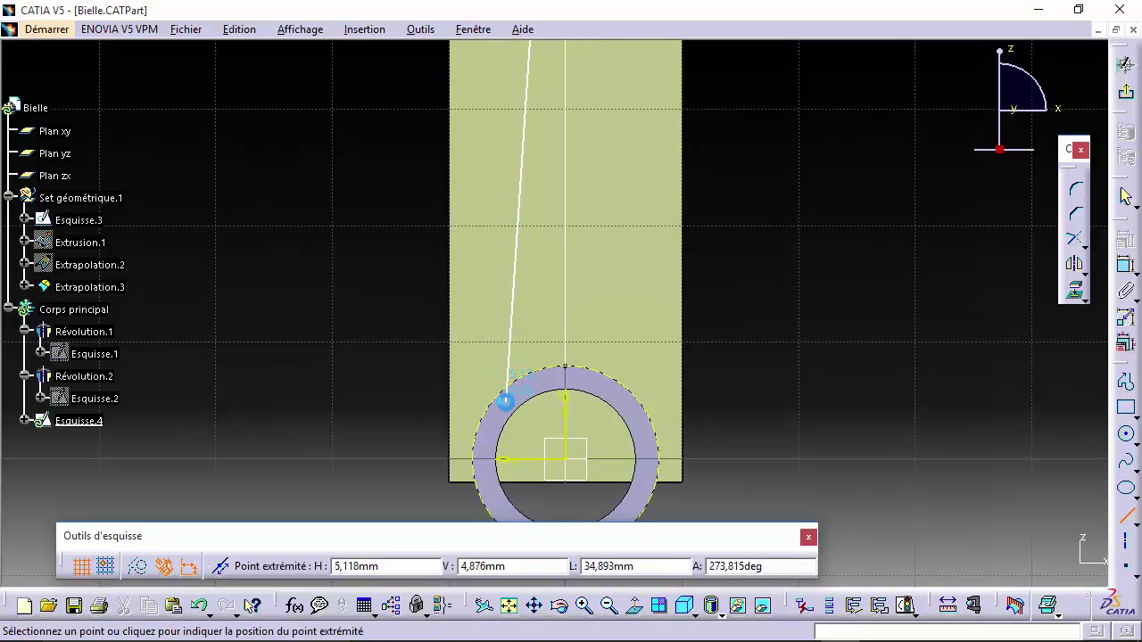
{"action": "left_click", "coordinate": [505, 401]}
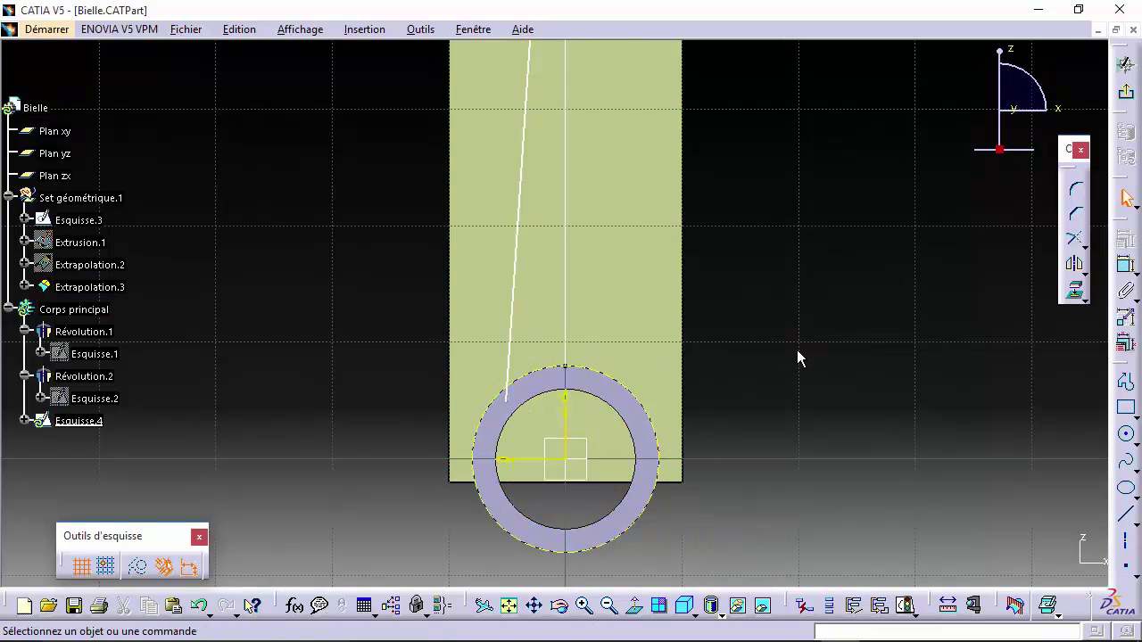
Draw an arc of about 7.07 mm radius centred on the sketch origin, from the slanted line's lower end to the vertical axis.
{"action": "middle_click_drag", "start_coordinate": [521, 418], "coordinate": [526, 357]}
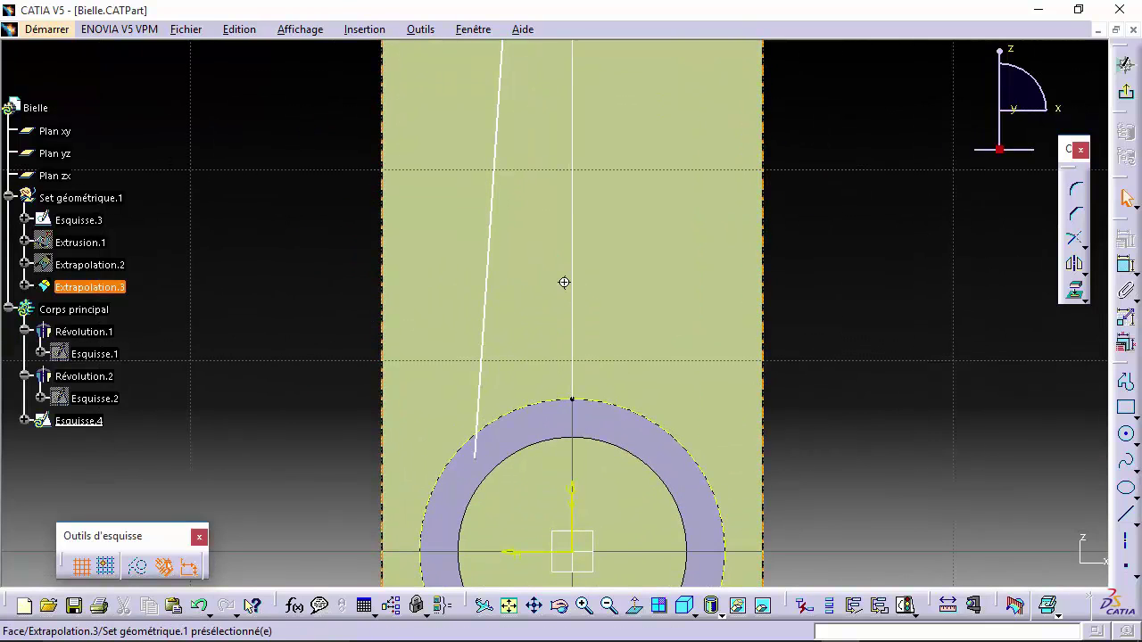
{"action": "mouse_move", "coordinate": [564, 282]}
{"action": "middle_mouse_down"}
{"action": "mouse_move", "coordinate": [571, 365]}
{"action": "mouse_move", "coordinate": [582, 351]}
{"action": "mouse_move", "coordinate": [573, 372]}
{"action": "middle_mouse_up"}
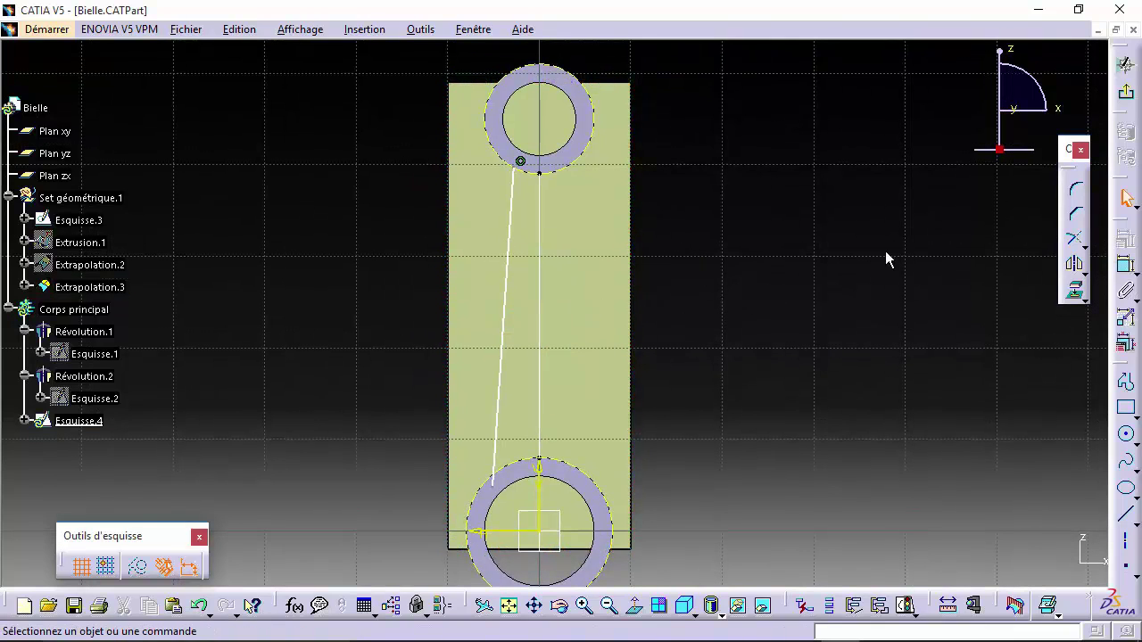
{"action": "left_click", "coordinate": [1137, 444]}
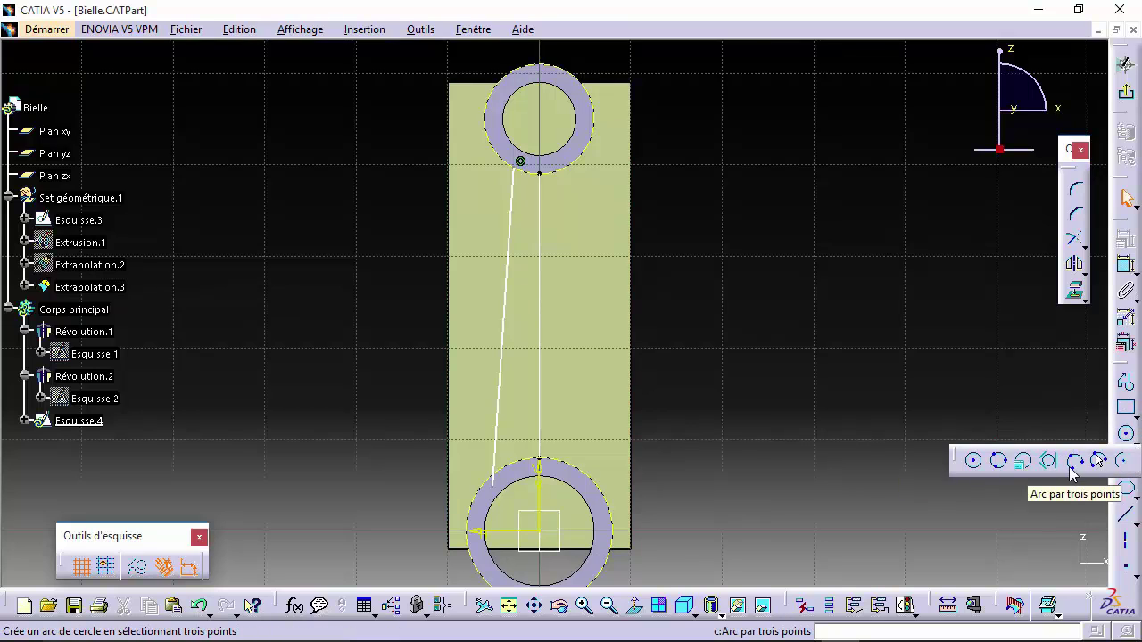
{"action": "left_click", "coordinate": [1124, 464]}
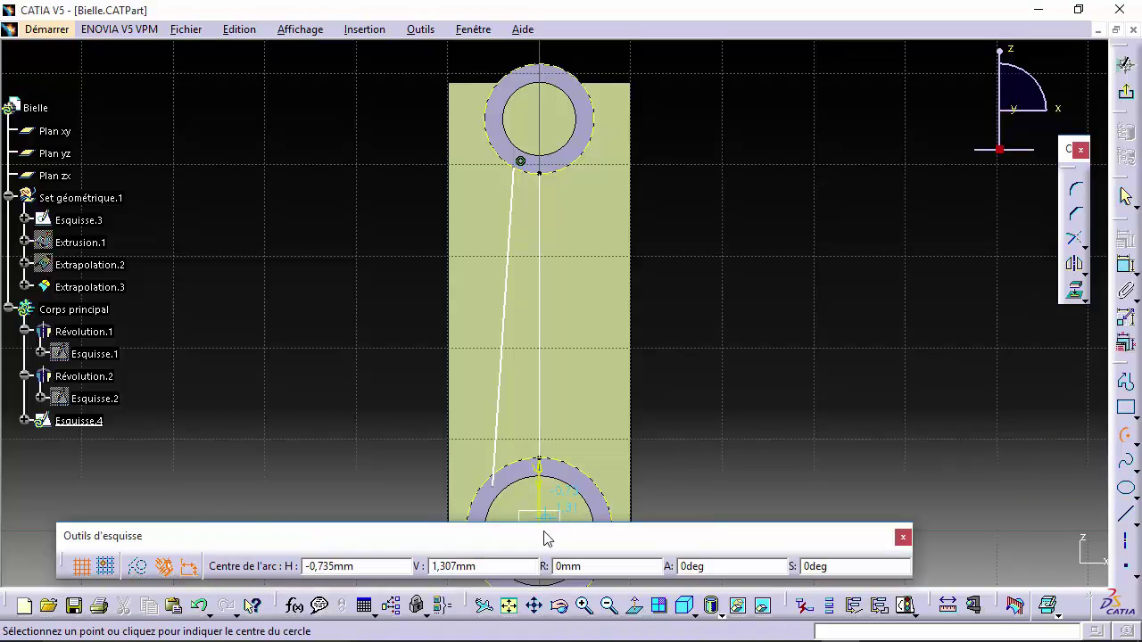
{"action": "middle_click_drag", "start_coordinate": [594, 387], "coordinate": [607, 297]}
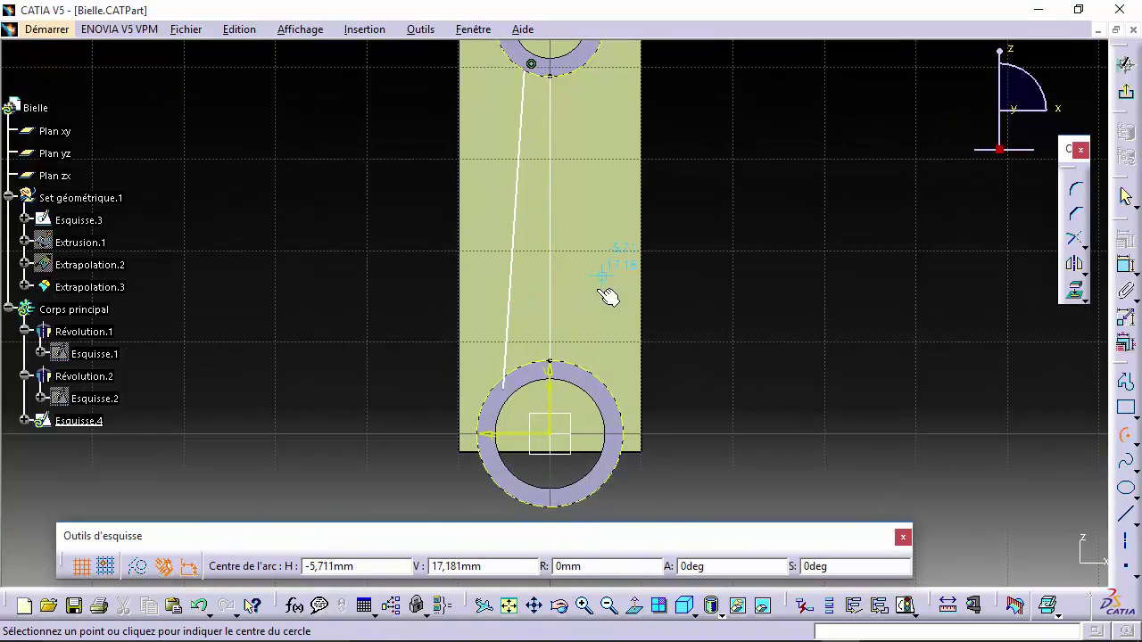
{"action": "left_click", "coordinate": [553, 432]}
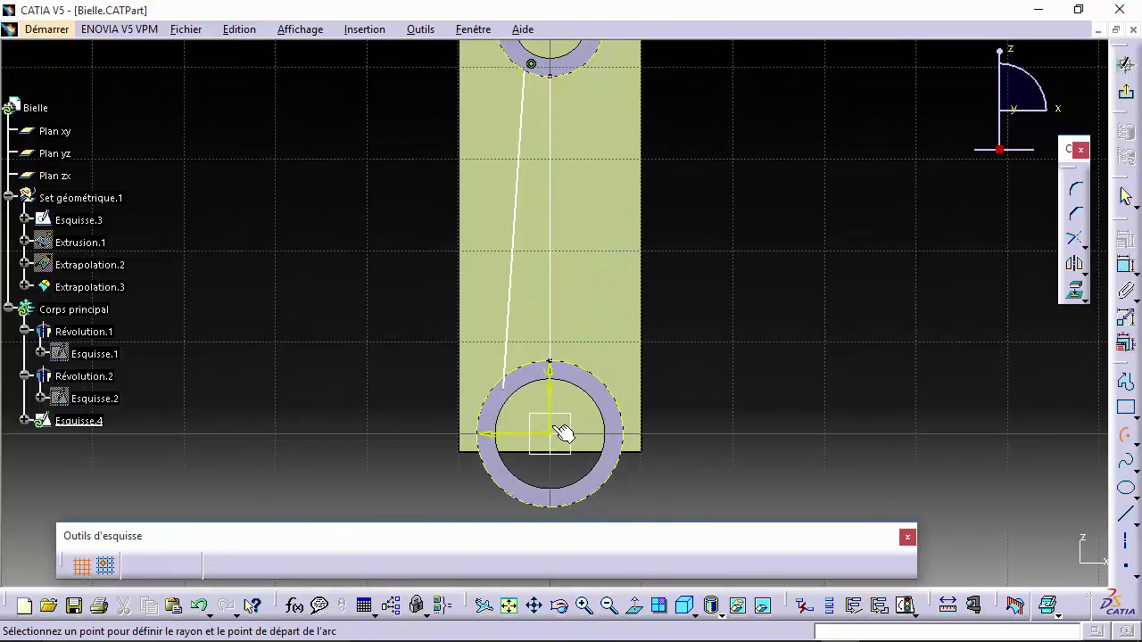
{"action": "left_click", "coordinate": [506, 388]}
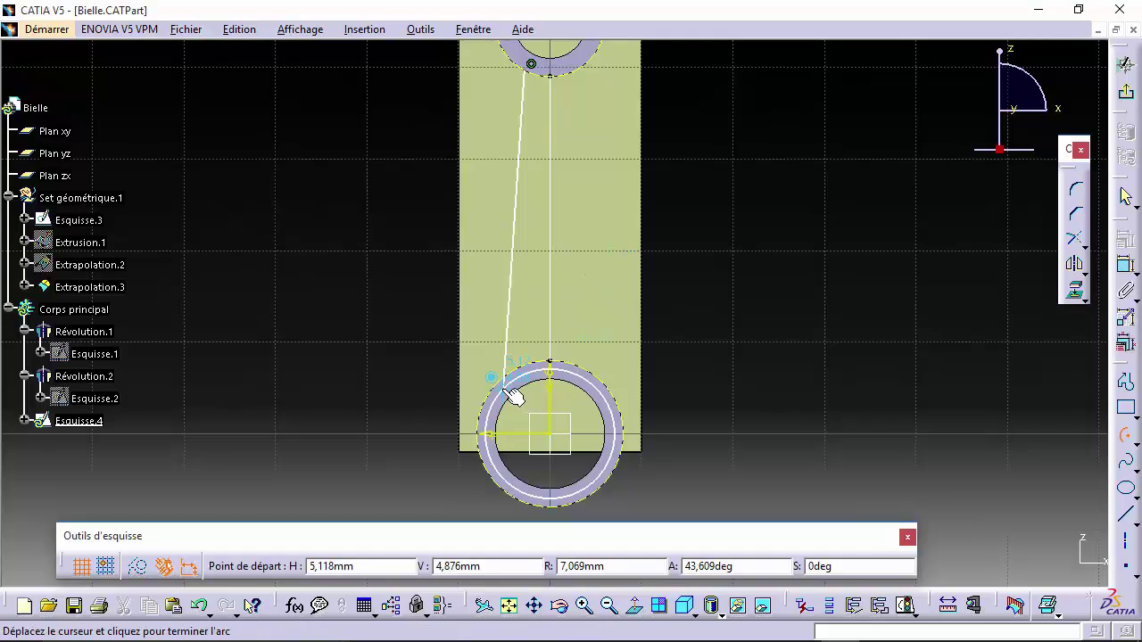
{"action": "left_click", "coordinate": [553, 370]}
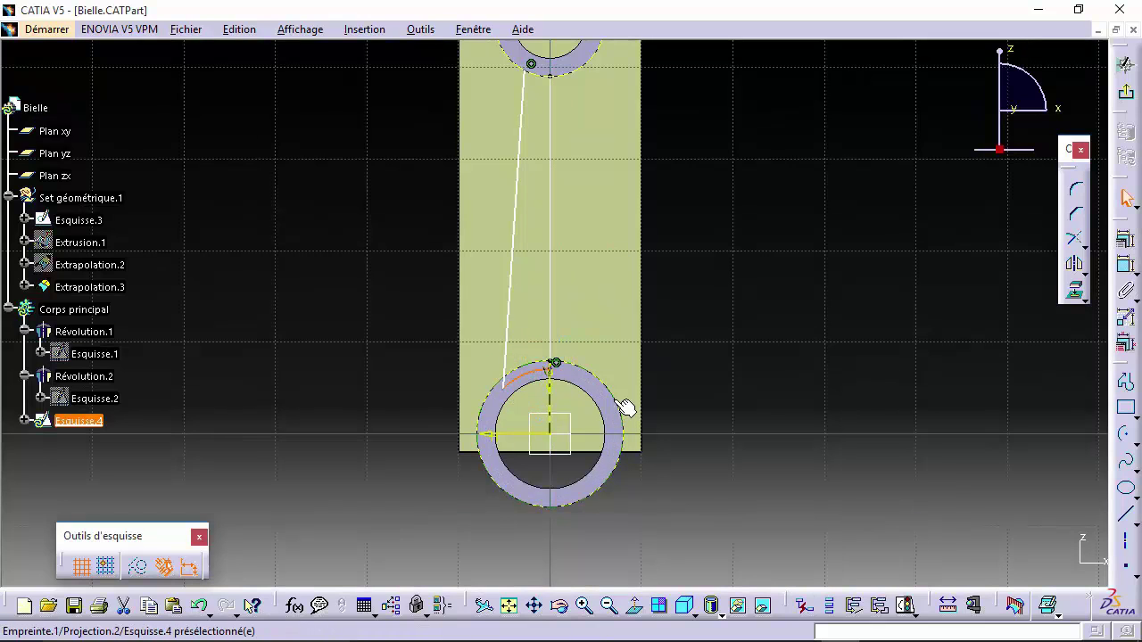
{"action": "mouse_move", "coordinate": [591, 407]}
{"action": "middle_mouse_down"}
{"action": "mouse_move", "coordinate": [622, 455]}
{"action": "mouse_move", "coordinate": [618, 360]}
{"action": "middle_mouse_up"}
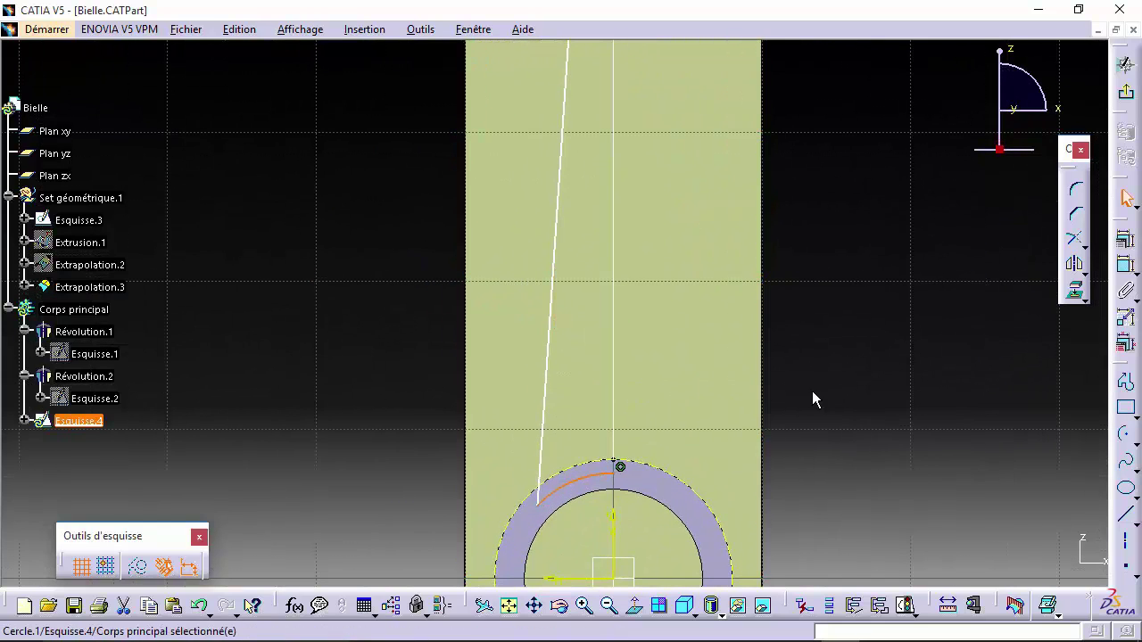
{"action": "left_click", "coordinate": [811, 392]}
{"action": "middle_click_drag", "start_coordinate": [754, 356], "coordinate": [730, 256]}
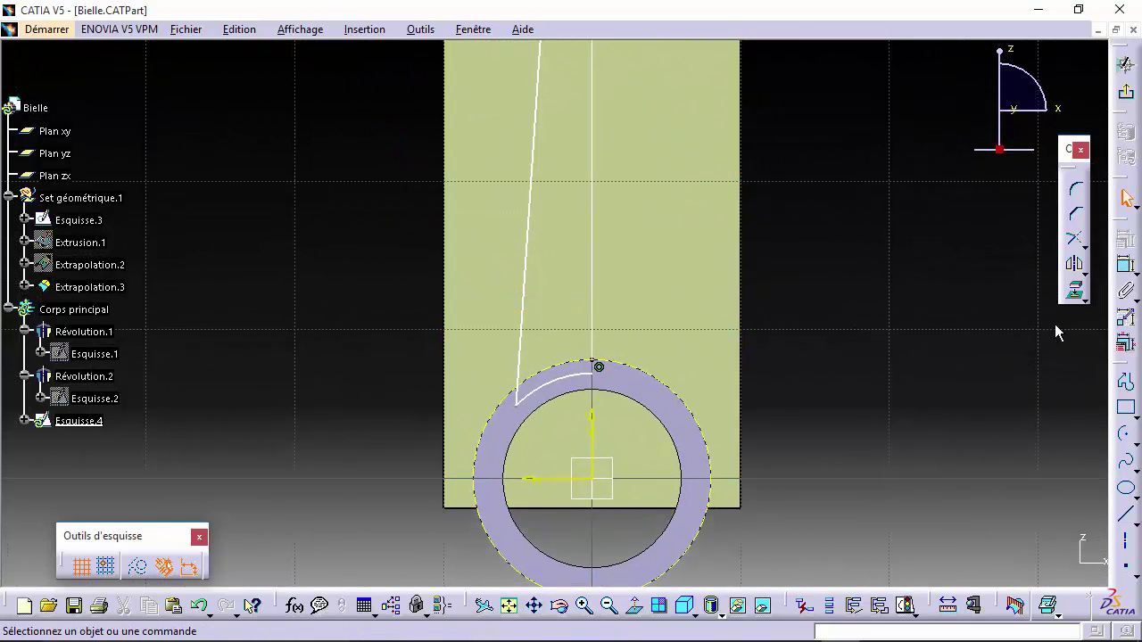
{"action": "middle_click_drag", "start_coordinate": [860, 284], "coordinate": [856, 299]}
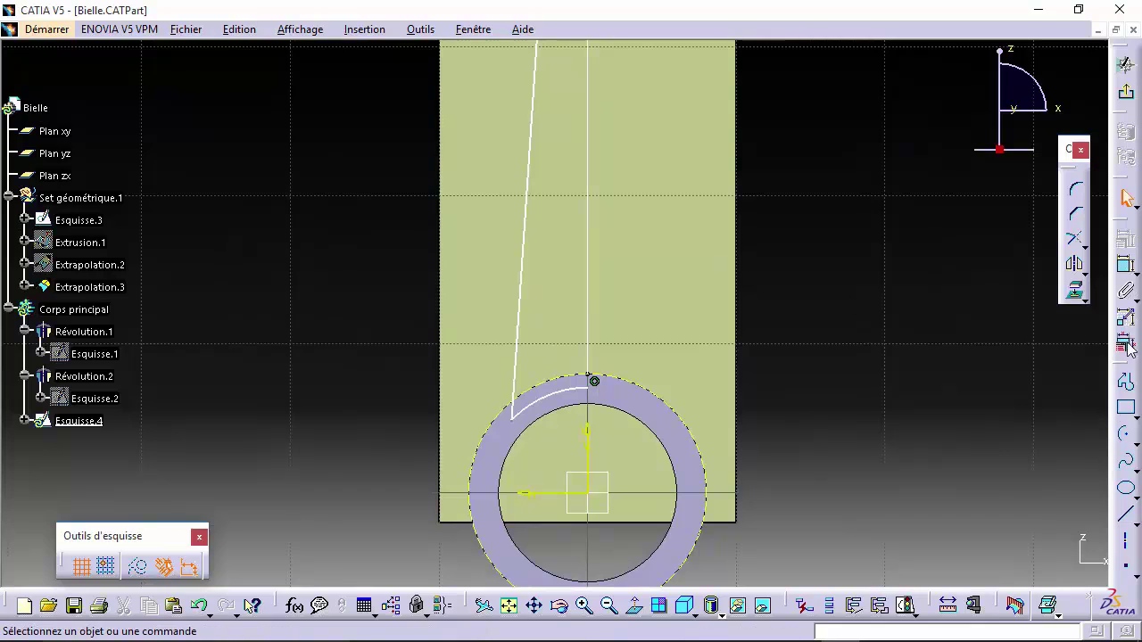
{"action": "left_click", "coordinate": [1121, 273]}
{"action": "left_click", "coordinate": [555, 399]}
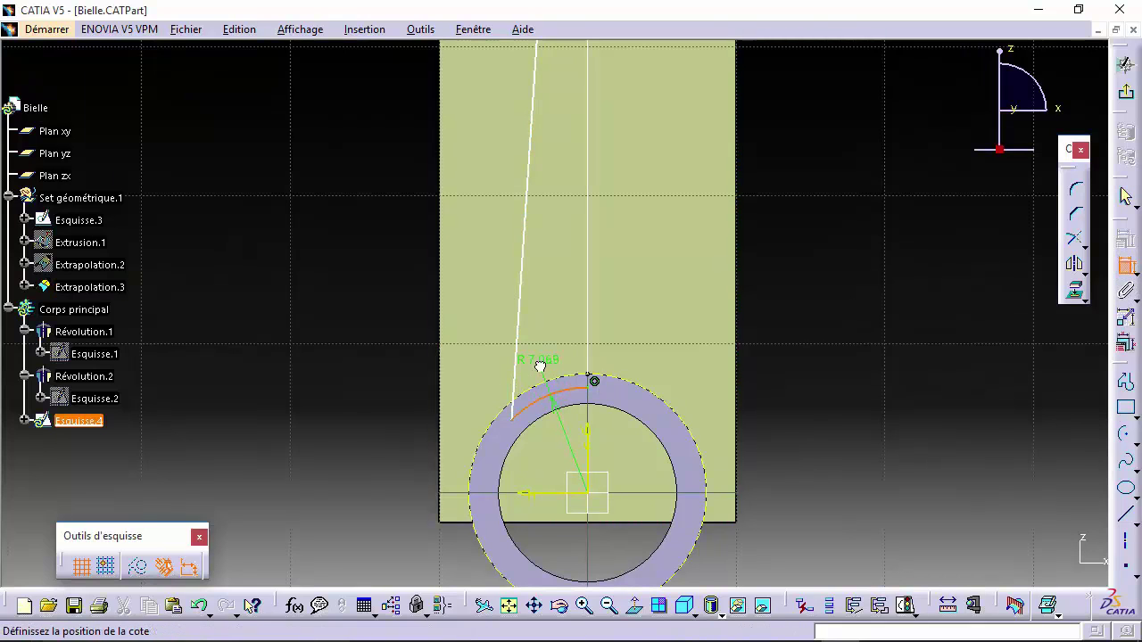
{"action": "key", "text": "Escape"}
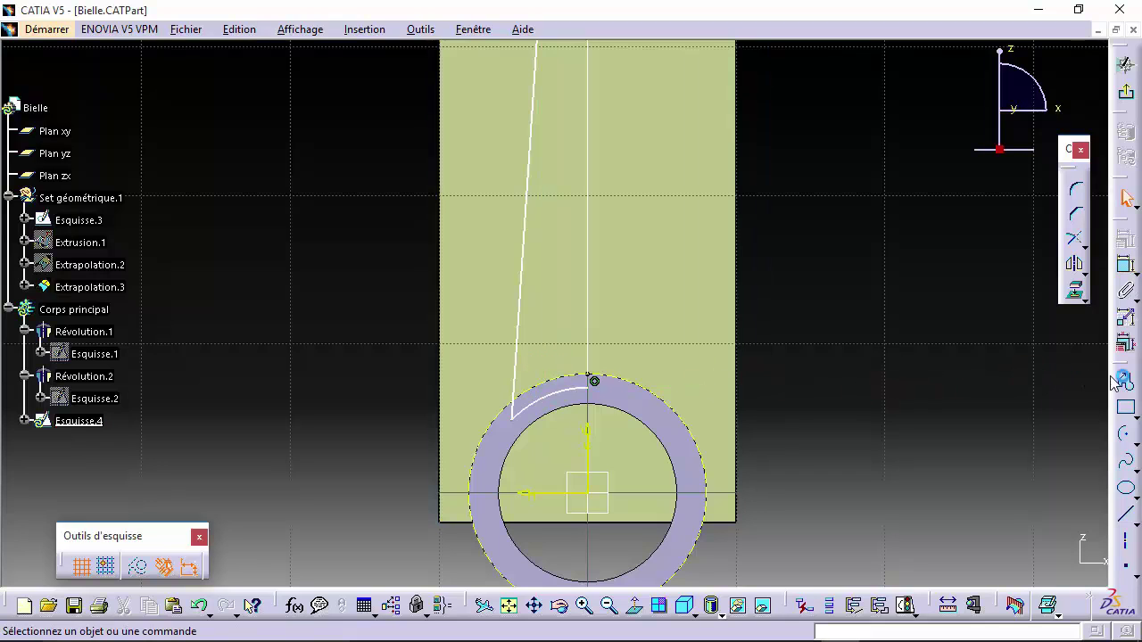
Dimension the lower arc's radius and set it to 7.4 mm.
{"action": "left_click", "coordinate": [1126, 265]}
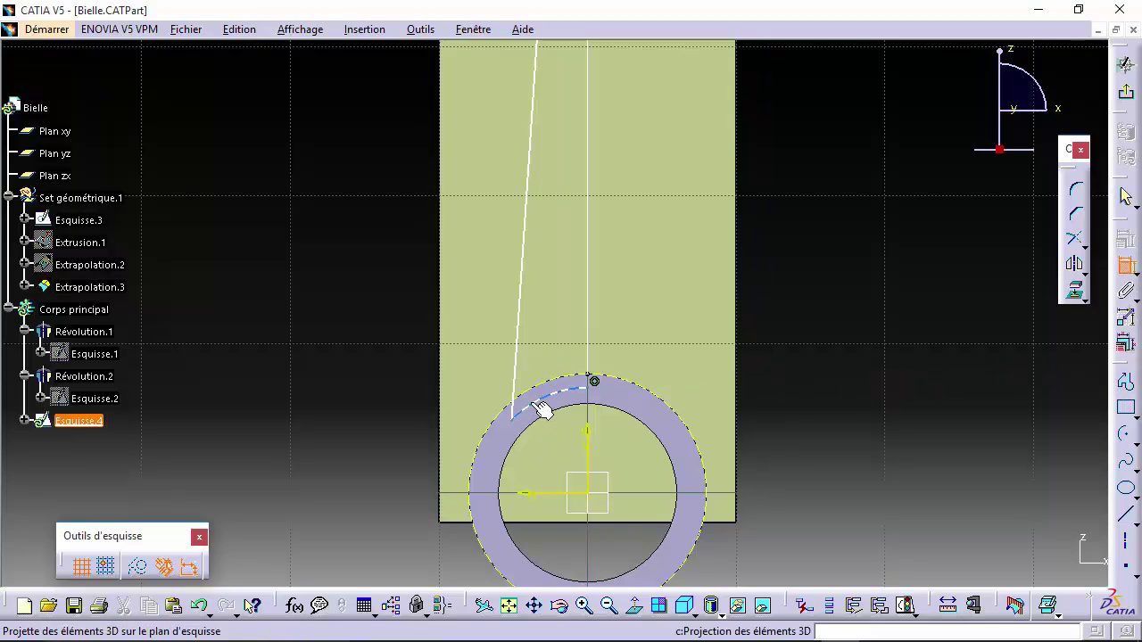
{"action": "left_click", "coordinate": [541, 408]}
{"action": "left_click", "coordinate": [343, 283]}
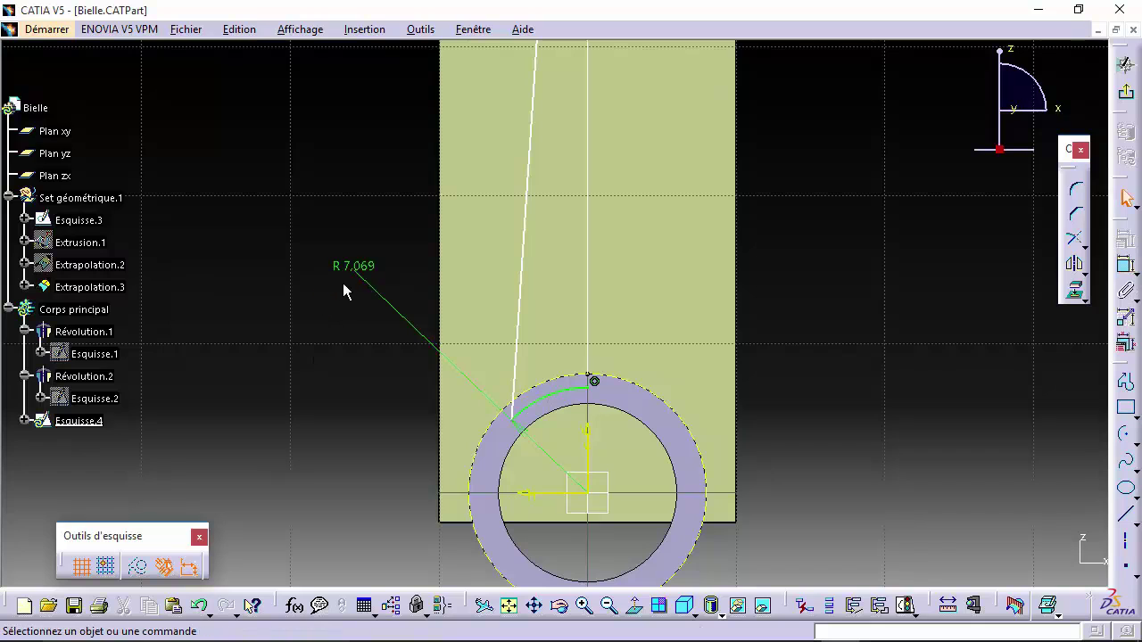
{"action": "double_click", "coordinate": [355, 278]}
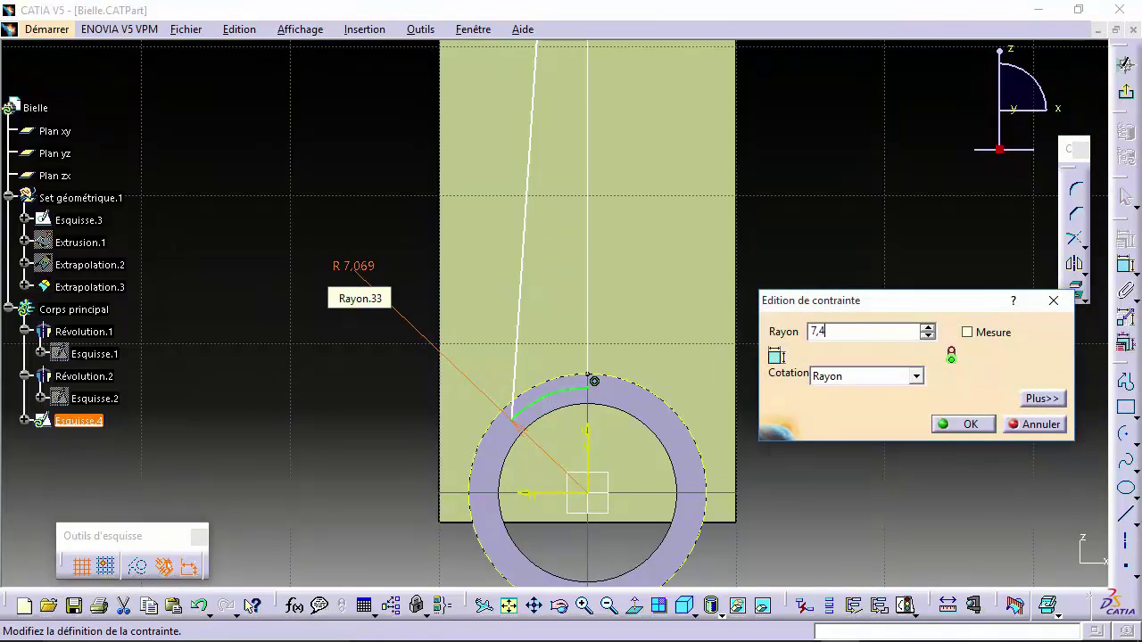
{"action": "key", "text": "Return"}
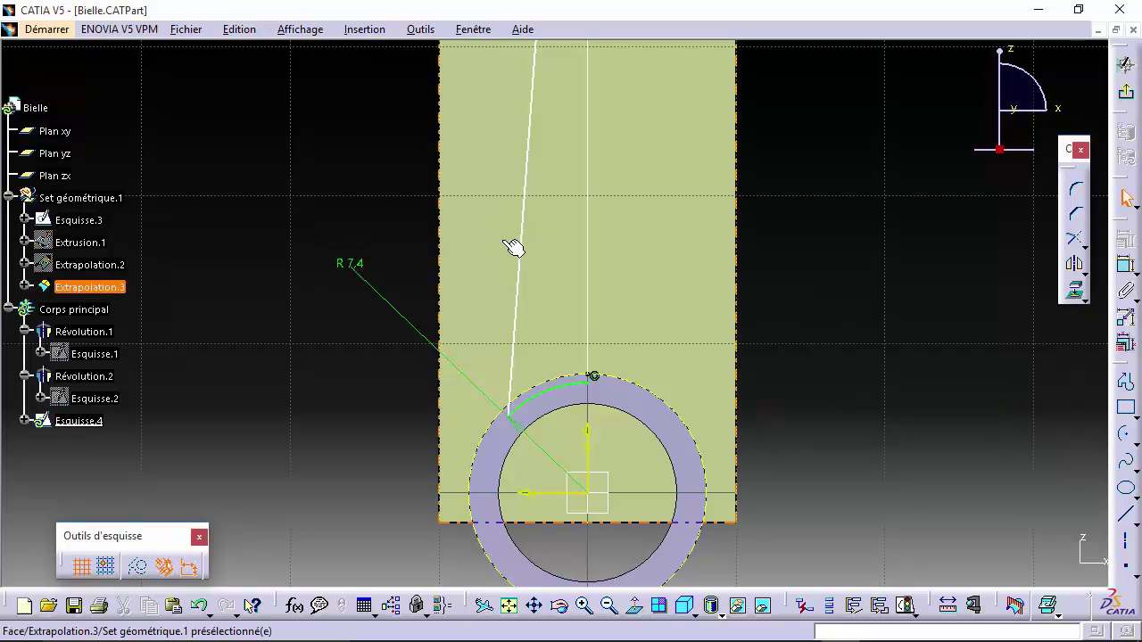
Dimension the distance from the slanted line's lower end to the vertical axis and set it to 6 mm.
{"action": "left_click", "coordinate": [510, 416]}
{"action": "left_click", "coordinate": [592, 466]}
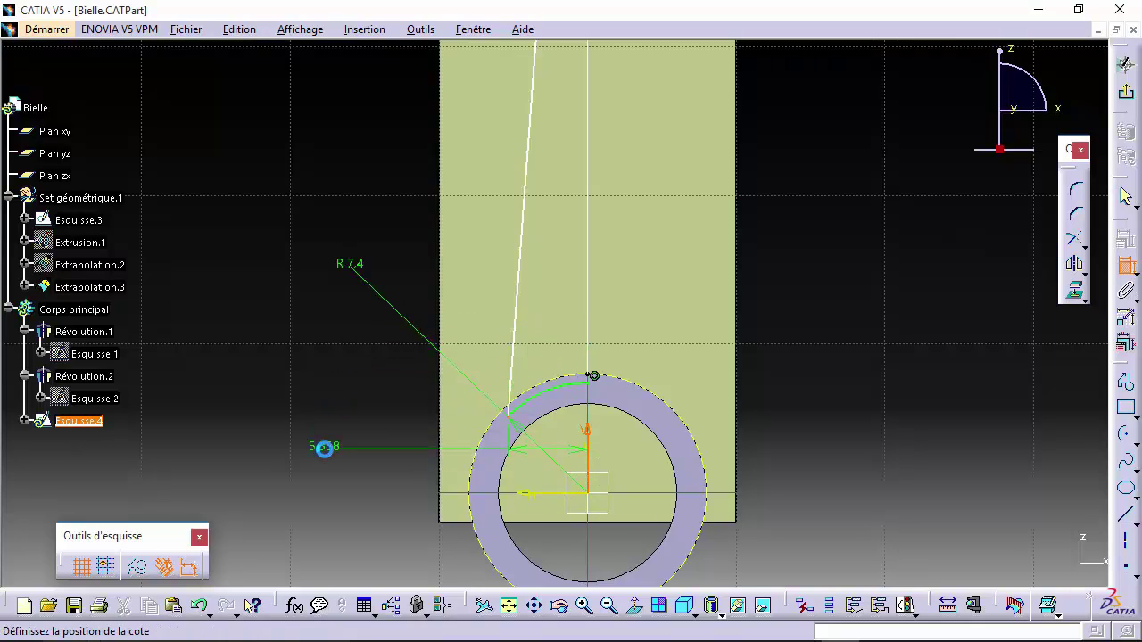
{"action": "left_click", "coordinate": [324, 448]}
{"action": "double_click", "coordinate": [331, 446]}
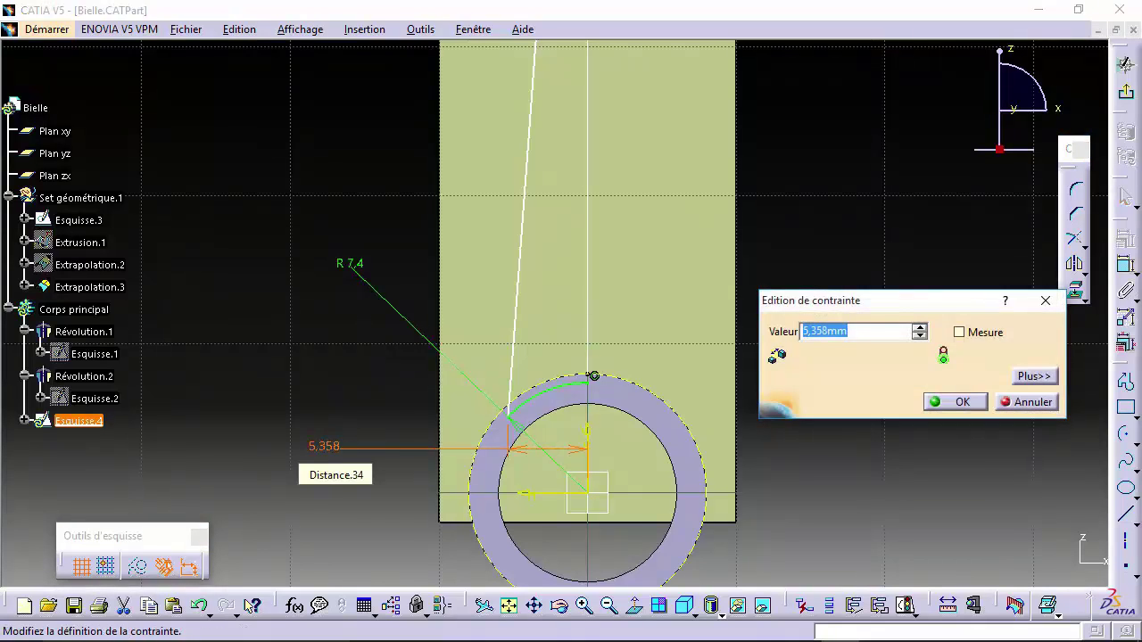
{"action": "type", "text": "6"}
{"action": "key", "text": "Return"}
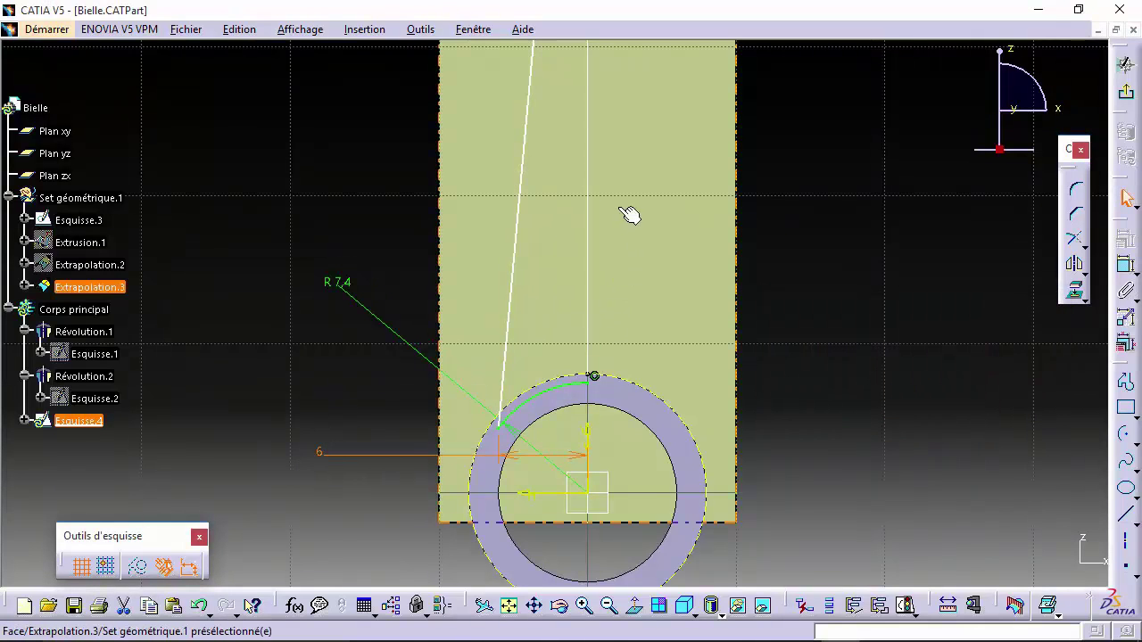
Draw an arc centred on the upper ring's centre, from the slanted line's upper end to the lowest point of the projected circle.
{"action": "middle_click_drag", "start_coordinate": [629, 214], "coordinate": [573, 402]}
{"action": "middle_click_drag", "start_coordinate": [523, 248], "coordinate": [532, 285]}
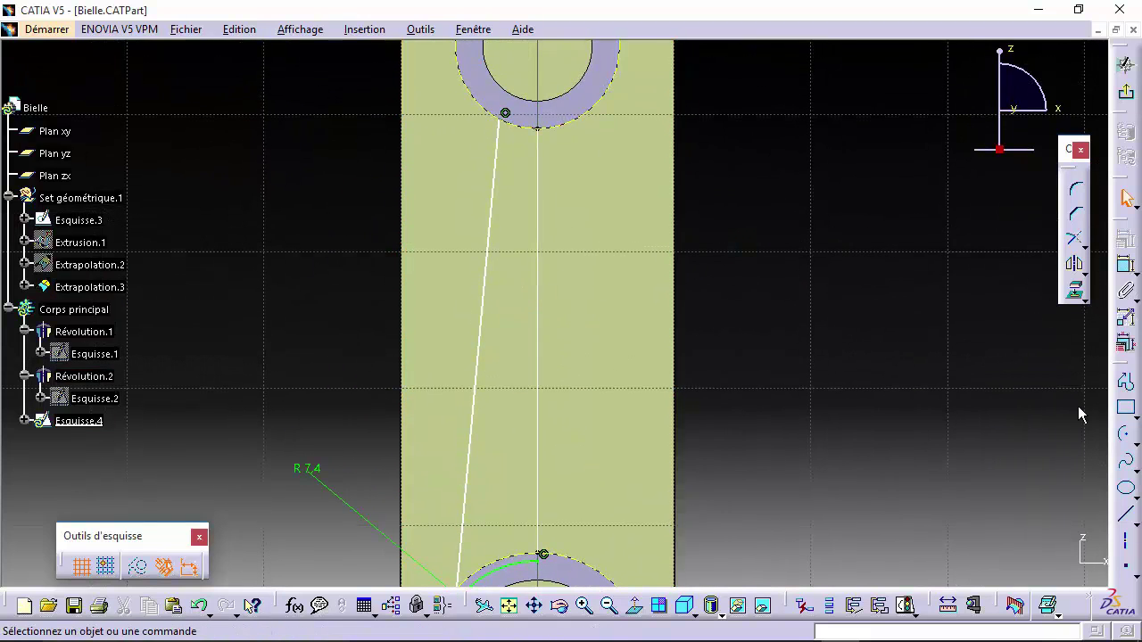
{"action": "left_click", "coordinate": [1125, 434]}
{"action": "middle_click_drag", "start_coordinate": [558, 87], "coordinate": [550, 148]}
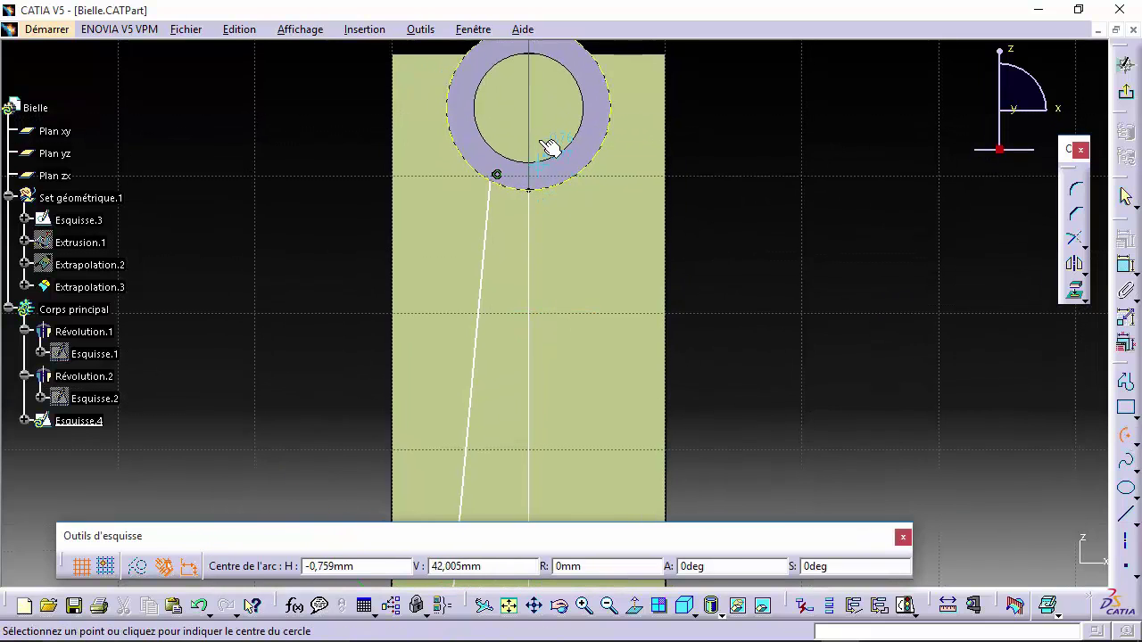
{"action": "left_click", "coordinate": [540, 115]}
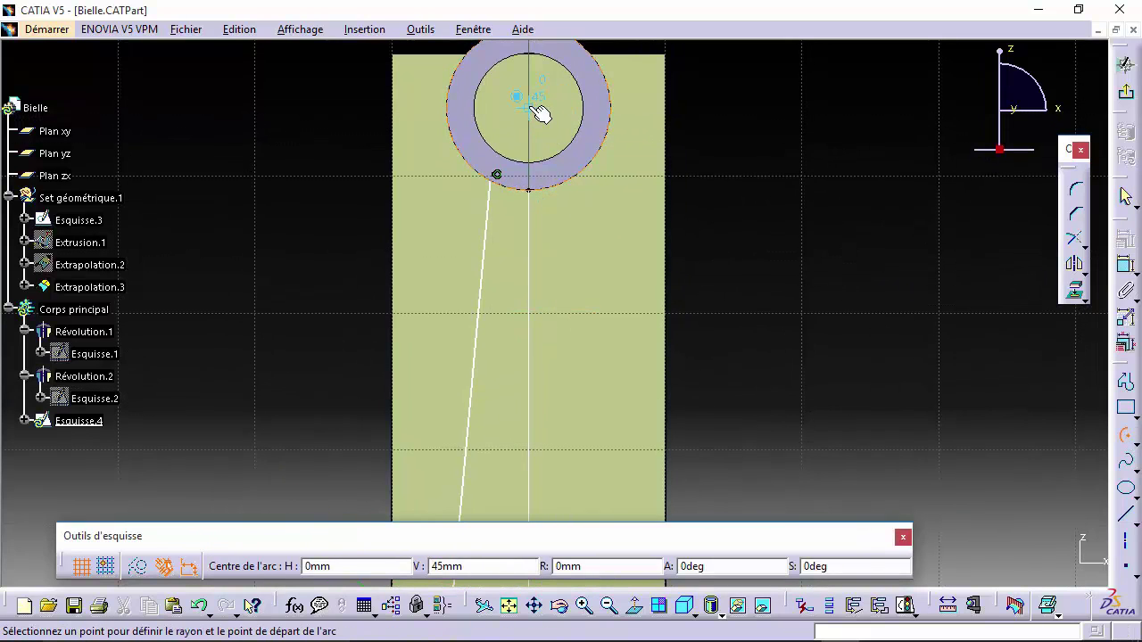
{"action": "left_click", "coordinate": [496, 175]}
{"action": "left_click", "coordinate": [535, 189]}
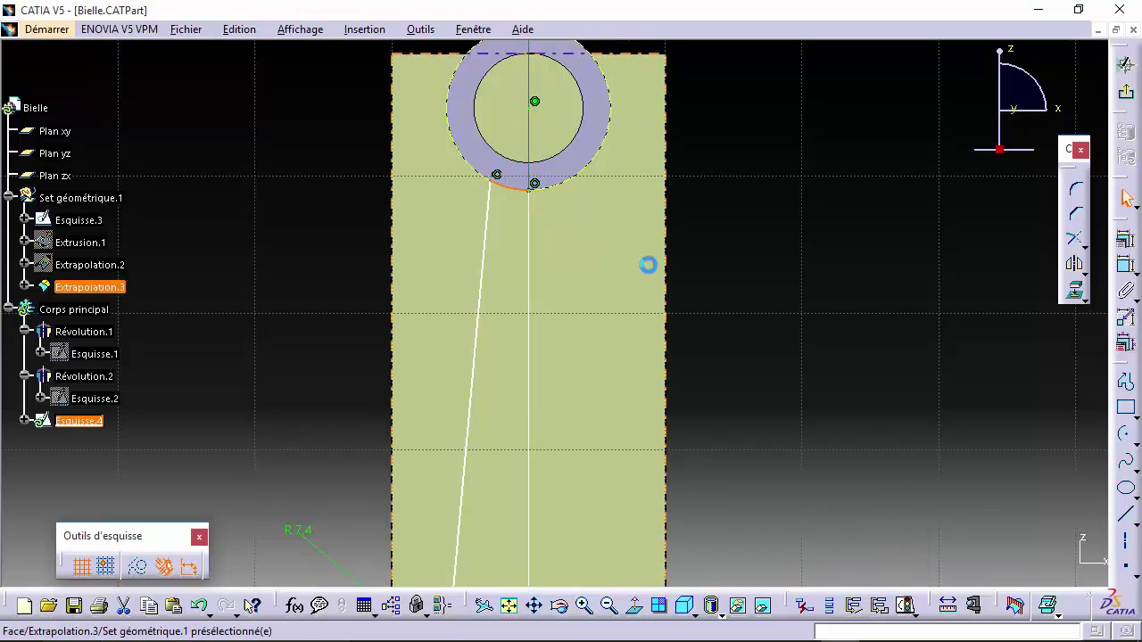
Dimension the horizontal distance from the slanted line's upper end to the upper ring's centre and set it to 3 mm.
{"action": "left_click", "coordinate": [1126, 265]}
{"action": "left_click", "coordinate": [496, 179]}
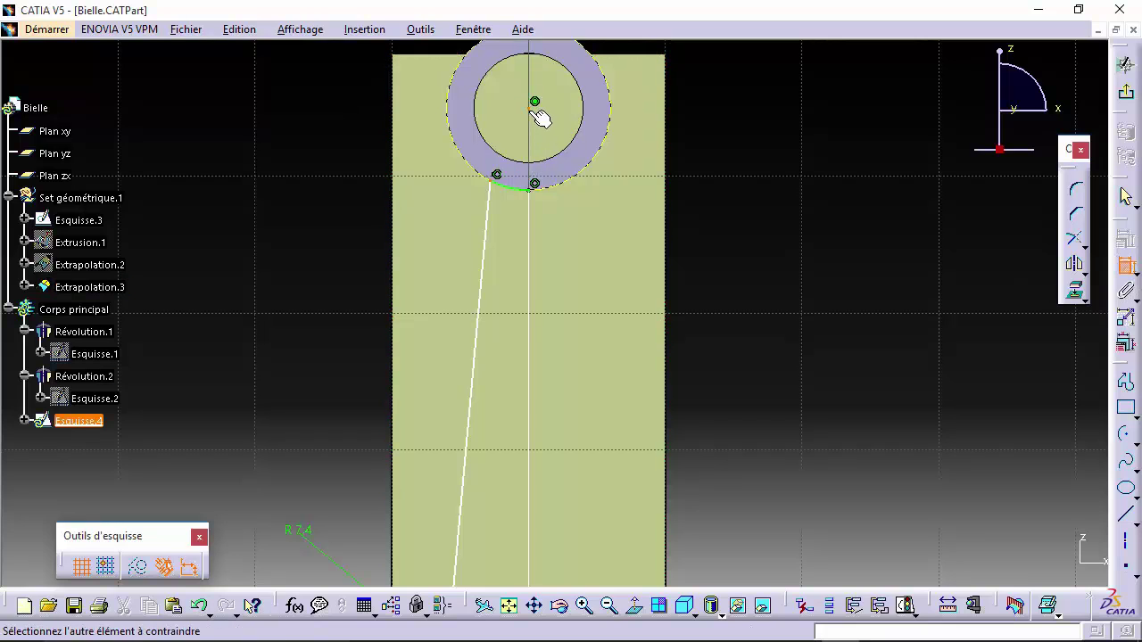
{"action": "left_click", "coordinate": [540, 116]}
{"action": "right_click", "coordinate": [304, 173]}
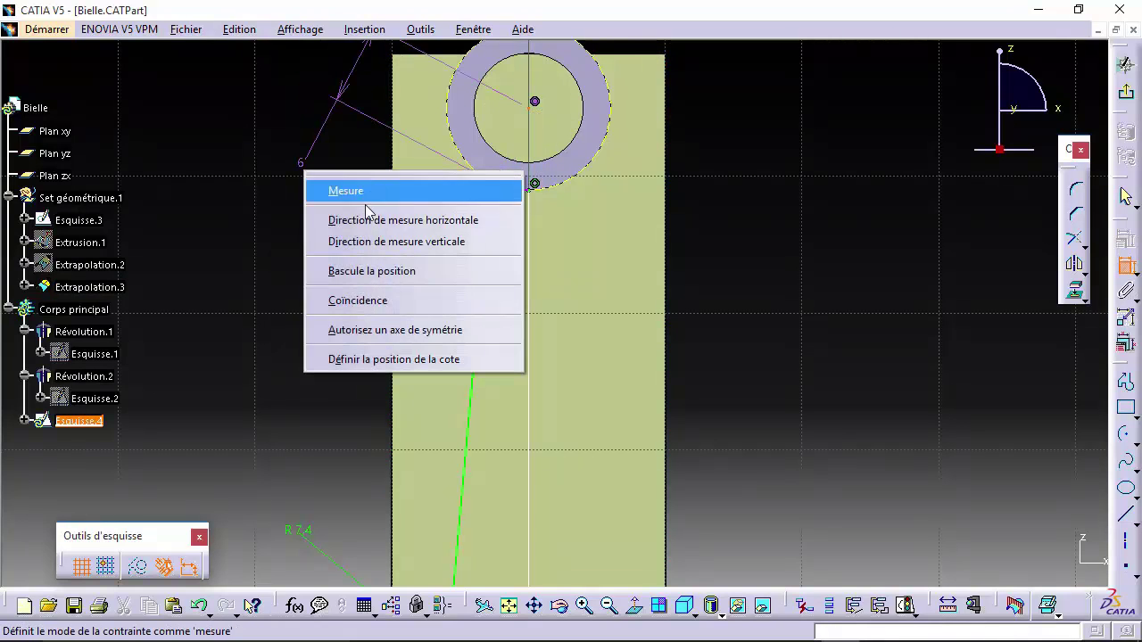
{"action": "left_click", "coordinate": [321, 220]}
{"action": "left_click", "coordinate": [314, 123]}
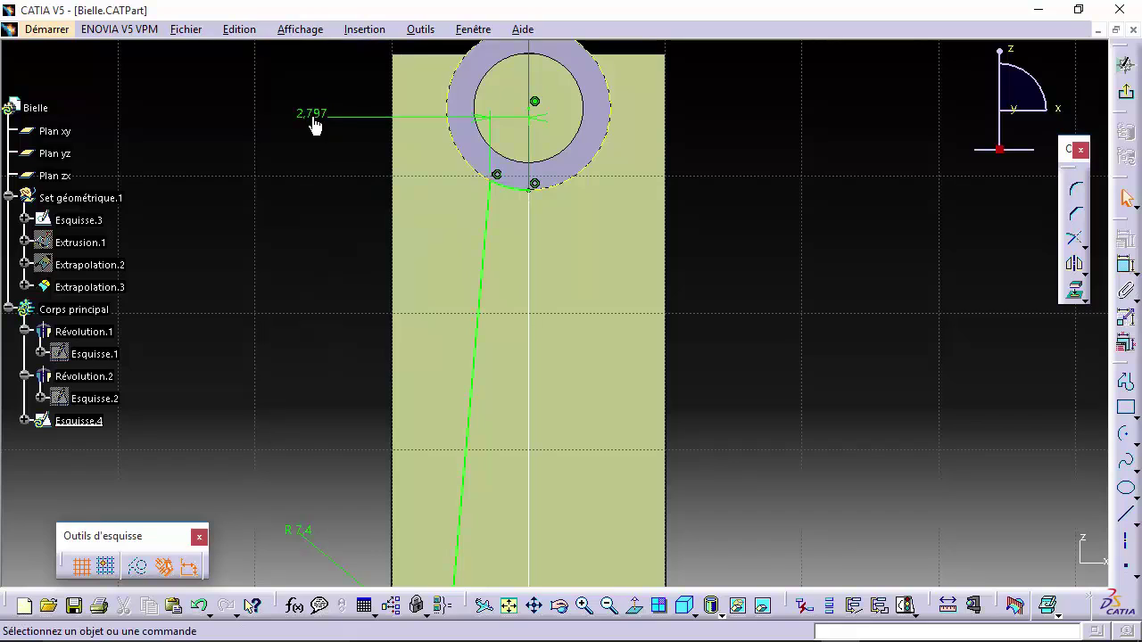
{"action": "double_click", "coordinate": [318, 111]}
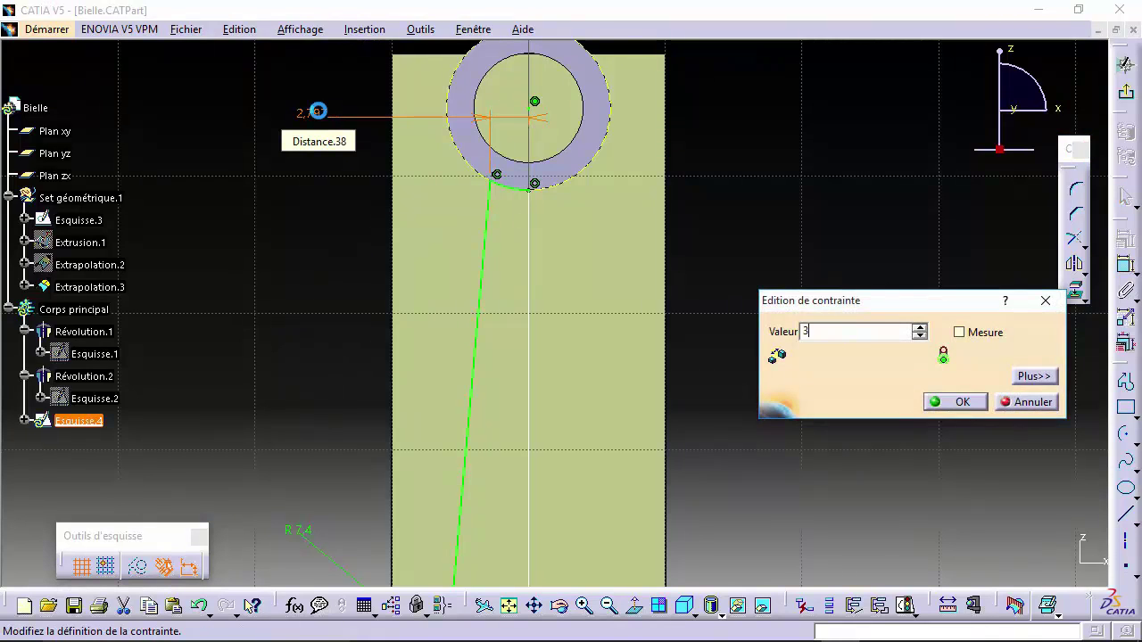
{"action": "key", "text": "Return"}
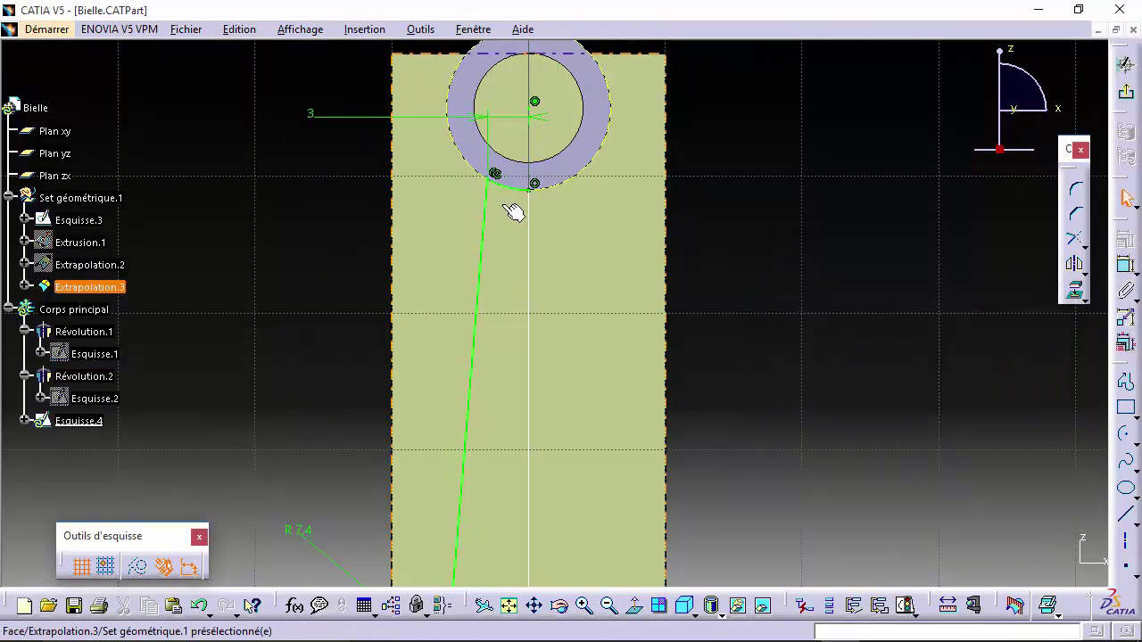
Constrain the upper arc's start point to coincide with the slanted line's upper end.
{"action": "middle_click_drag", "start_coordinate": [506, 230], "coordinate": [510, 115]}
{"action": "left_click", "coordinate": [540, 324]}
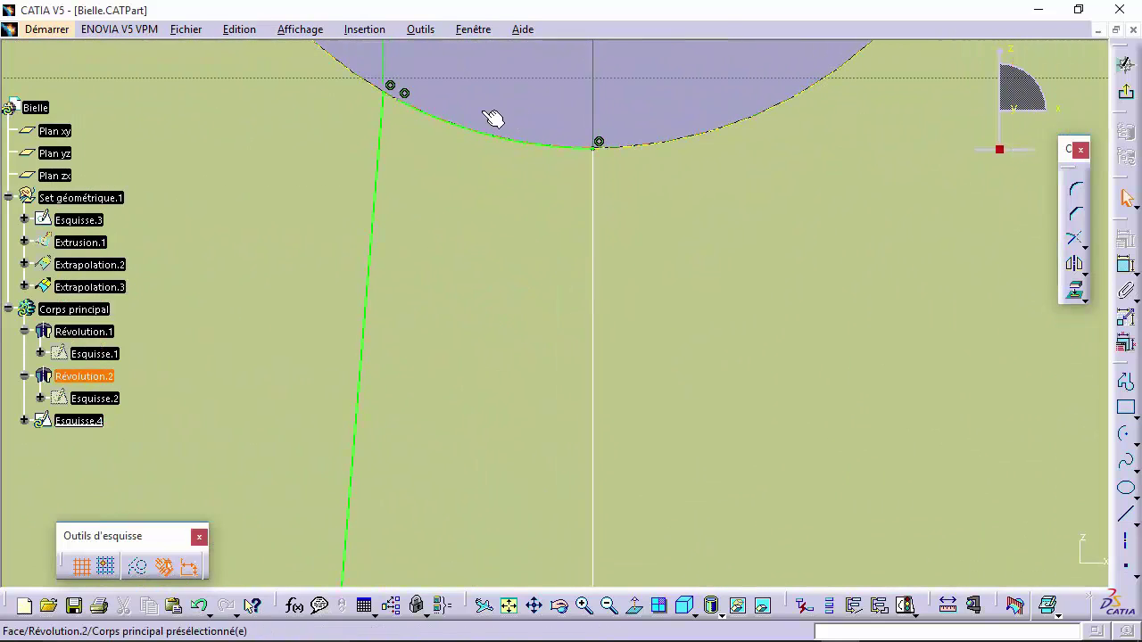
{"action": "middle_click_drag", "start_coordinate": [508, 188], "coordinate": [719, 407]}
{"action": "left_click", "coordinate": [719, 407]}
{"action": "mouse_move", "coordinate": [719, 407]}
{"action": "middle_mouse_down"}
{"action": "mouse_move", "coordinate": [681, 327]}
{"action": "mouse_move", "coordinate": [682, 234]}
{"action": "middle_mouse_up"}
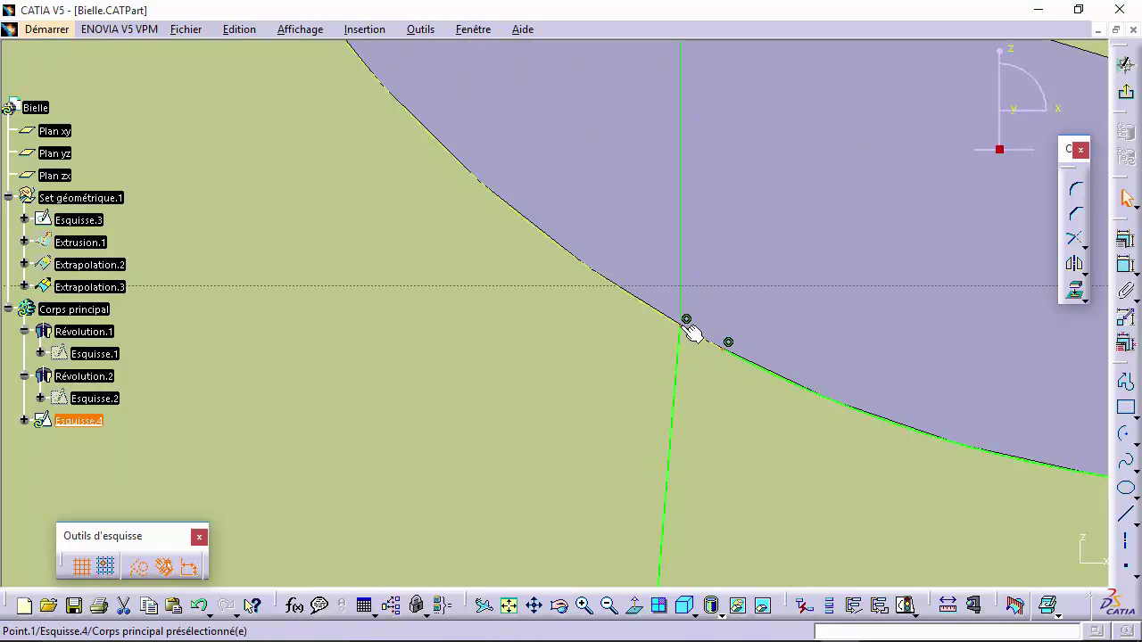
{"action": "left_click", "coordinate": [1125, 239]}
{"action": "left_click", "coordinate": [1035, 390]}
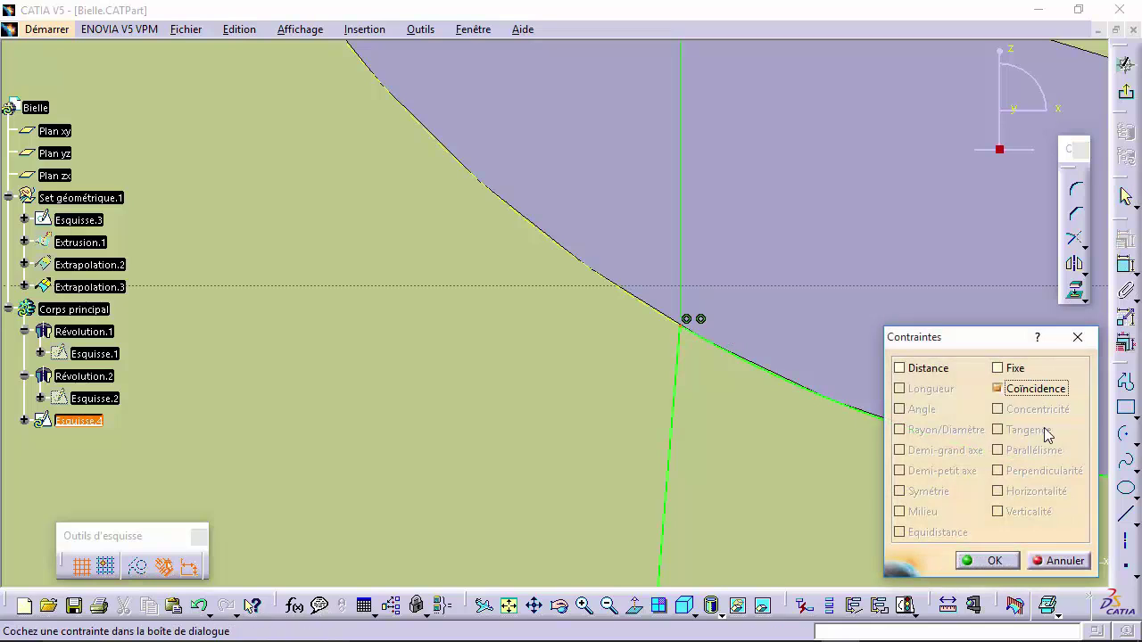
{"action": "left_click", "coordinate": [987, 564]}
Delete the upper and lower arcs of the half profile, keeping the slanted line.
{"action": "middle_click_drag", "start_coordinate": [686, 259], "coordinate": [714, 352]}
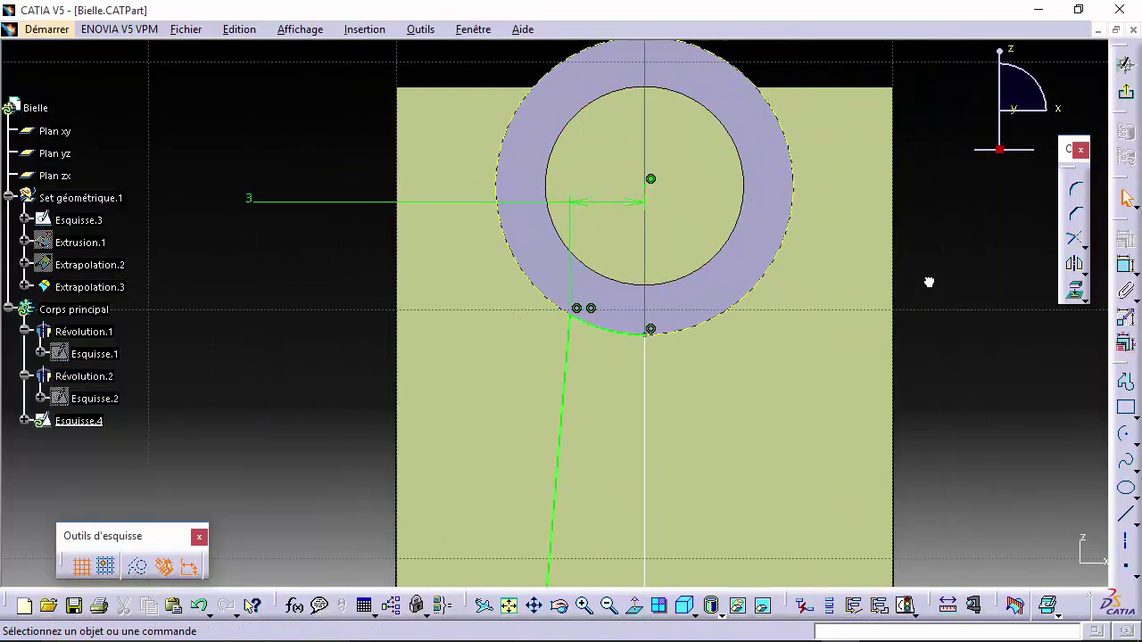
{"action": "mouse_move", "coordinate": [637, 288]}
{"action": "middle_mouse_down"}
{"action": "mouse_move", "coordinate": [523, 153]}
{"action": "mouse_move", "coordinate": [535, 298]}
{"action": "mouse_move", "coordinate": [528, 191]}
{"action": "middle_mouse_up"}
{"action": "left_click", "coordinate": [525, 179]}
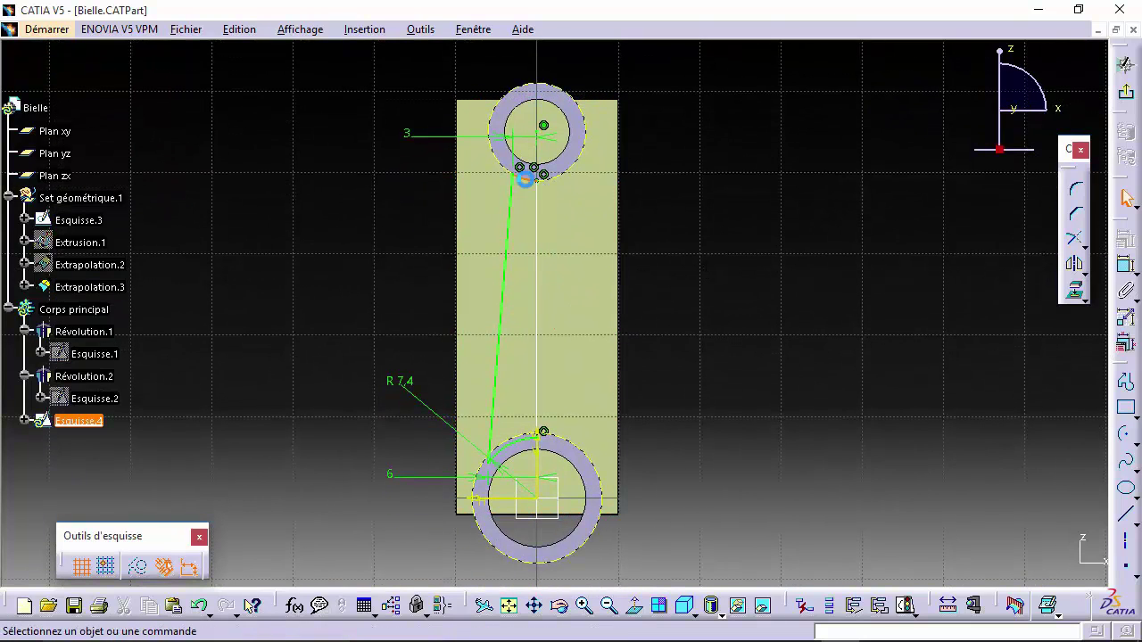
{"action": "key", "text": "Delete"}
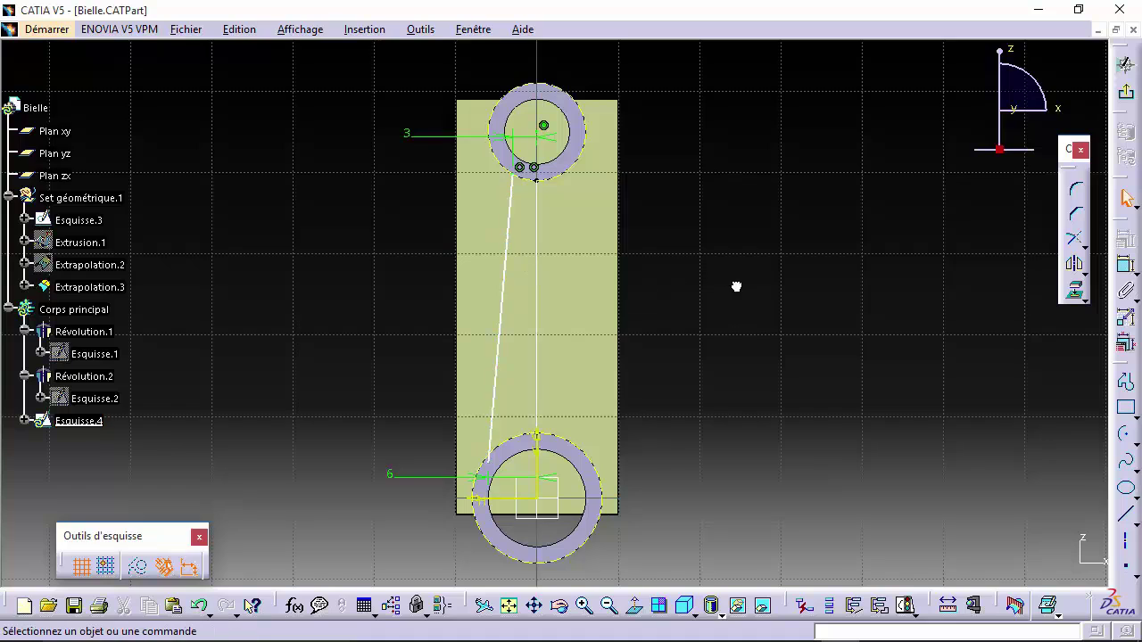
Mirror the slanted line about the sketch's vertical axis.
{"action": "left_click", "coordinate": [1075, 266]}
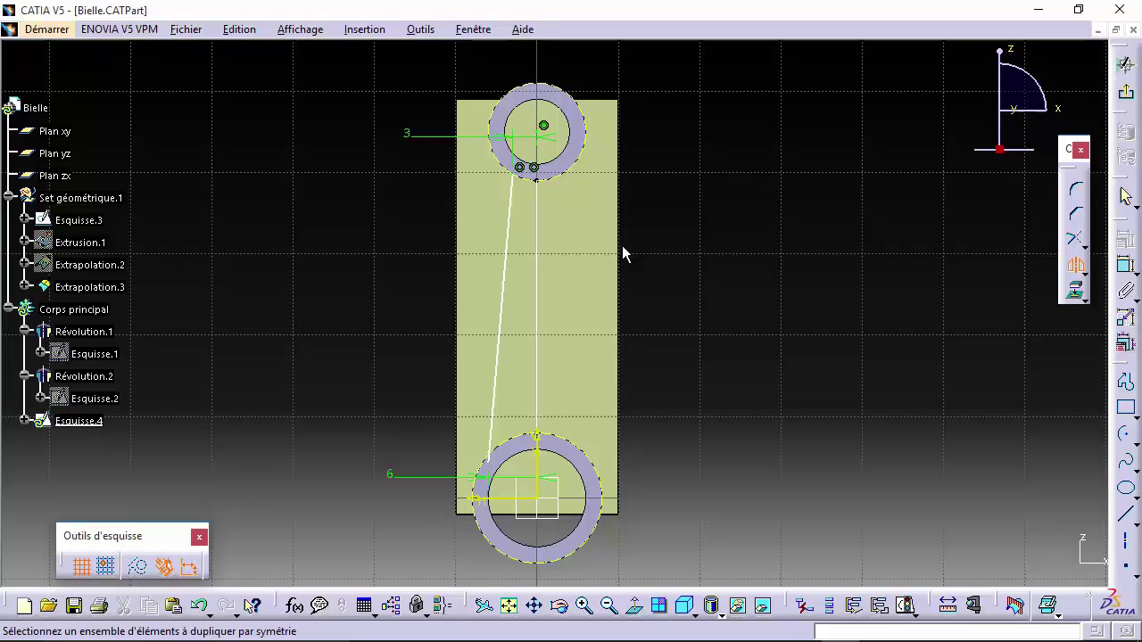
{"action": "left_click", "coordinate": [508, 270]}
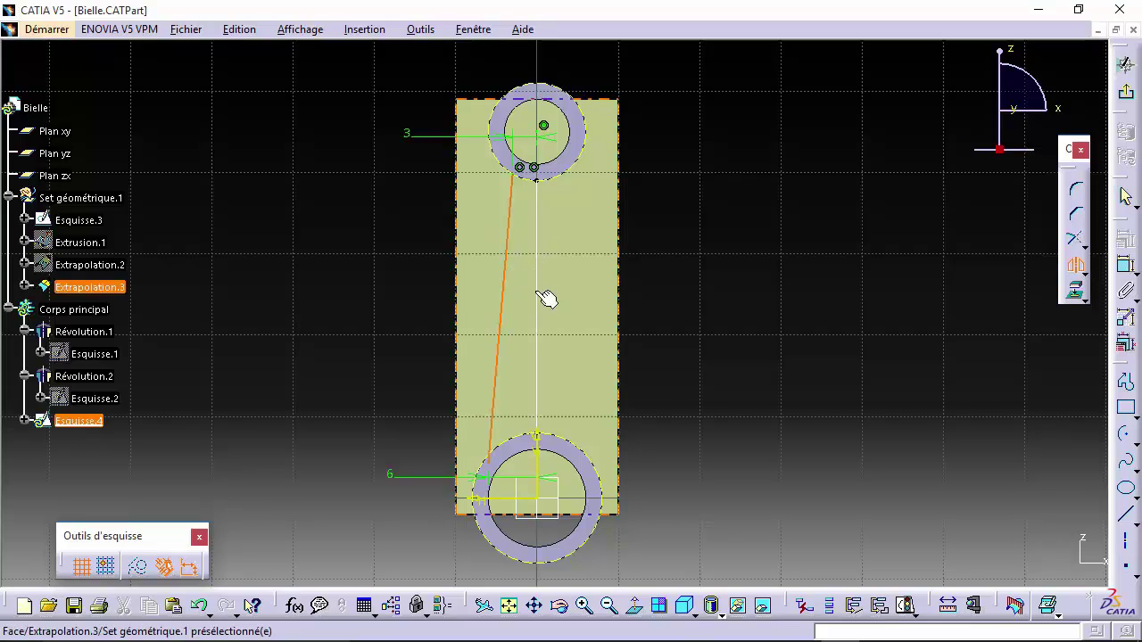
{"action": "left_click", "coordinate": [537, 466]}
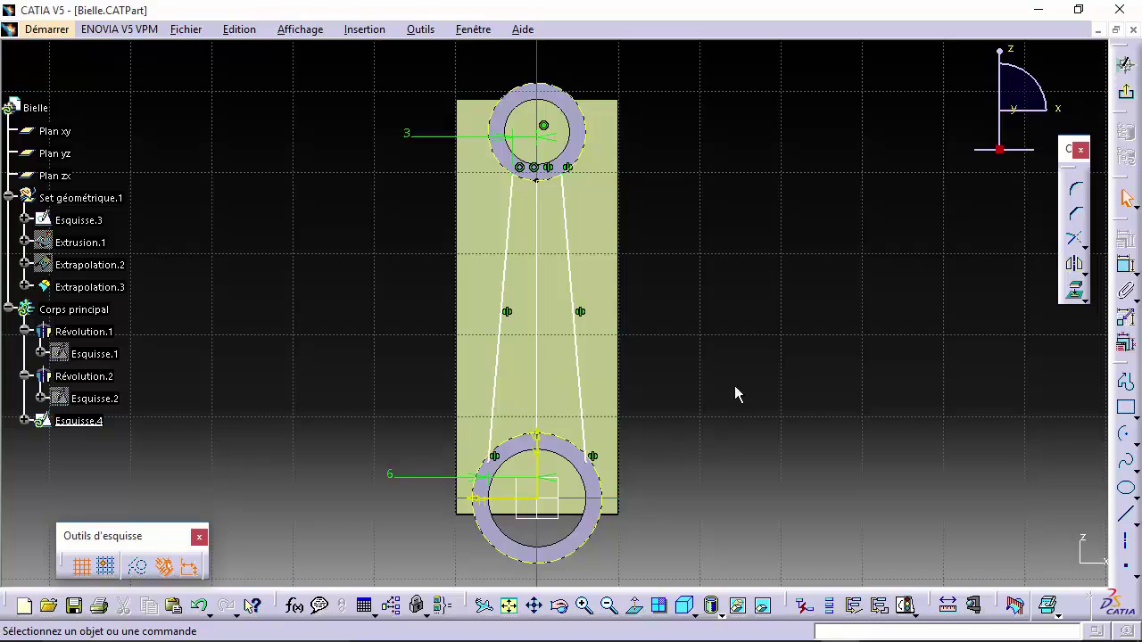
Draw an arc centred on the sketch origin joining the lower ends of the two slanted lines.
{"action": "mouse_move", "coordinate": [546, 228]}
{"action": "middle_mouse_down"}
{"action": "mouse_move", "coordinate": [603, 270]}
{"action": "mouse_move", "coordinate": [608, 251]}
{"action": "middle_mouse_up"}
{"action": "mouse_move", "coordinate": [618, 316]}
{"action": "middle_mouse_down"}
{"action": "mouse_move", "coordinate": [581, 262]}
{"action": "mouse_move", "coordinate": [565, 140]}
{"action": "middle_mouse_up"}
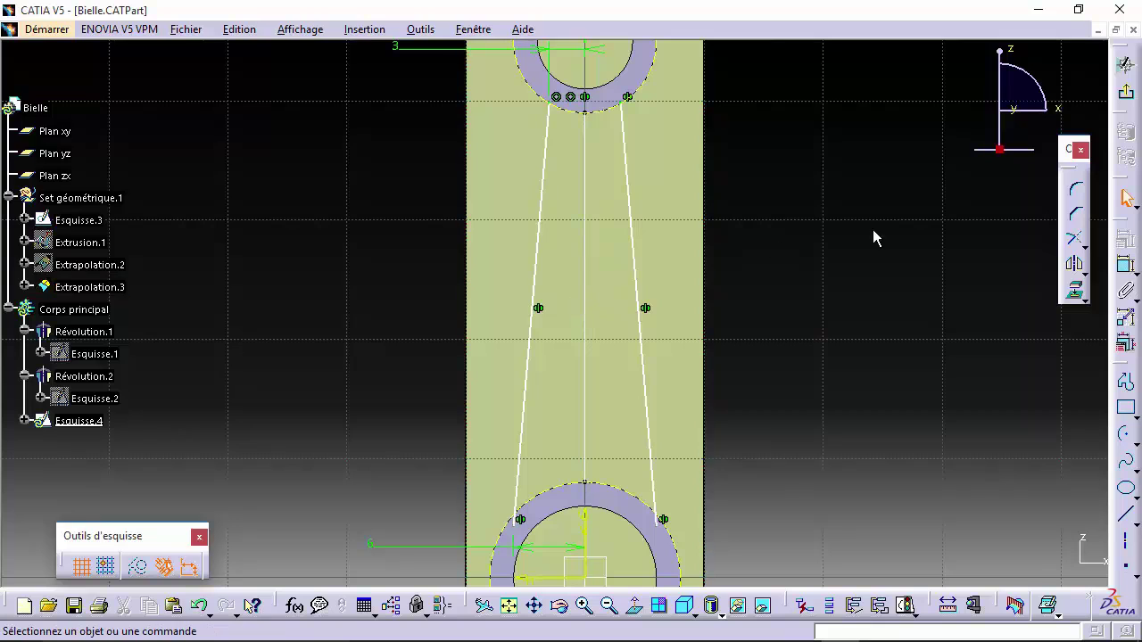
{"action": "left_click", "coordinate": [1125, 434]}
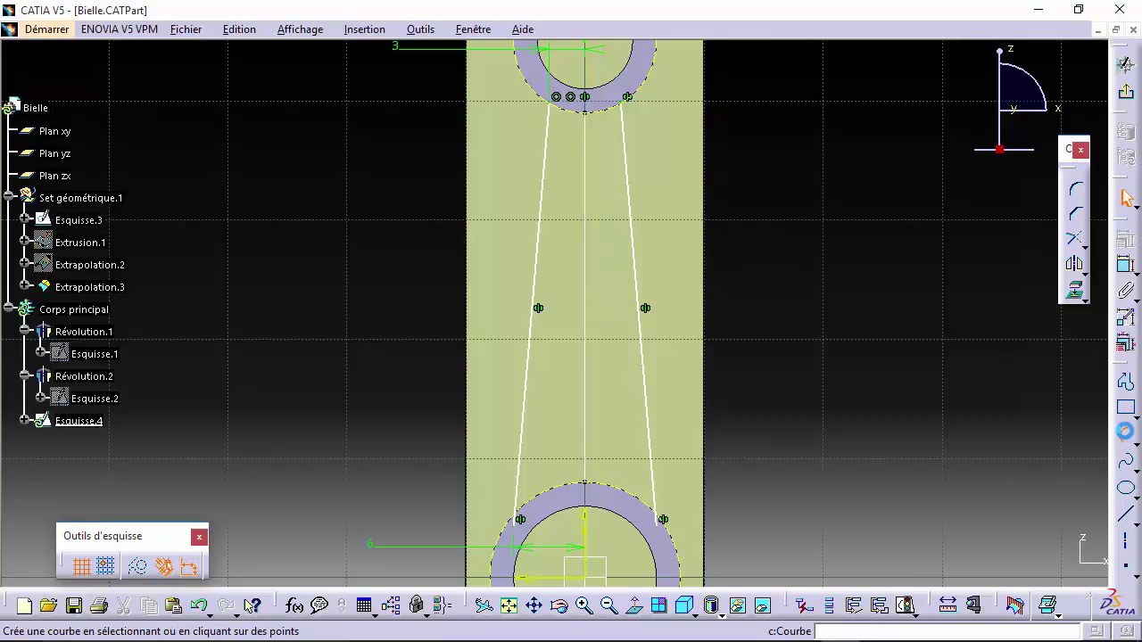
{"action": "middle_click_drag", "start_coordinate": [642, 382], "coordinate": [615, 257]}
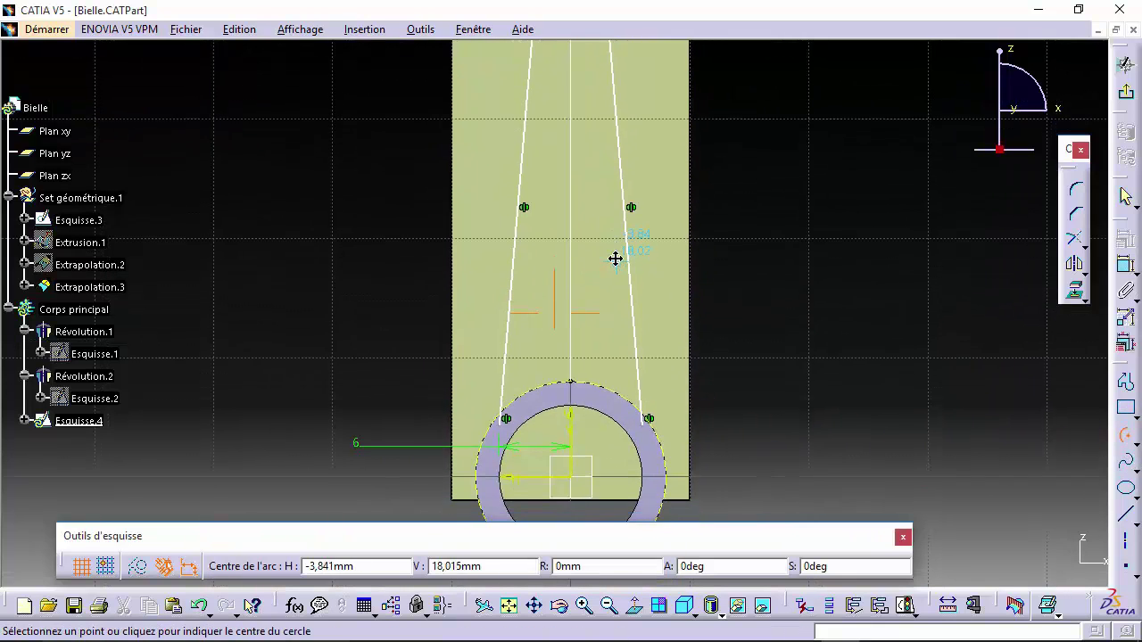
{"action": "left_click", "coordinate": [575, 477]}
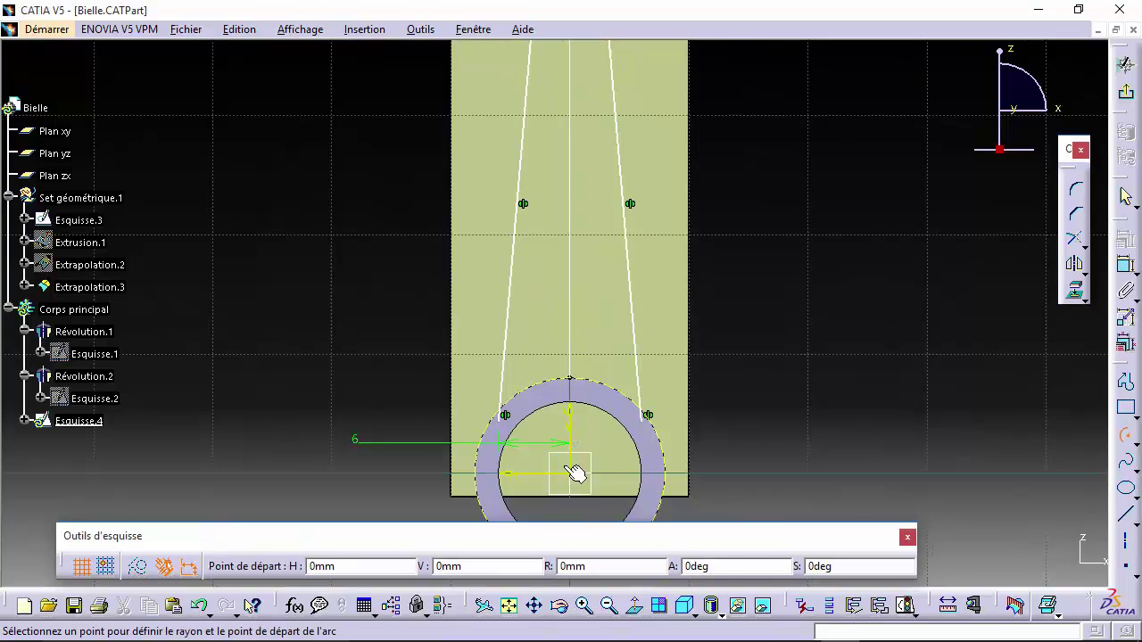
{"action": "left_click", "coordinate": [506, 418]}
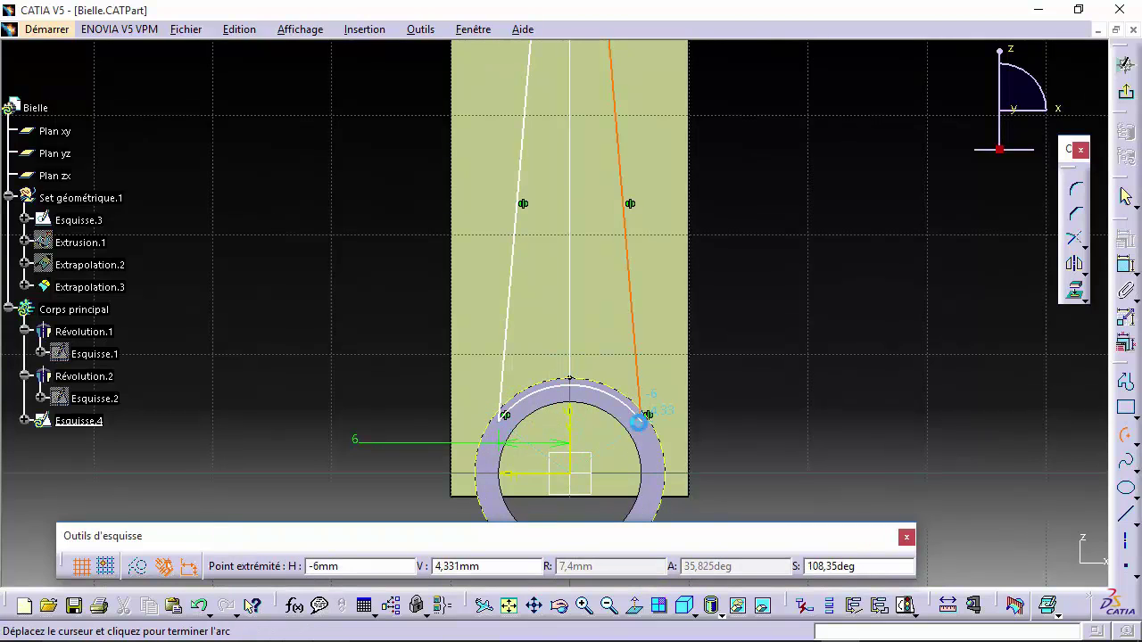
{"action": "left_click", "coordinate": [638, 423]}
Draw an arc centred on the upper ring's centre joining the upper ends of the two slanted lines.
{"action": "middle_click_drag", "start_coordinate": [612, 313], "coordinate": [607, 533]}
{"action": "mouse_move", "coordinate": [564, 212]}
{"action": "middle_mouse_down"}
{"action": "mouse_move", "coordinate": [606, 364]}
{"action": "mouse_move", "coordinate": [610, 299]}
{"action": "middle_mouse_up"}
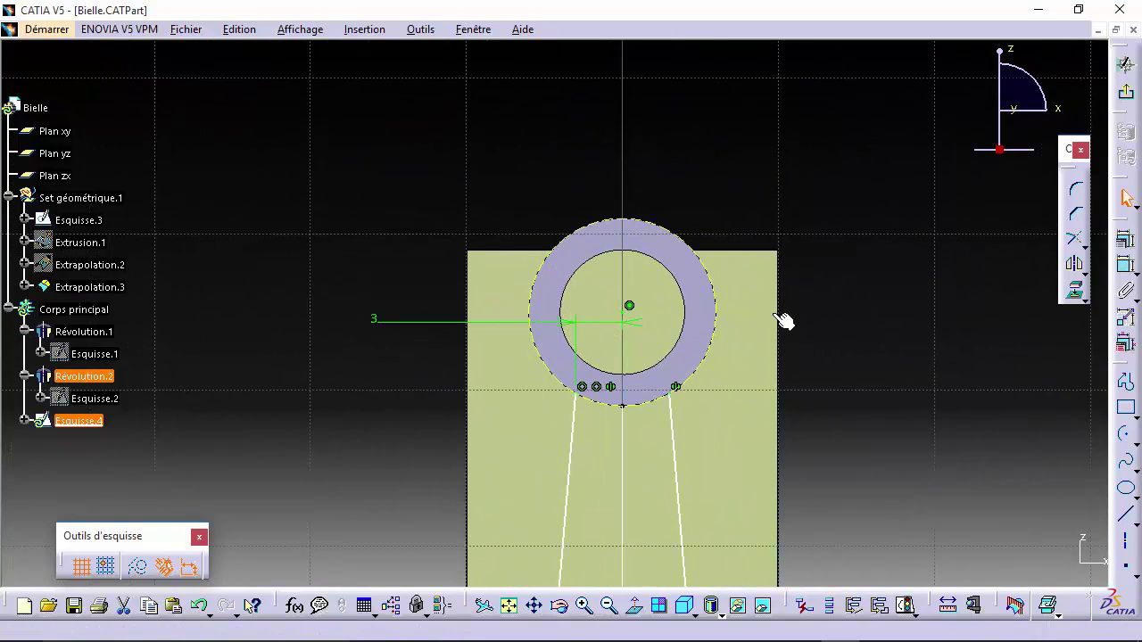
{"action": "left_click", "coordinate": [1126, 435]}
{"action": "left_click", "coordinate": [623, 312]}
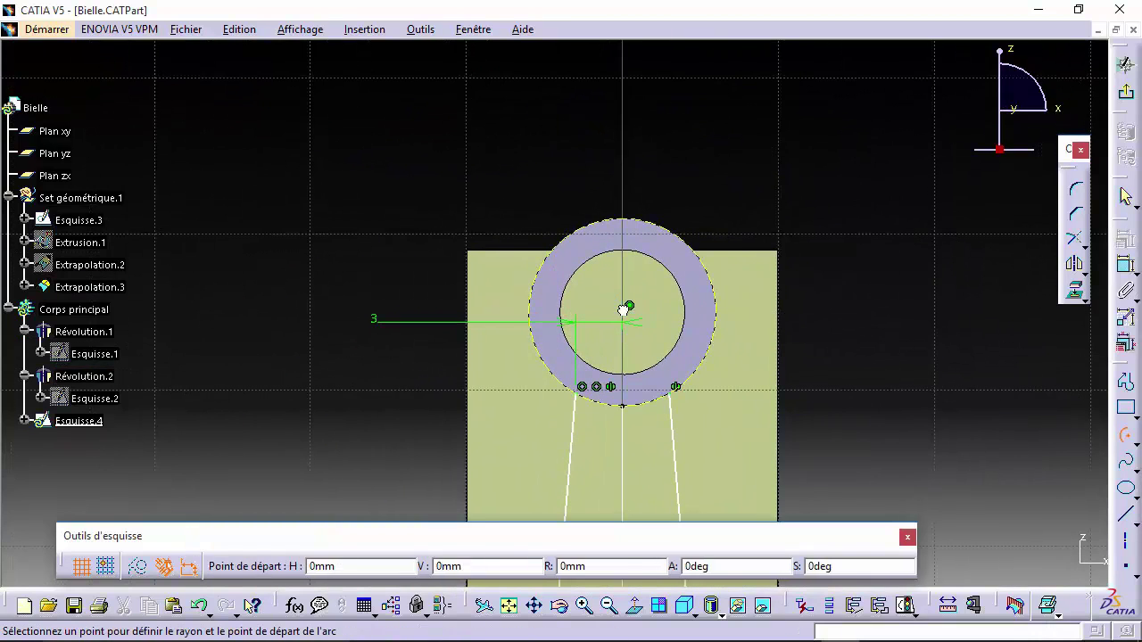
{"action": "left_click", "coordinate": [579, 395]}
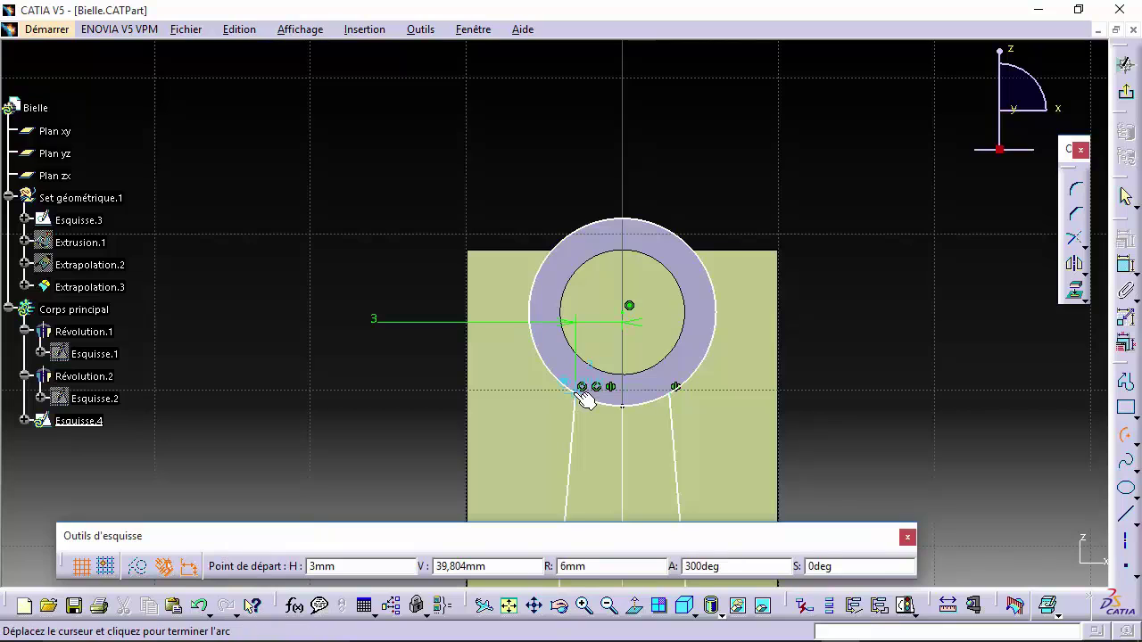
{"action": "left_click", "coordinate": [668, 391]}
Dimension the radius of the arc joining the slanted lines' lower ends.
{"action": "left_click", "coordinate": [1126, 268]}
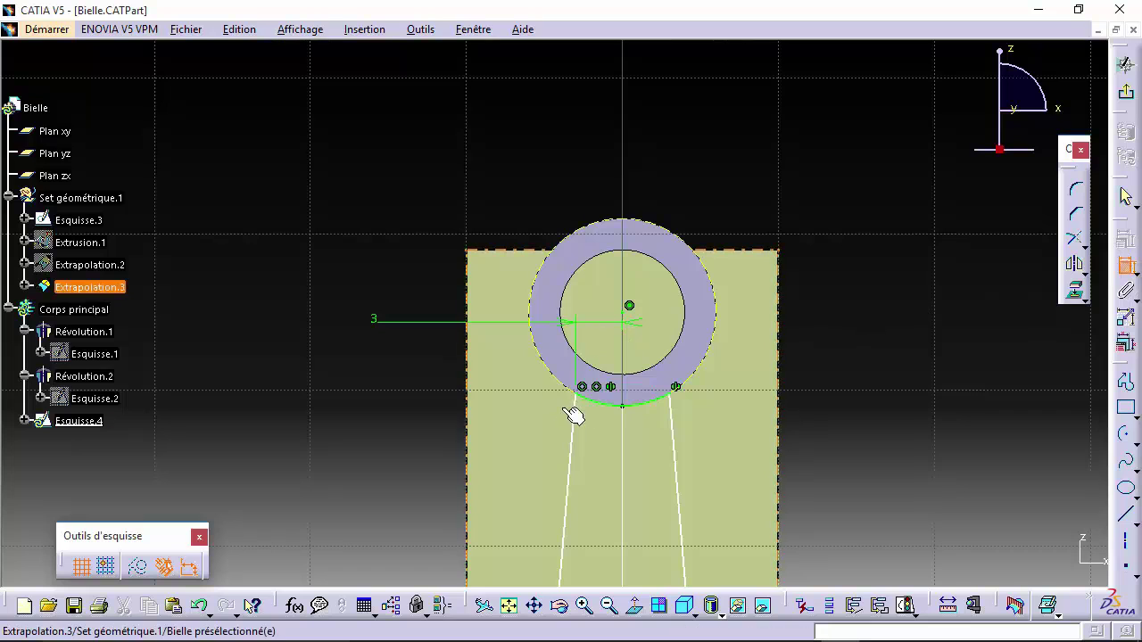
{"action": "middle_click_drag", "start_coordinate": [684, 369], "coordinate": [643, 152]}
{"action": "middle_click_drag", "start_coordinate": [634, 359], "coordinate": [643, 112]}
{"action": "left_click", "coordinate": [508, 460]}
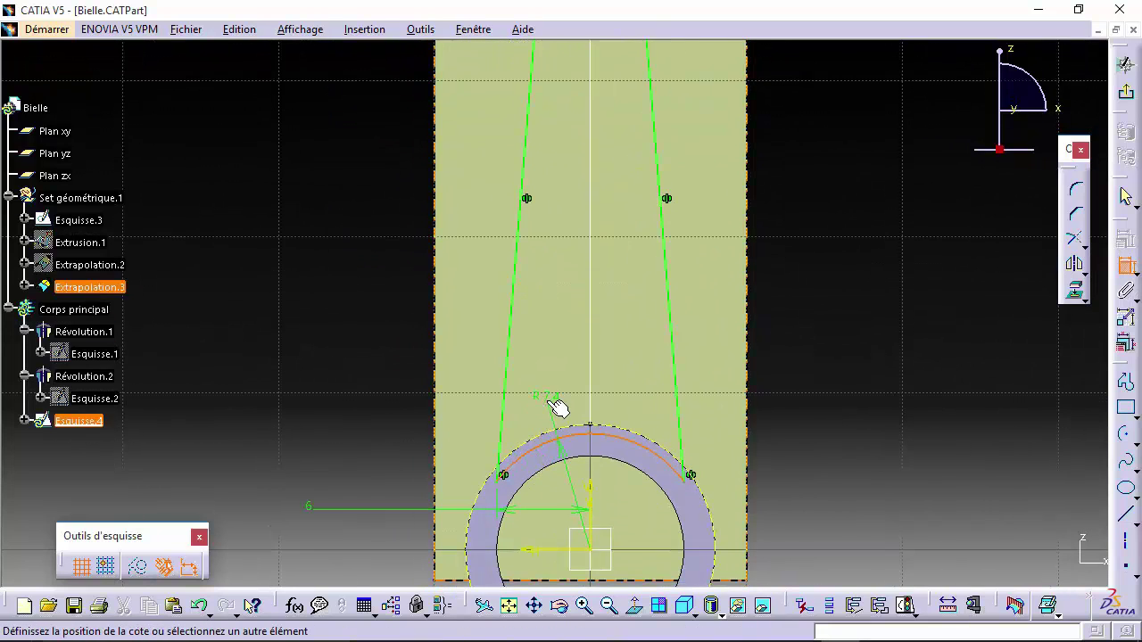
{"action": "left_click", "coordinate": [354, 341]}
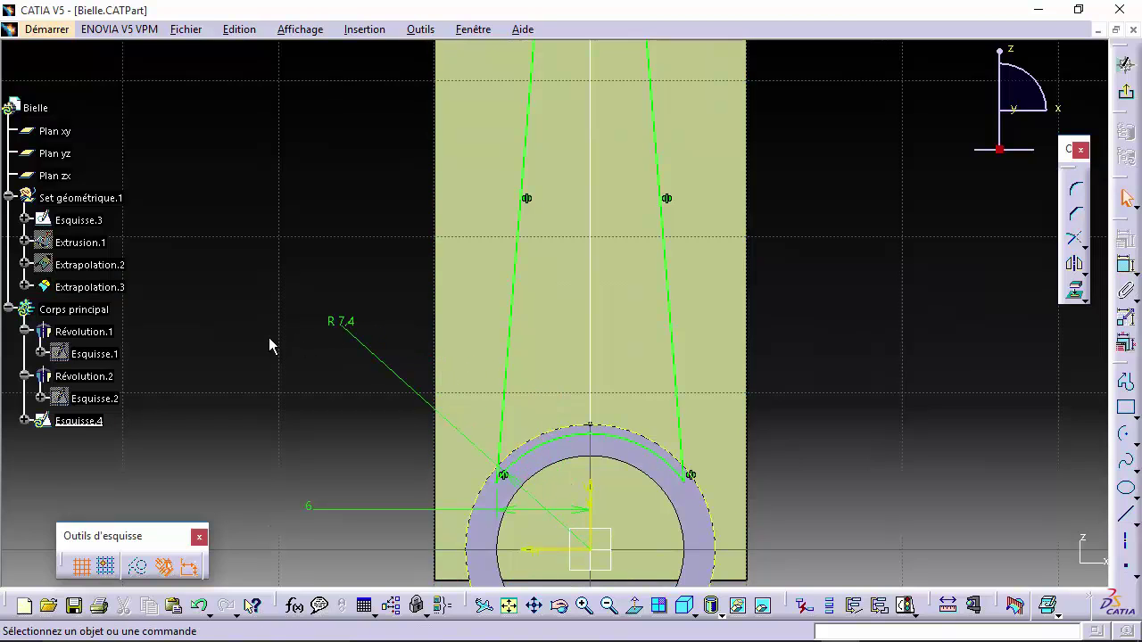
Exit the shank profile sketch and return to the 3D part.
{"action": "middle_click_drag", "start_coordinate": [652, 218], "coordinate": [623, 499]}
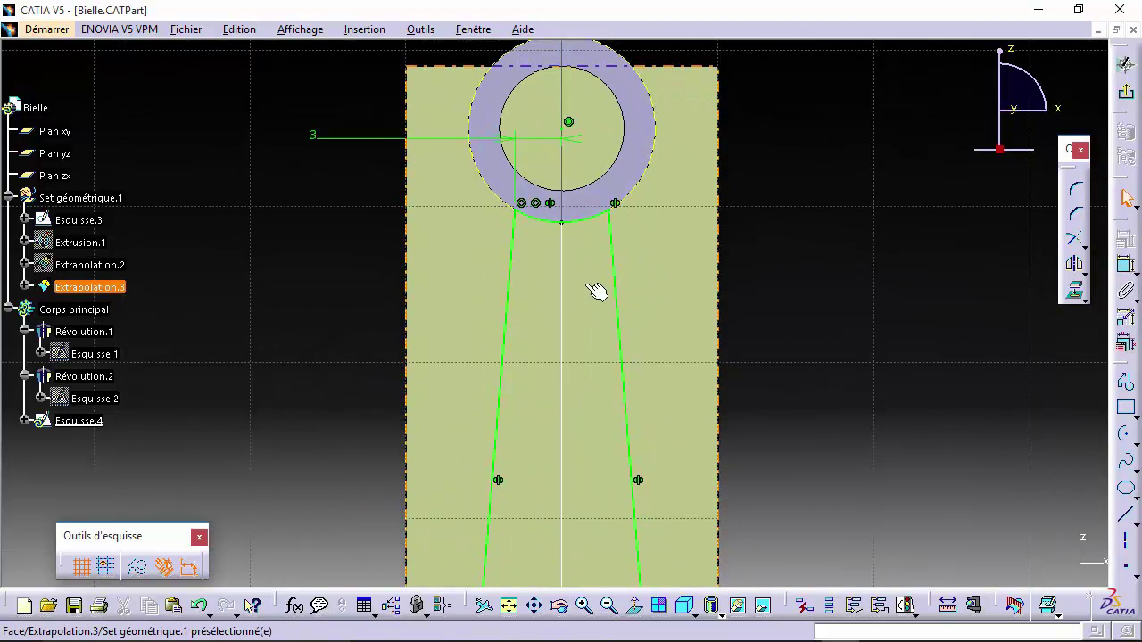
{"action": "middle_click_drag", "start_coordinate": [587, 285], "coordinate": [578, 508], "text": "ctrl"}
{"action": "middle_click_drag", "start_coordinate": [578, 330], "coordinate": [578, 253]}
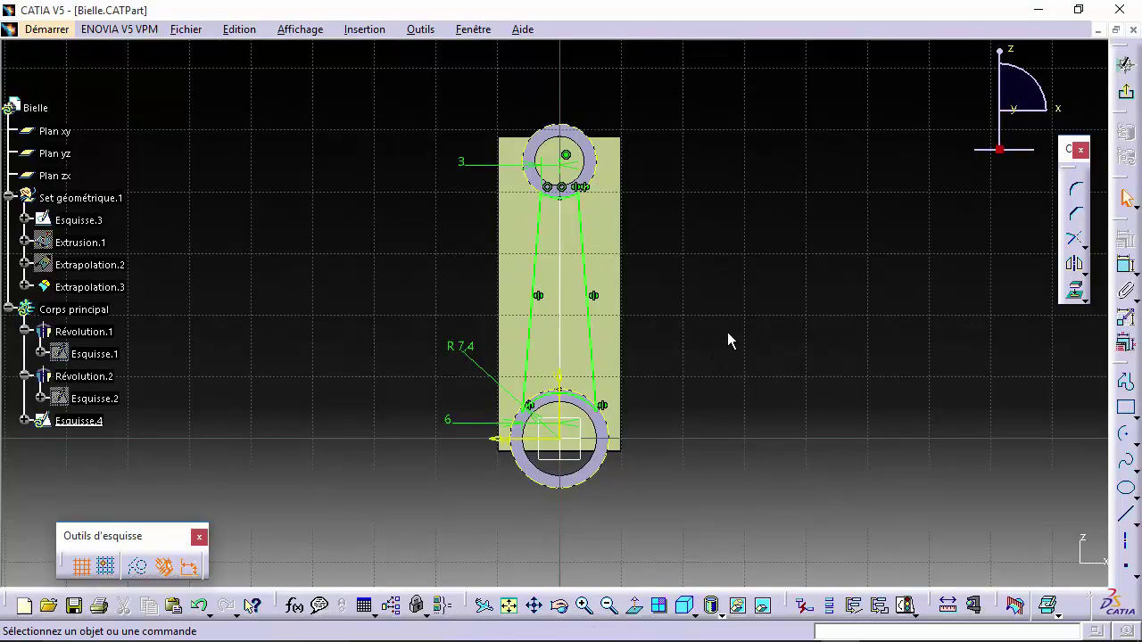
{"action": "left_click", "coordinate": [1125, 92]}
{"action": "mouse_move", "coordinate": [798, 314]}
{"action": "middle_mouse_down"}
{"action": "mouse_move", "coordinate": [594, 288]}
{"action": "mouse_move", "coordinate": [570, 344]}
{"action": "mouse_move", "coordinate": [576, 288]}
{"action": "mouse_move", "coordinate": [619, 288]}
{"action": "mouse_move", "coordinate": [622, 241]}
{"action": "middle_mouse_up"}
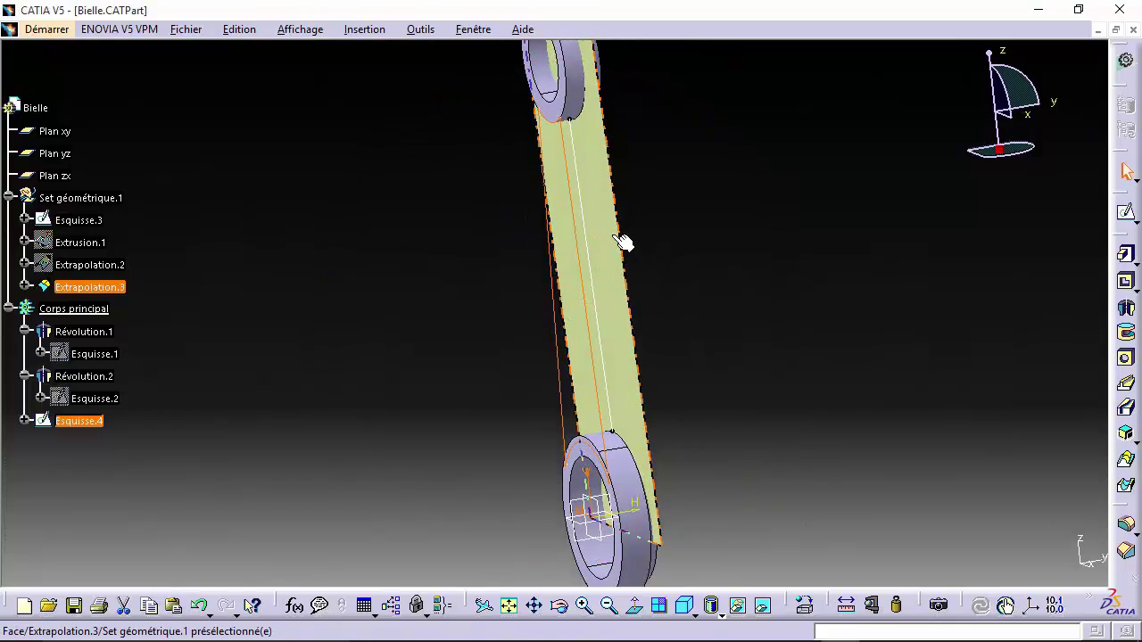
{"action": "left_click", "coordinate": [904, 336]}
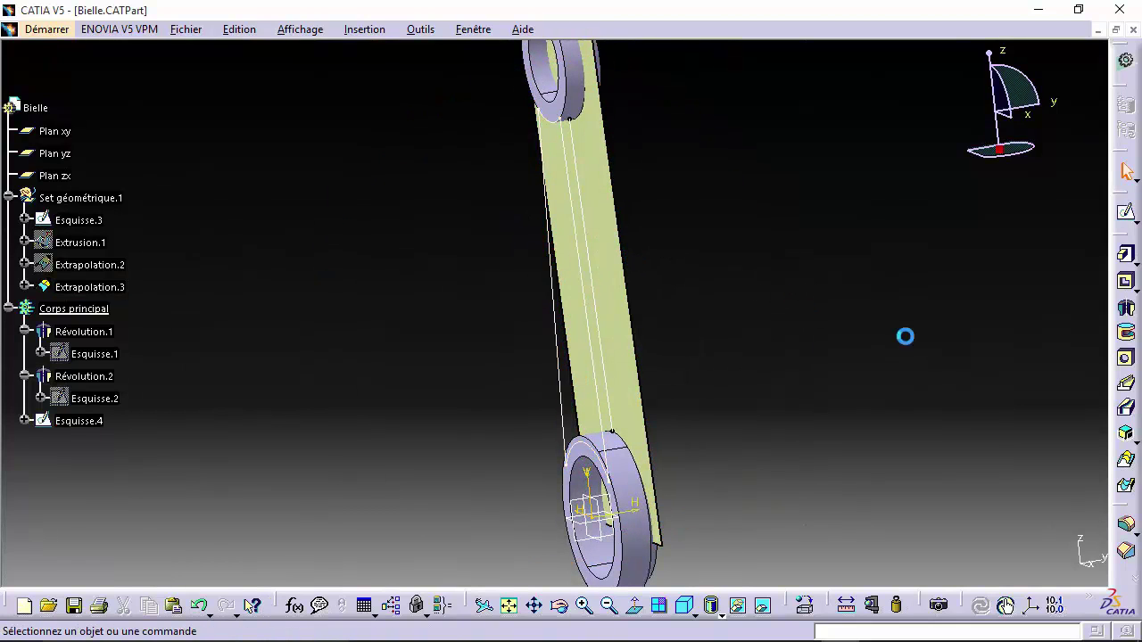
Extrude Esquisse.4 with the limit type Jusqu'à la surface, using Extrapolation.3 as the limit and a 0 mm offset.
{"action": "left_click", "coordinate": [1126, 254]}
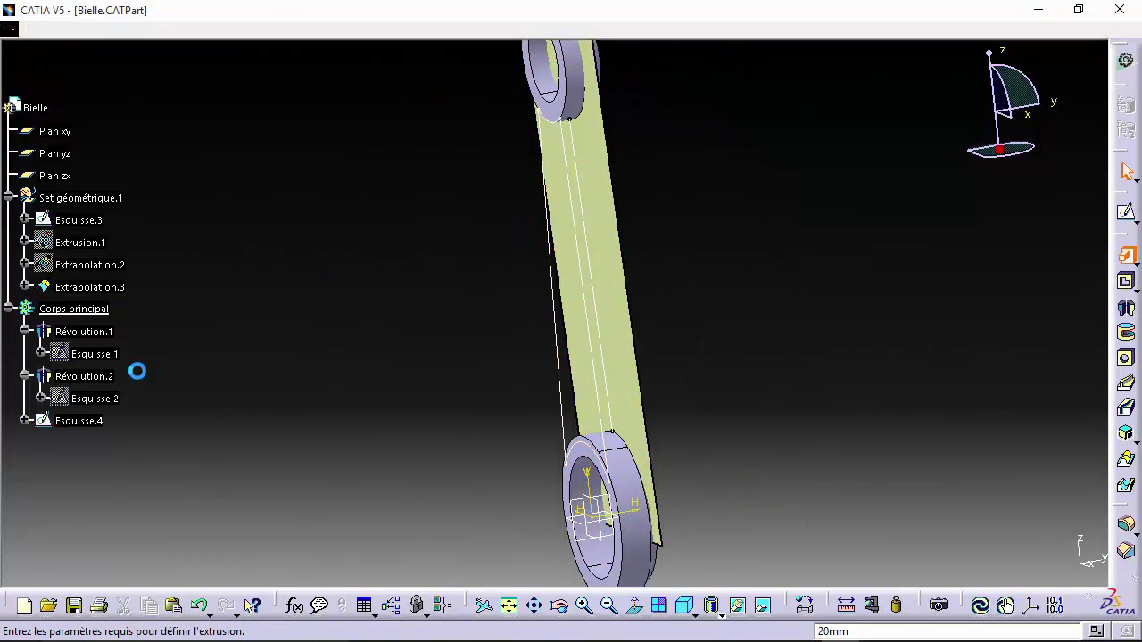
{"action": "middle_click_drag", "start_coordinate": [342, 331], "coordinate": [509, 406]}
{"action": "left_click", "coordinate": [92, 428]}
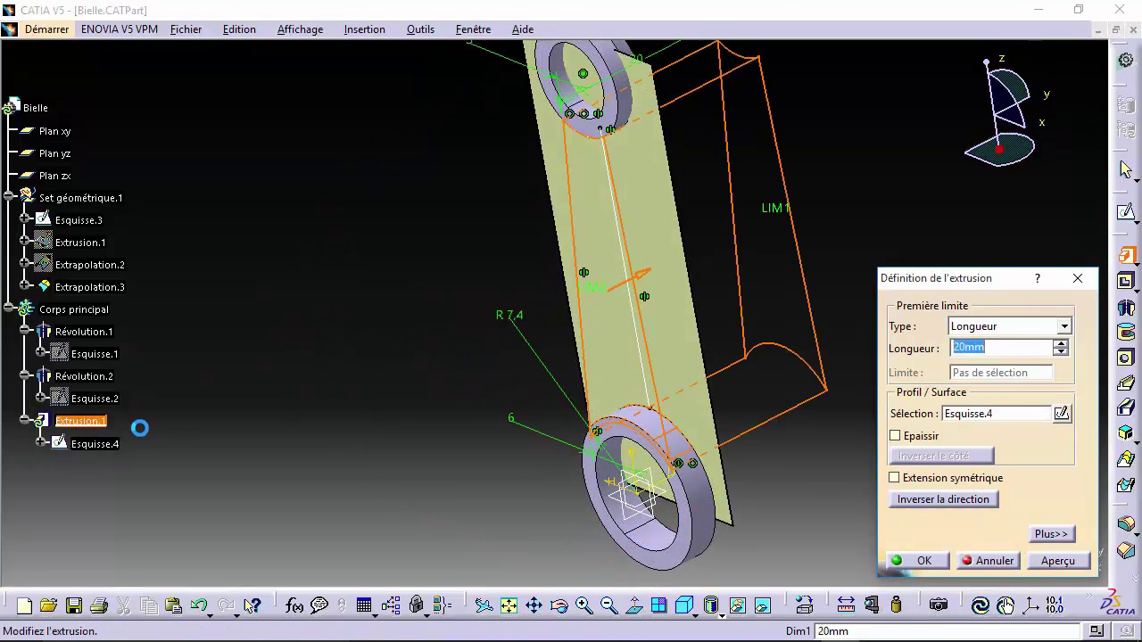
{"action": "middle_click_drag", "start_coordinate": [697, 347], "coordinate": [584, 382]}
{"action": "middle_click_drag", "start_coordinate": [520, 368], "coordinate": [380, 325]}
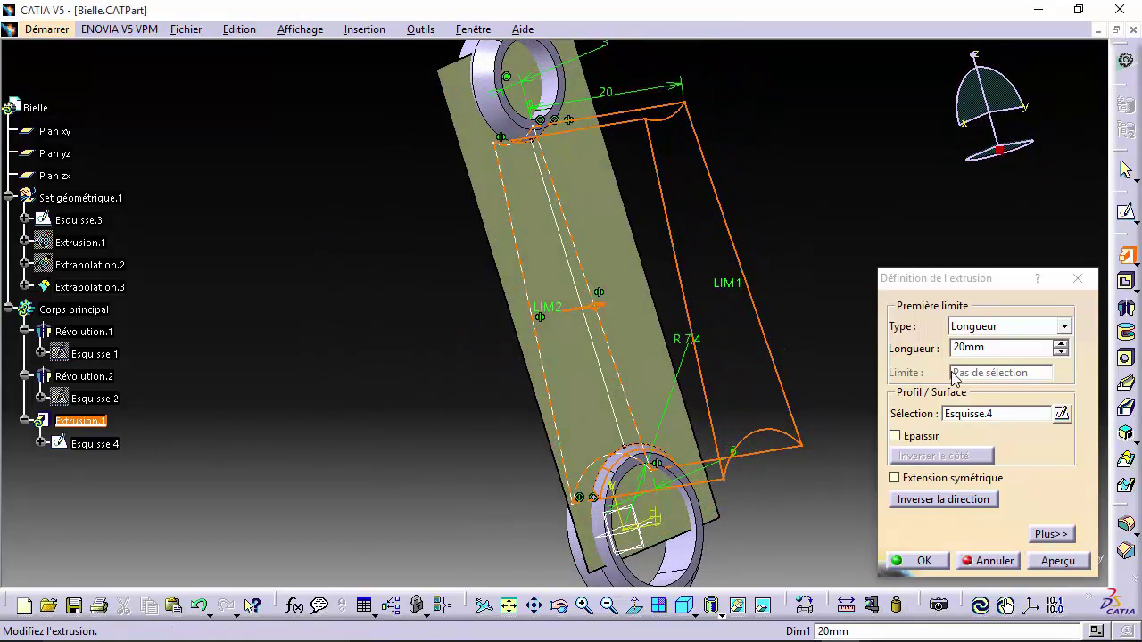
{"action": "left_click", "coordinate": [1008, 326]}
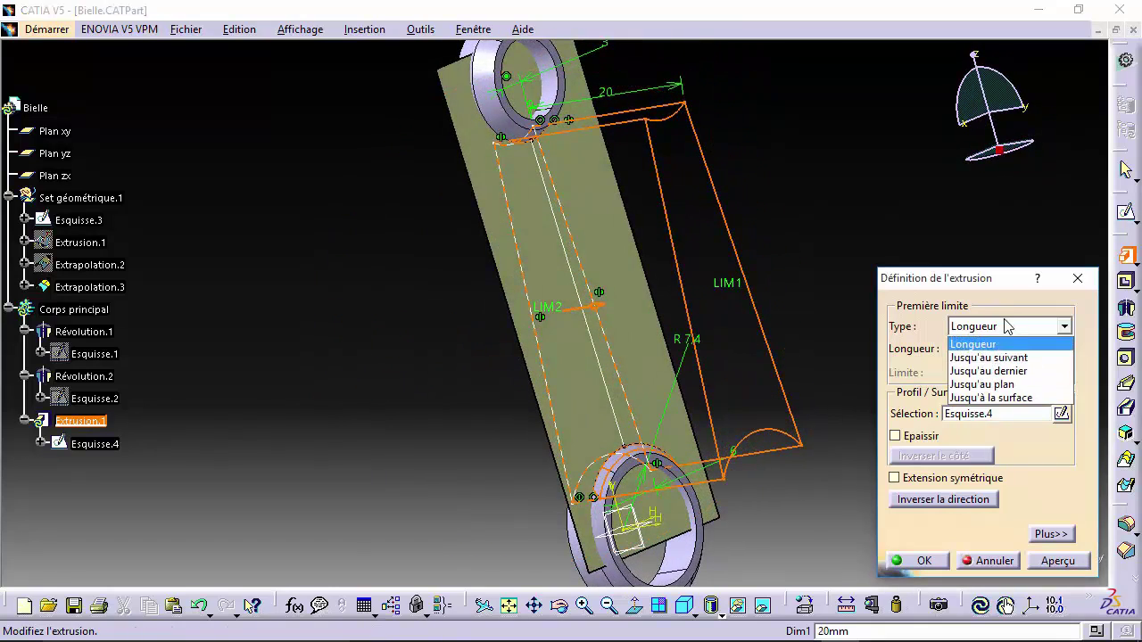
{"action": "left_click", "coordinate": [1027, 395]}
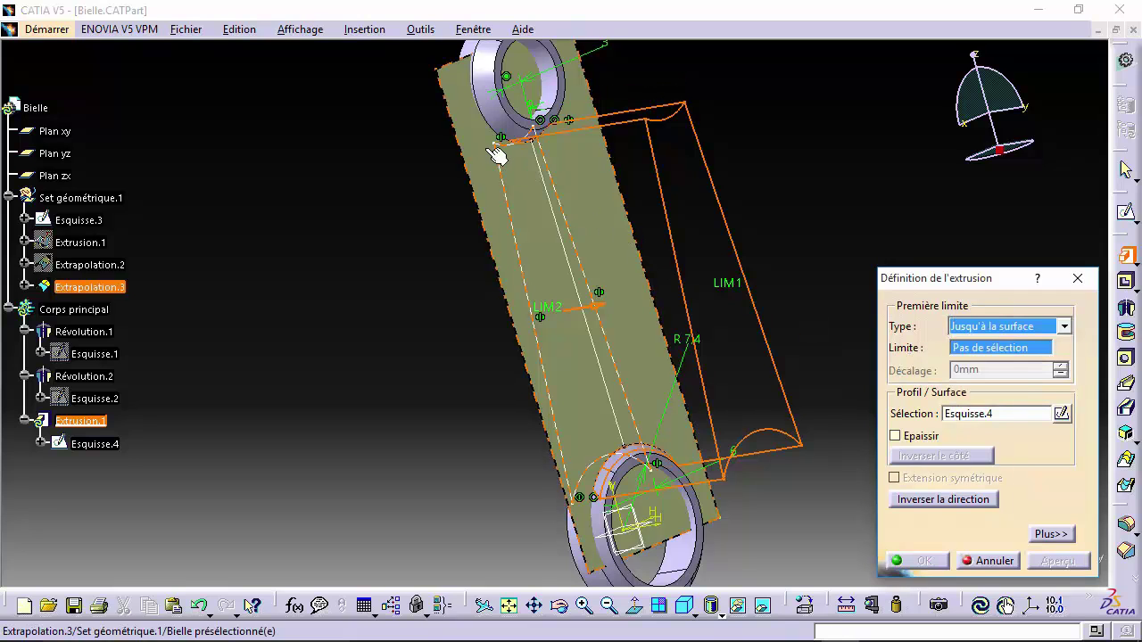
{"action": "left_click", "coordinate": [571, 279]}
{"action": "middle_click_drag", "start_coordinate": [563, 268], "coordinate": [687, 216]}
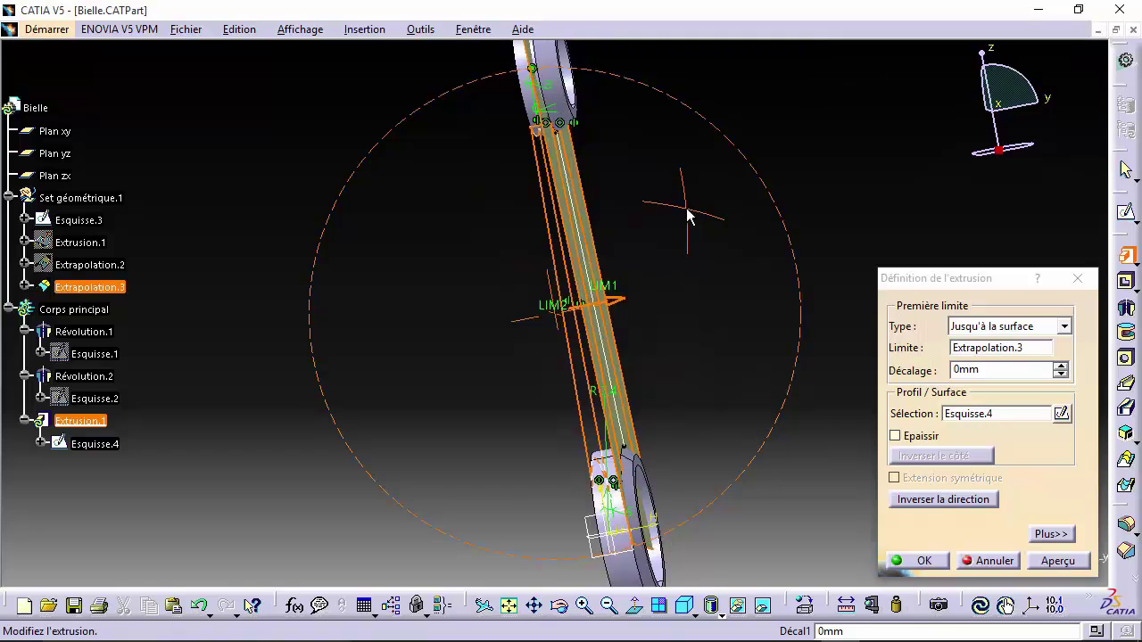
{"action": "left_click", "coordinate": [925, 560]}
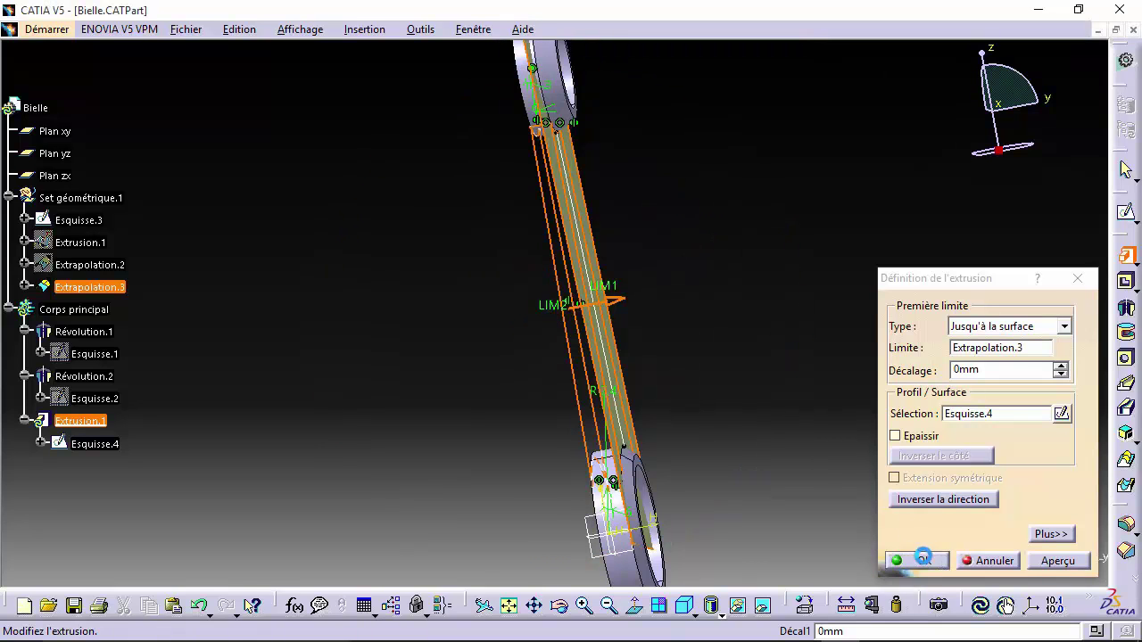
{"action": "left_click", "coordinate": [810, 394]}
Hide Set géométrique.1 so only the connecting rod solid is displayed.
{"action": "middle_click_drag", "start_coordinate": [617, 336], "coordinate": [569, 323]}
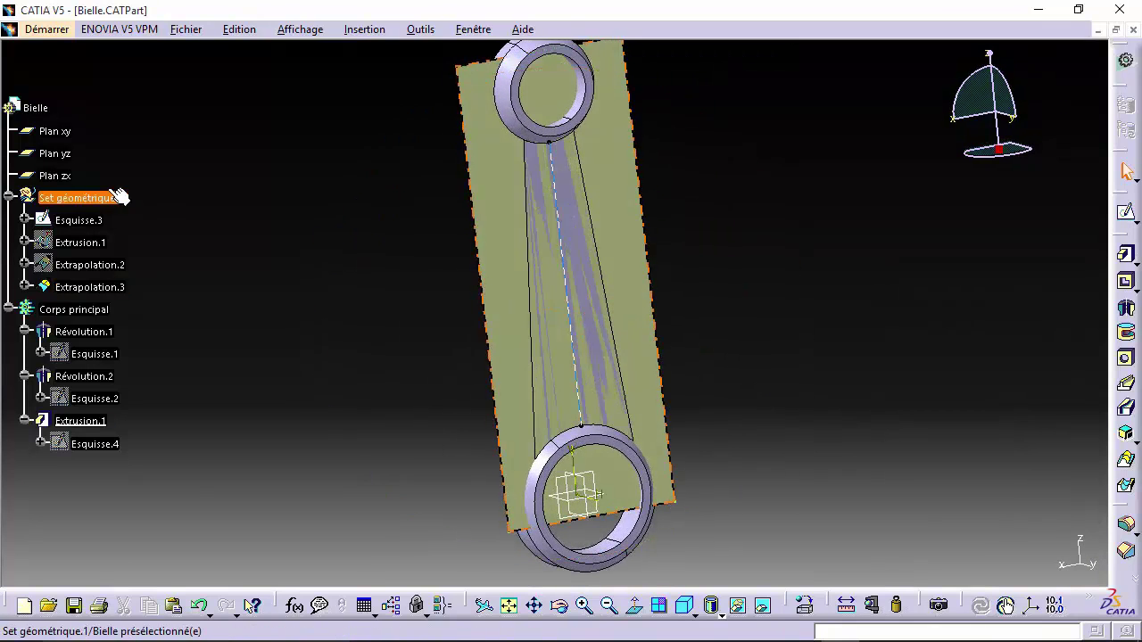
{"action": "right_click", "coordinate": [68, 198]}
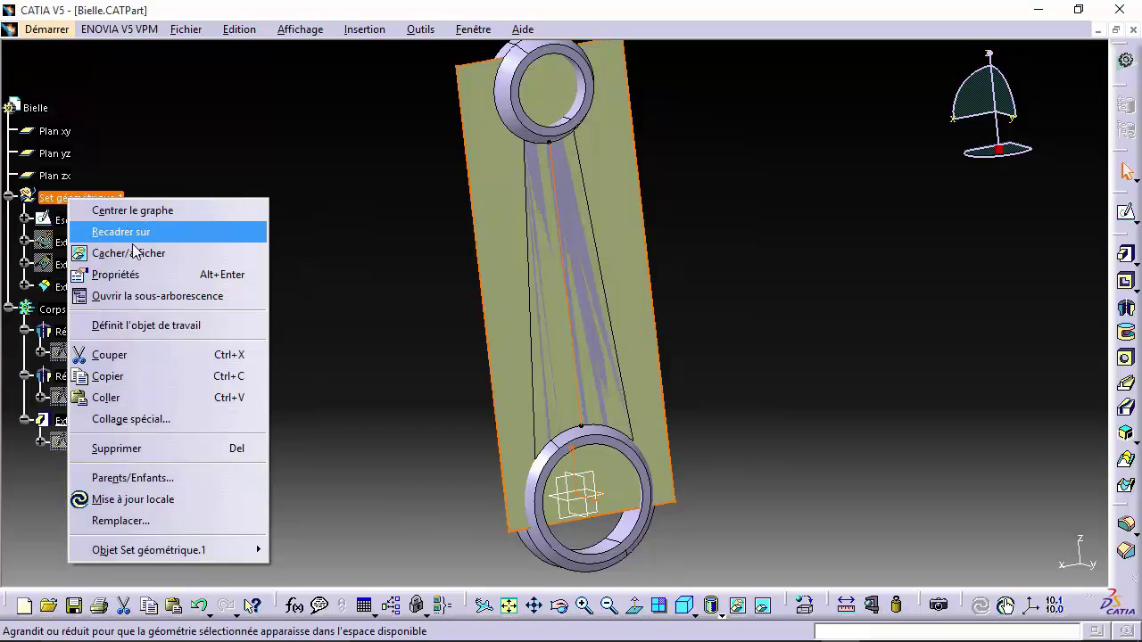
{"action": "left_click", "coordinate": [84, 251]}
{"action": "middle_click_drag", "start_coordinate": [540, 432], "coordinate": [790, 416]}
{"action": "middle_click_drag", "start_coordinate": [612, 354], "coordinate": [640, 398]}
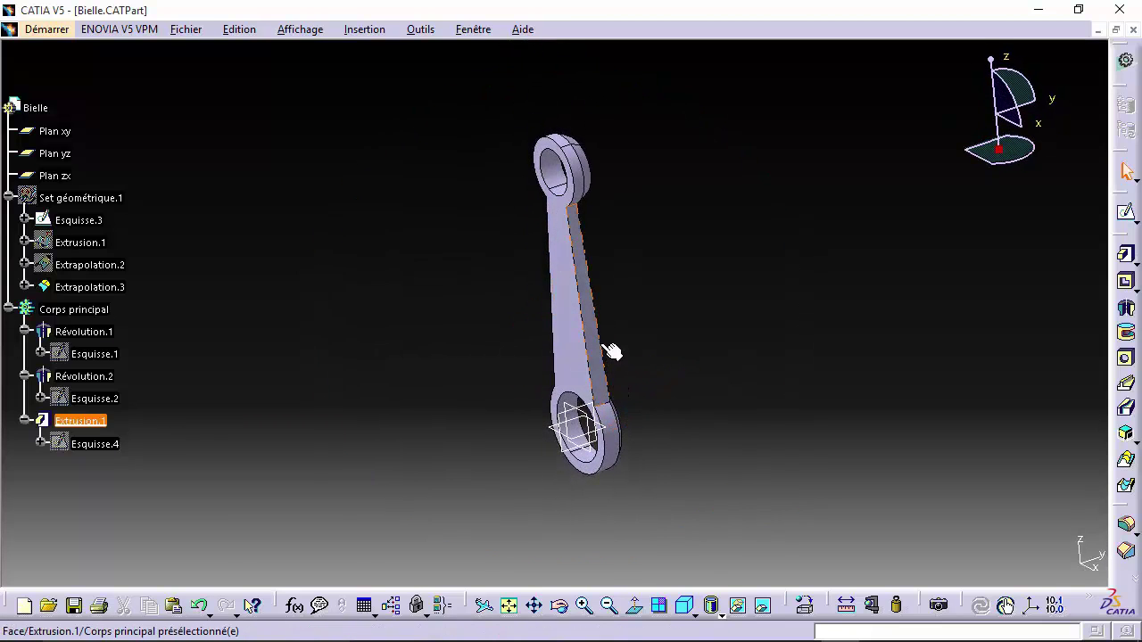
{"action": "middle_click_drag", "start_coordinate": [551, 377], "coordinate": [602, 410]}
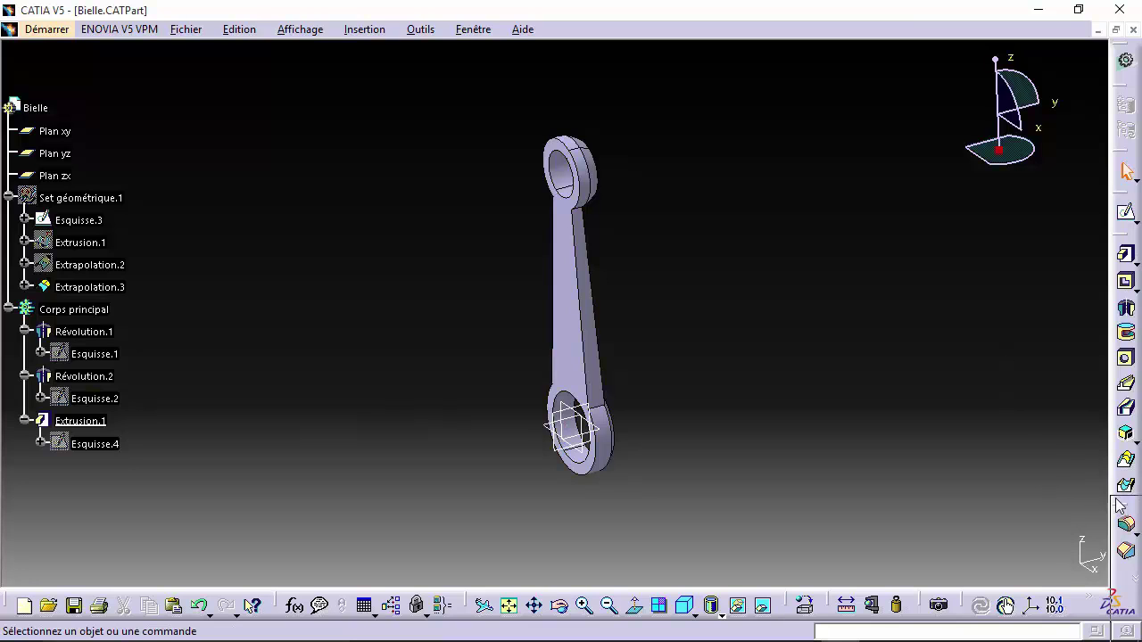
Undock the dress-up and transformation tool sets so they float beside the model with all their tools showing.
{"action": "left_click_drag", "start_coordinate": [1120, 506], "coordinate": [1043, 201]}
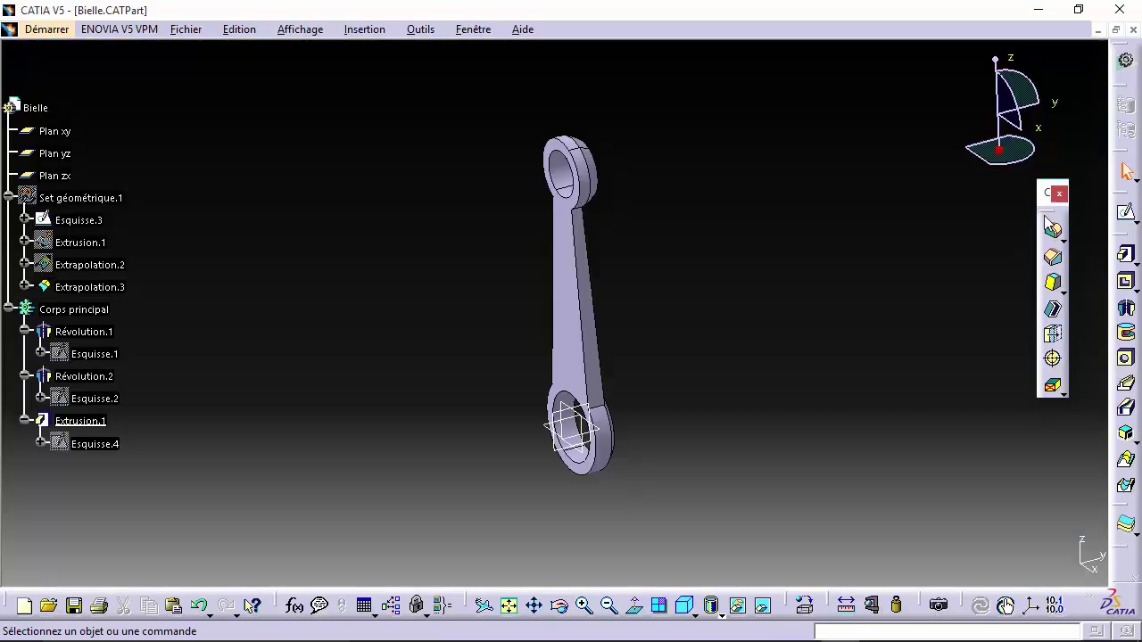
{"action": "left_click_drag", "start_coordinate": [1122, 540], "coordinate": [990, 264]}
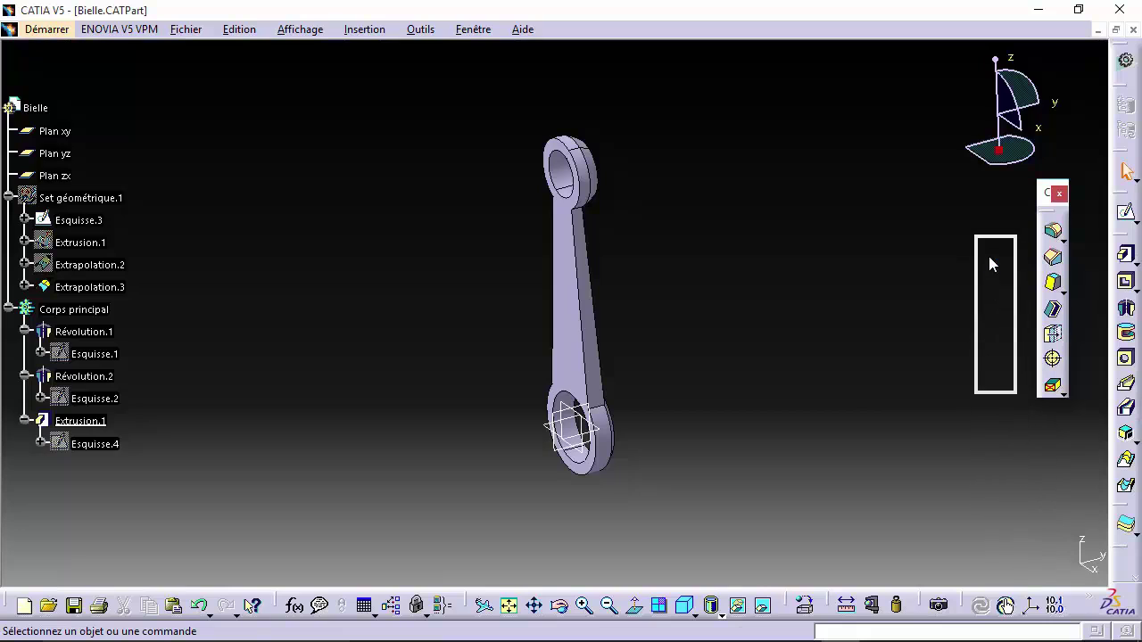
{"action": "left_click_drag", "start_coordinate": [988, 220], "coordinate": [989, 223]}
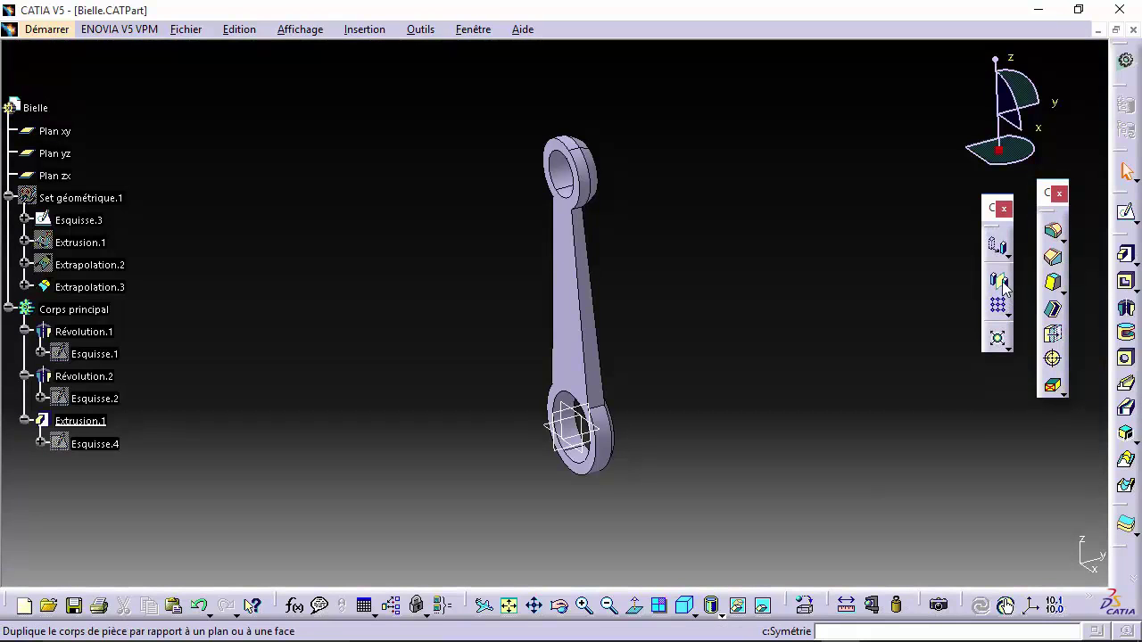
Mirror the current connecting rod solid about Plan zx with Symétrie.
{"action": "left_click", "coordinate": [1000, 281]}
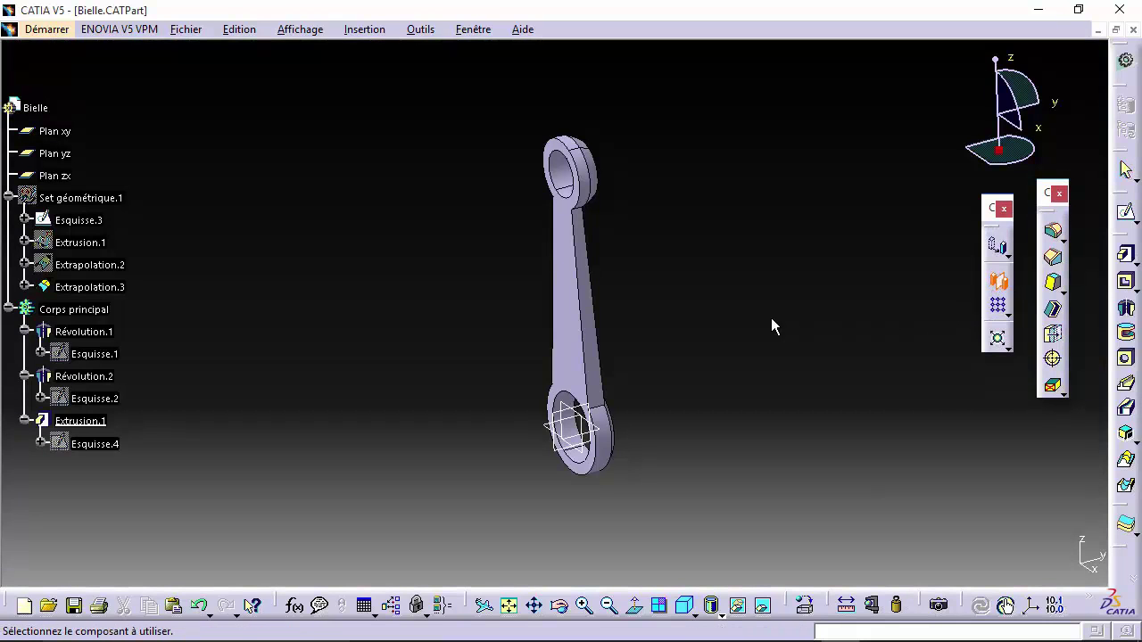
{"action": "left_click", "coordinate": [580, 412]}
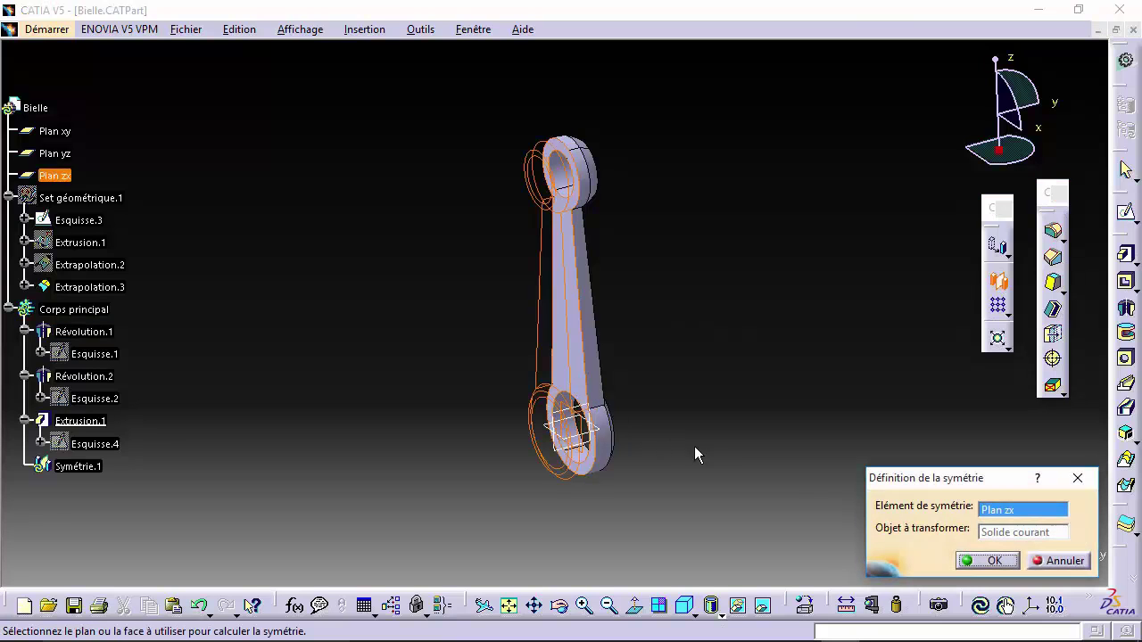
{"action": "middle_click_drag", "start_coordinate": [585, 341], "coordinate": [484, 334]}
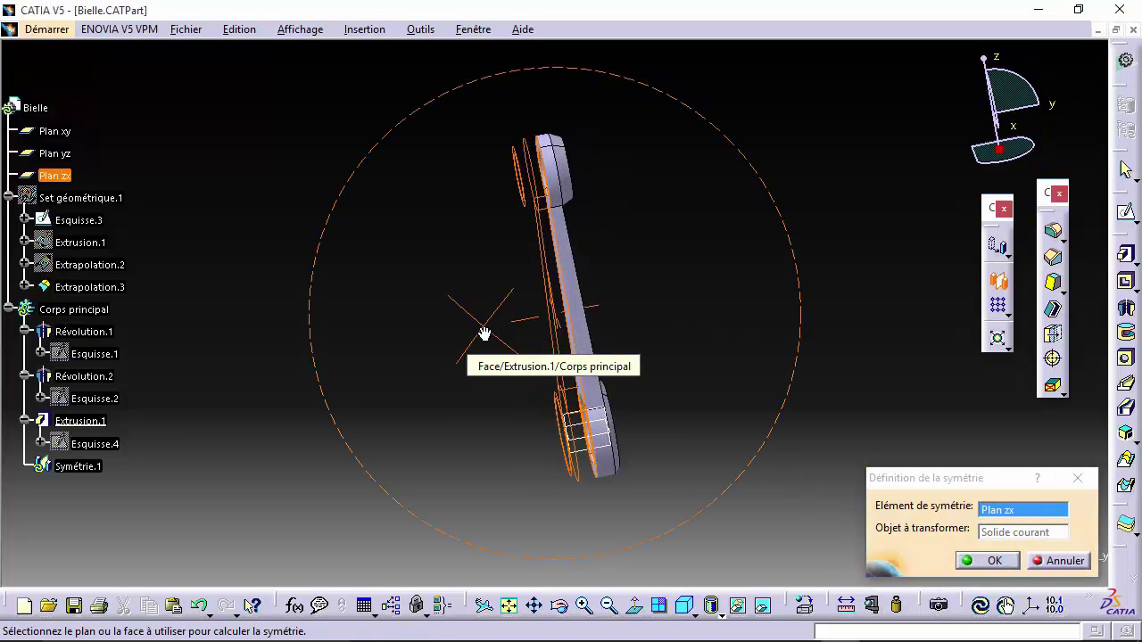
{"action": "left_click", "coordinate": [985, 560]}
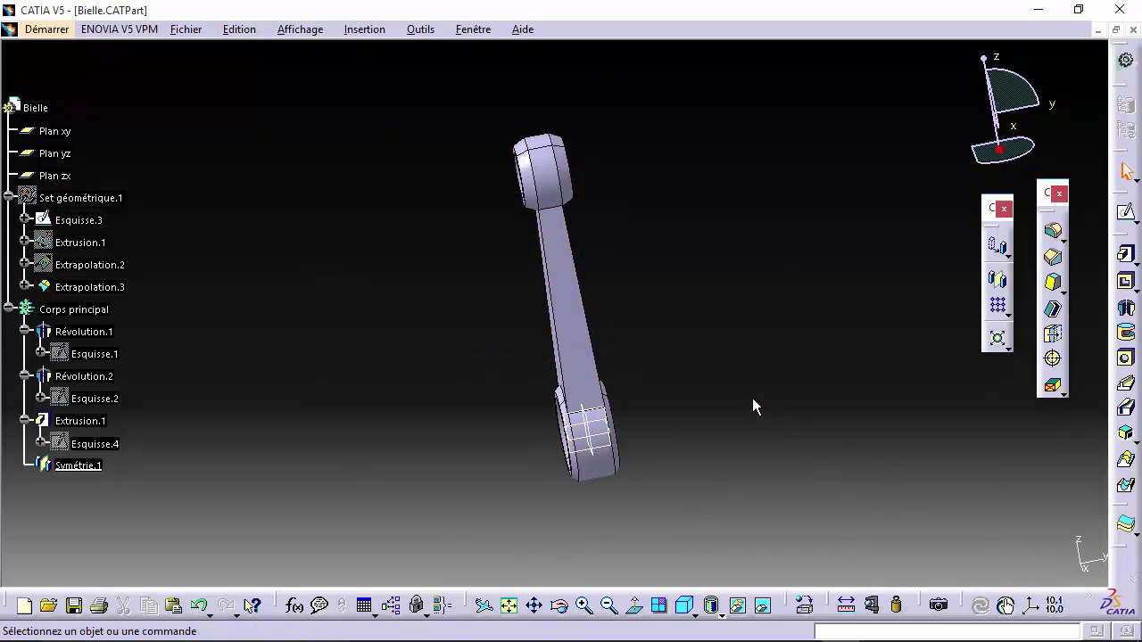
Inspect the mirrored shank and its junction with the small ring, and save the Bielle part under its existing name.
{"action": "middle_click_drag", "start_coordinate": [636, 442], "coordinate": [509, 453]}
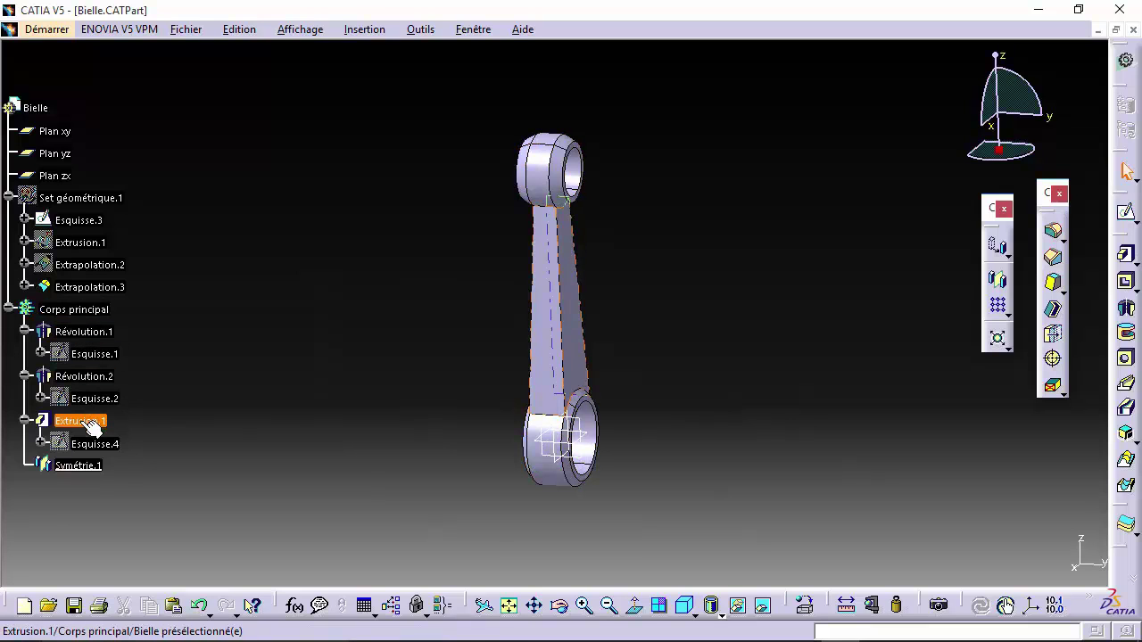
{"action": "middle_click_drag", "start_coordinate": [502, 467], "coordinate": [662, 352]}
{"action": "middle_click_drag", "start_coordinate": [553, 298], "coordinate": [732, 223]}
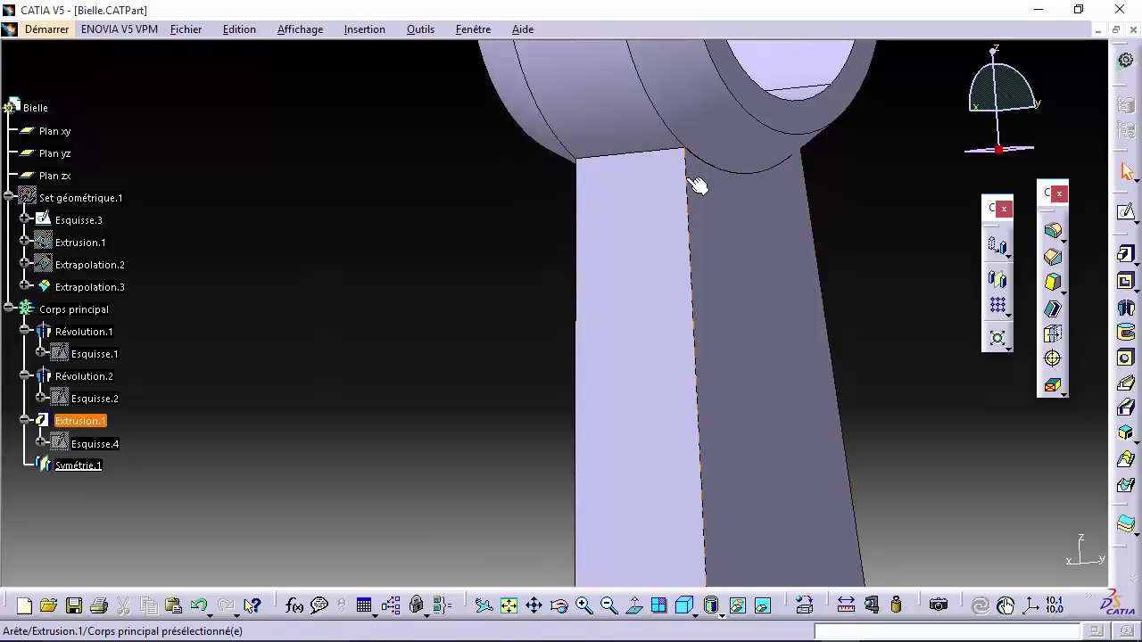
{"action": "middle_click_drag", "start_coordinate": [805, 186], "coordinate": [606, 301]}
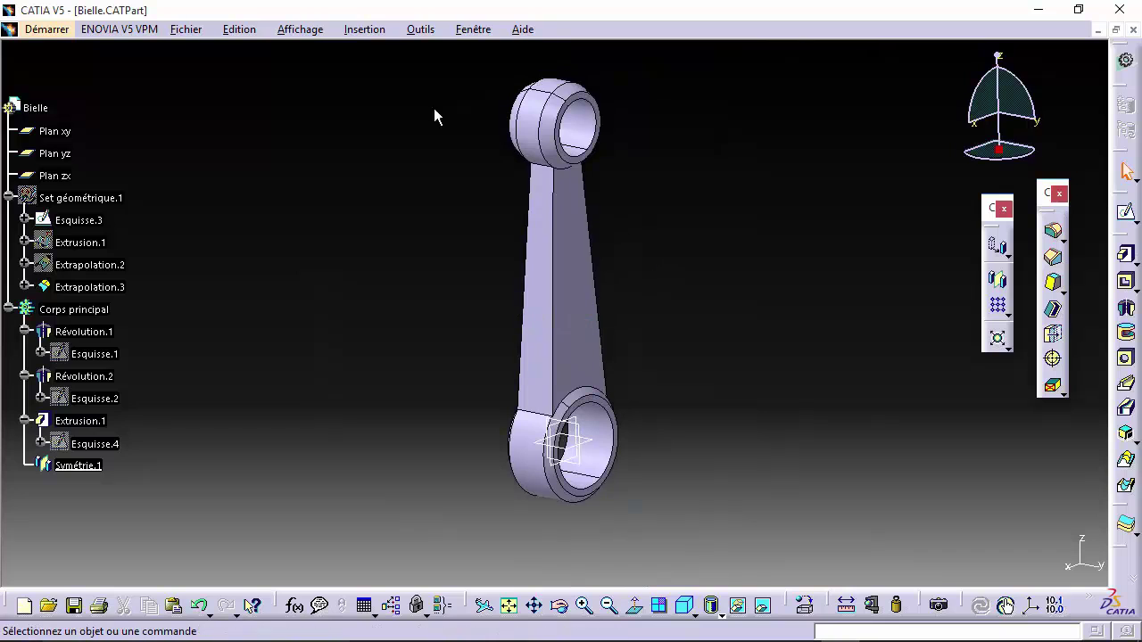
{"action": "left_click", "coordinate": [185, 29]}
{"action": "left_click", "coordinate": [217, 143]}
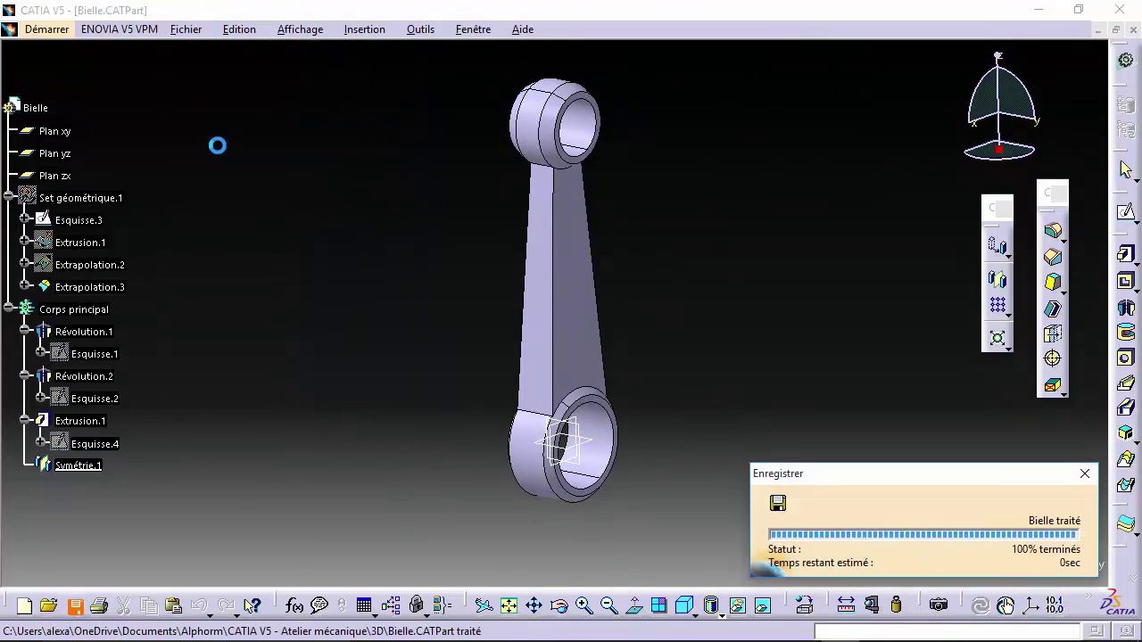